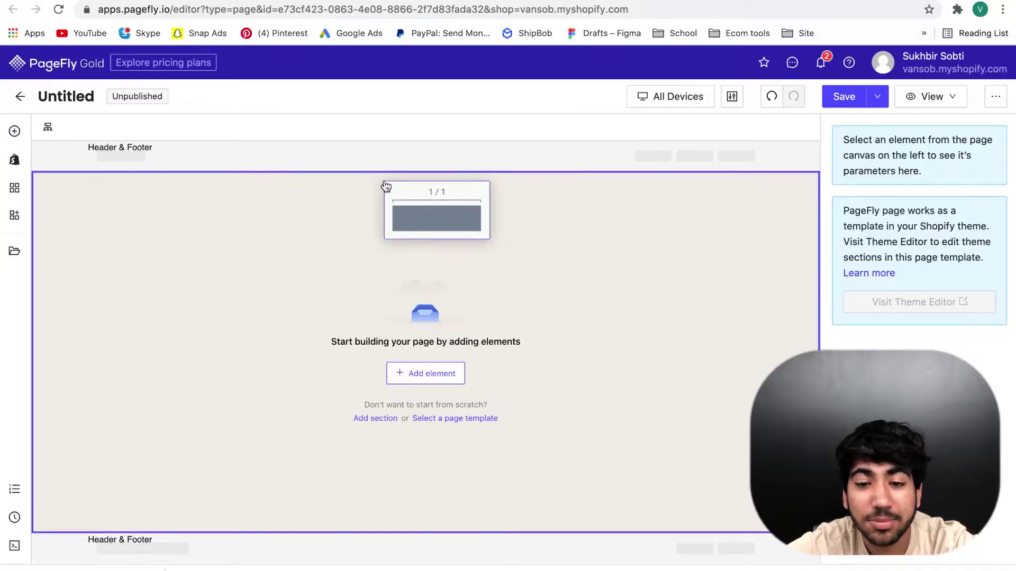
- Add a single full-width (1/1) column layout to the empty page
click(396, 216)
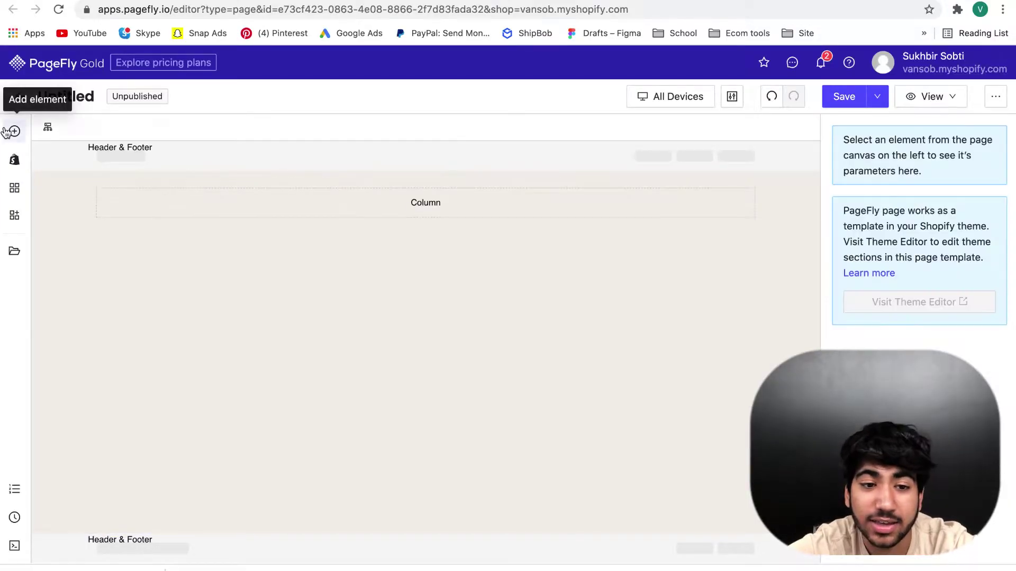
click(6, 132)
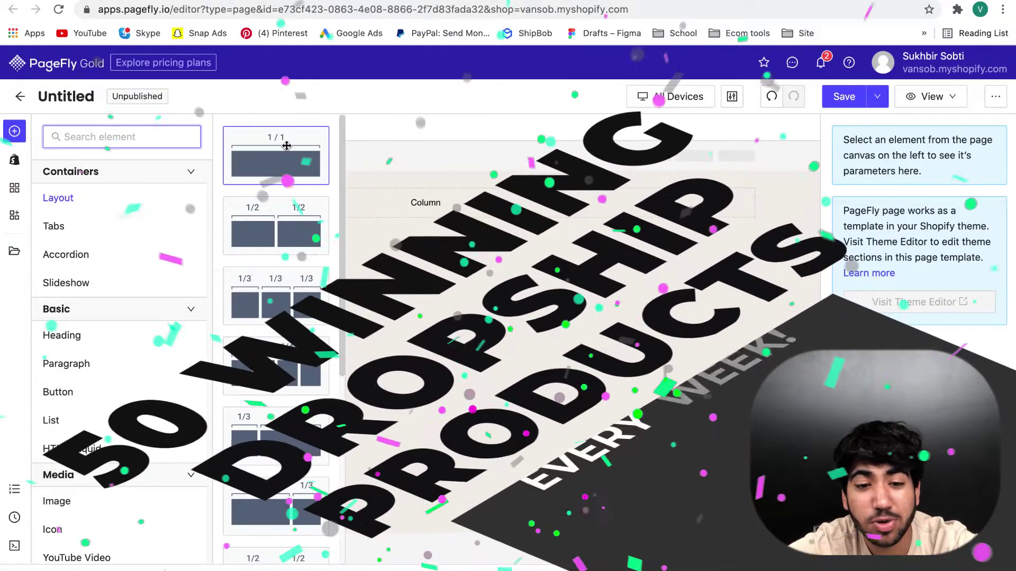
drag(286, 146, 449, 281)
click(450, 280)
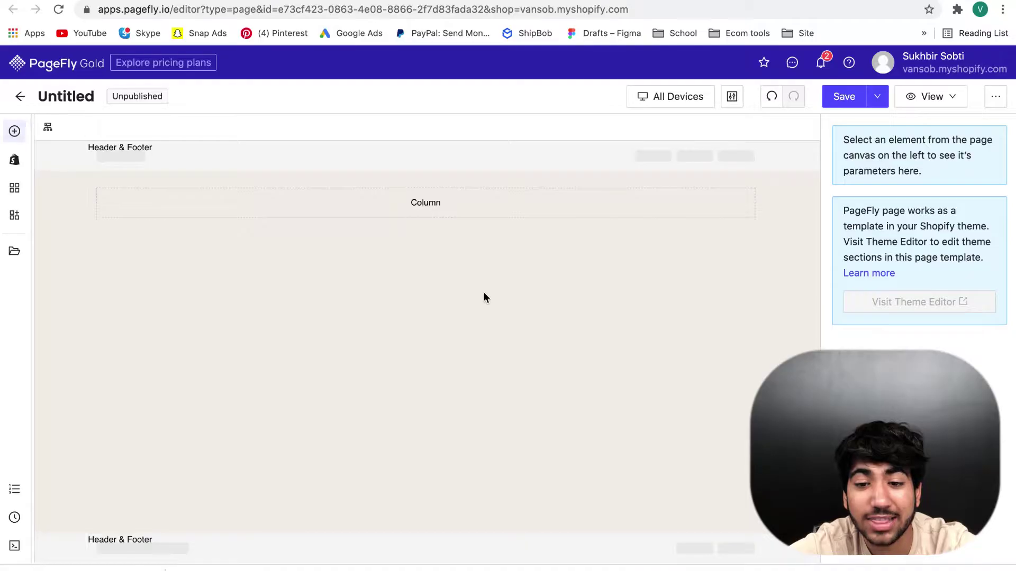
- Place a heading in the first column and an image in the second column of a two-column layout
click(14, 131)
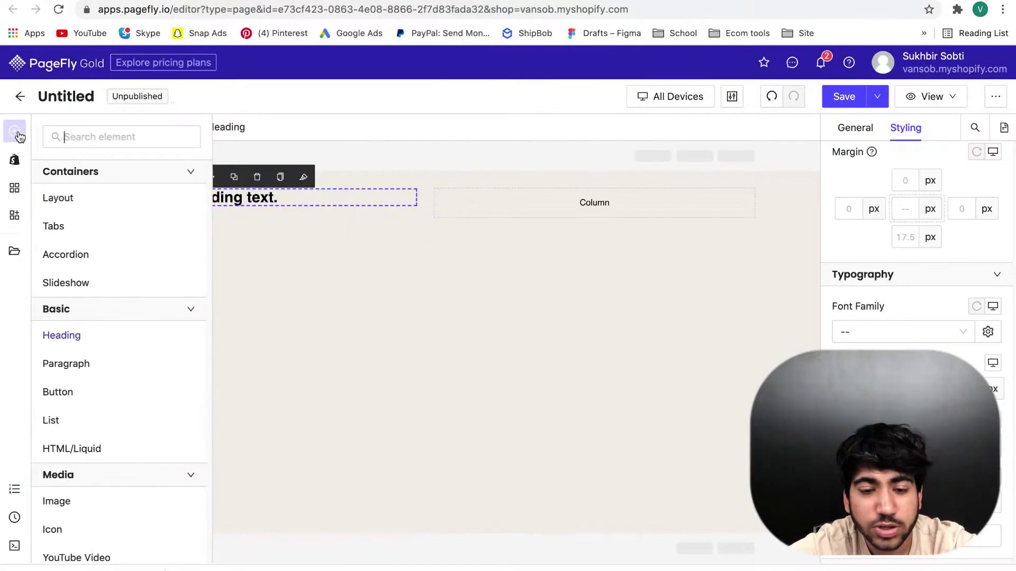
mouse_move(159, 336)
scroll(131, 286, down, 1)
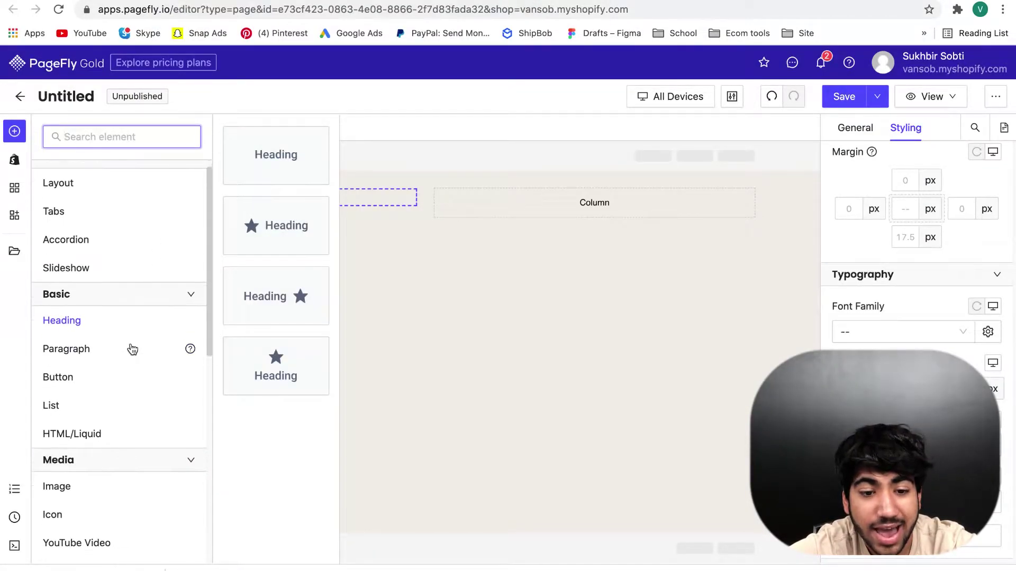
drag(113, 492, 529, 195)
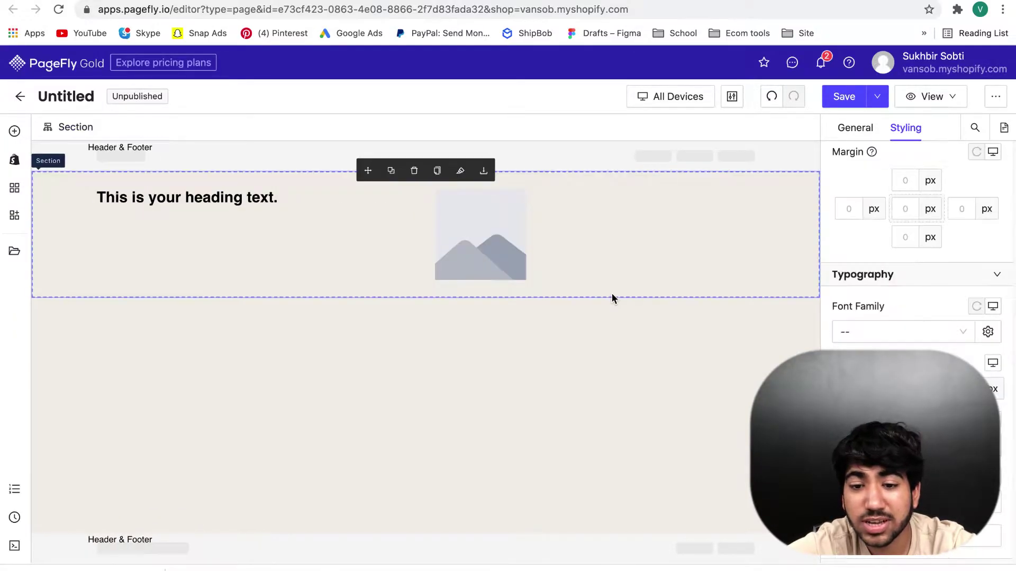
click(275, 235)
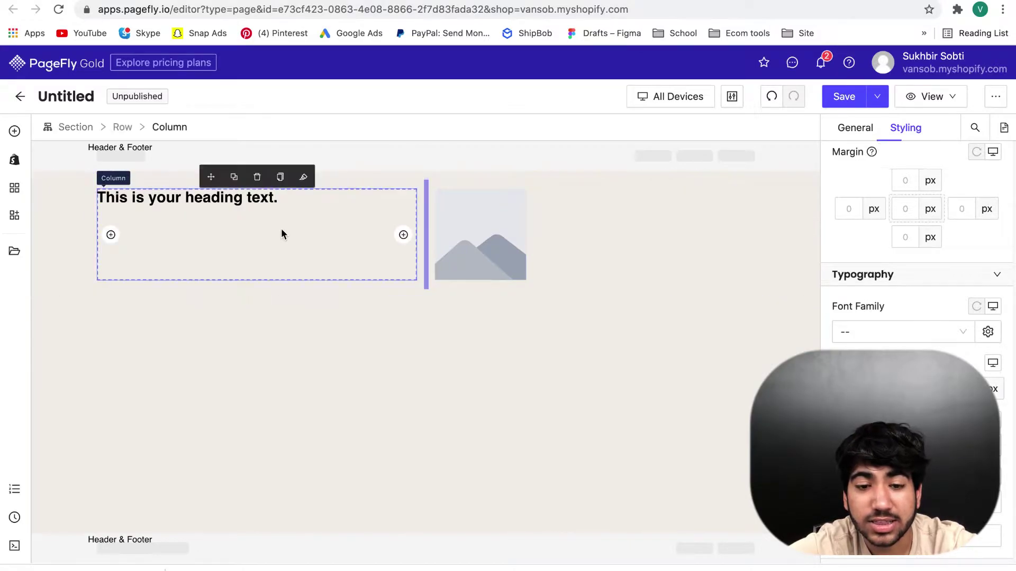
click(403, 236)
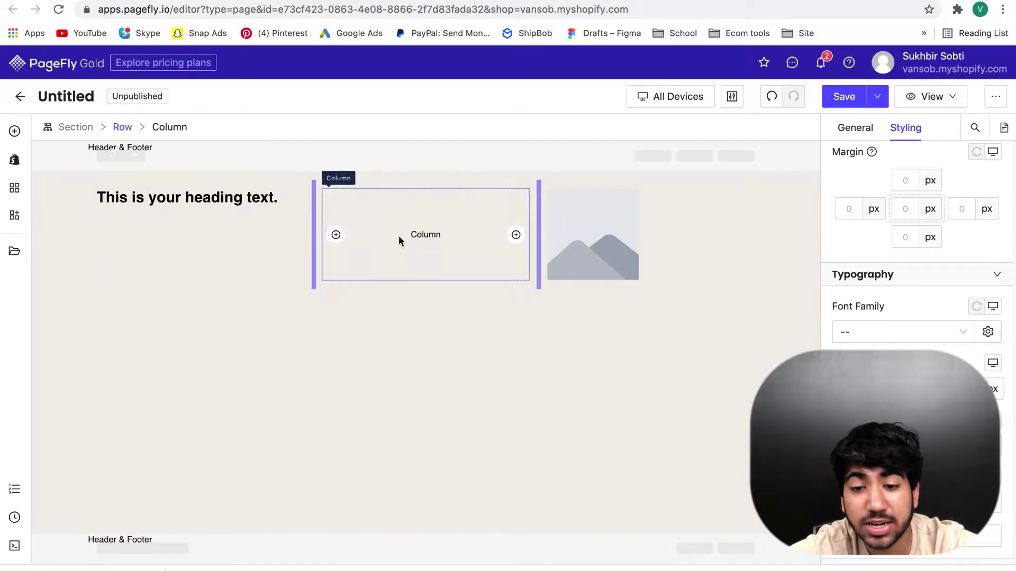
key(Delete)
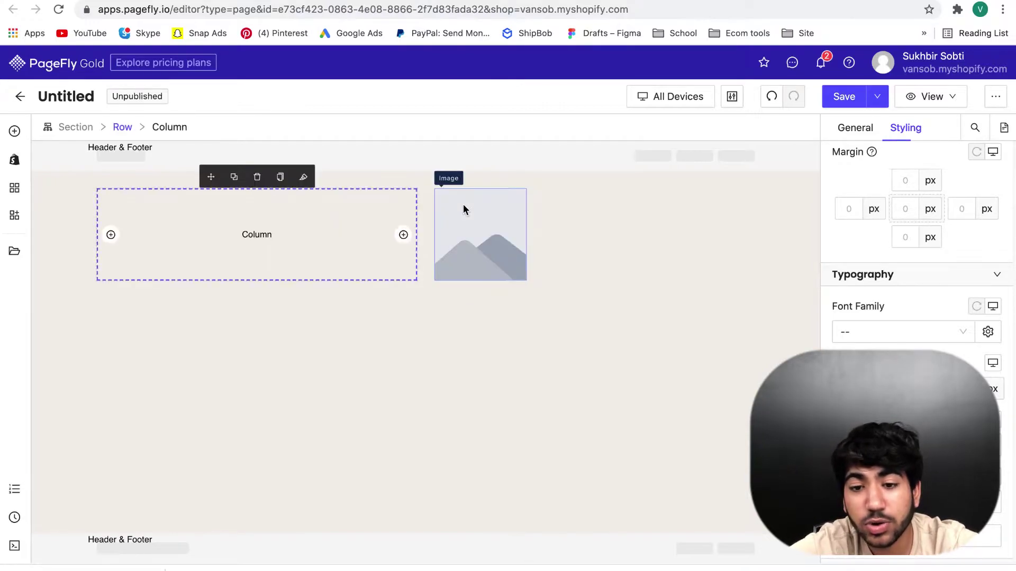
click(577, 337)
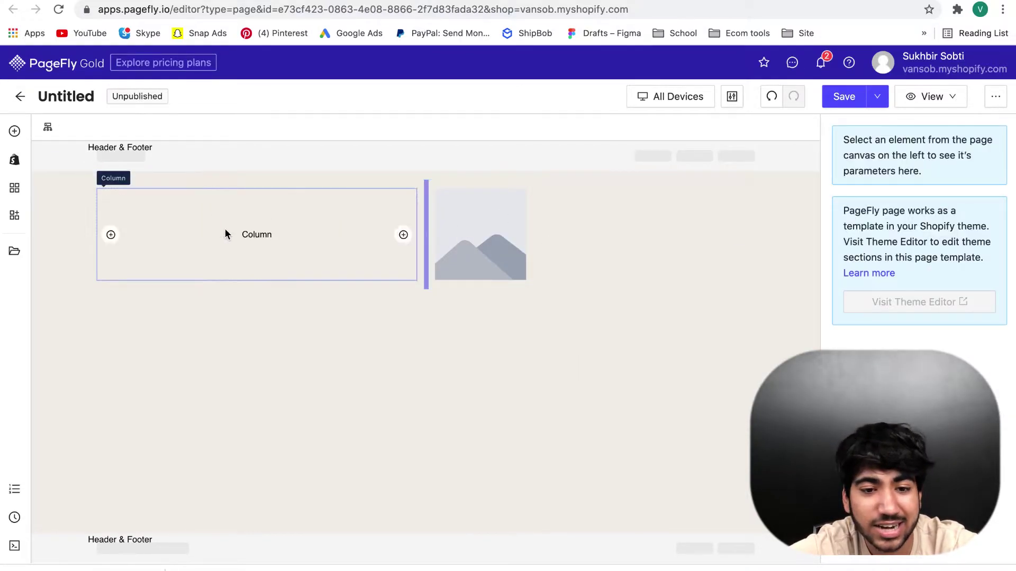
- Add the slideshow variant with three text blocks as a new section below the heading and image
click(225, 233)
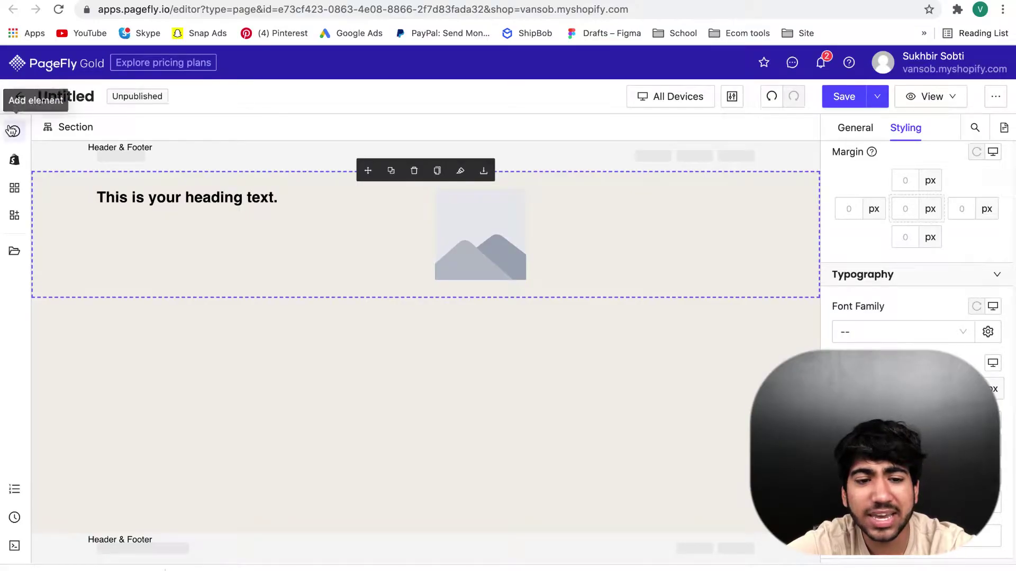
click(11, 131)
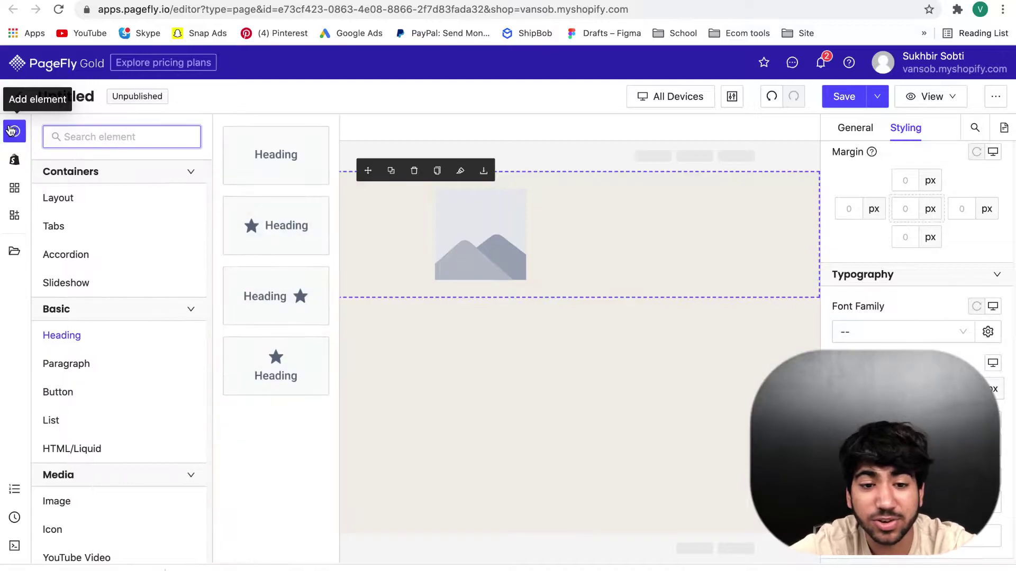
click(65, 283)
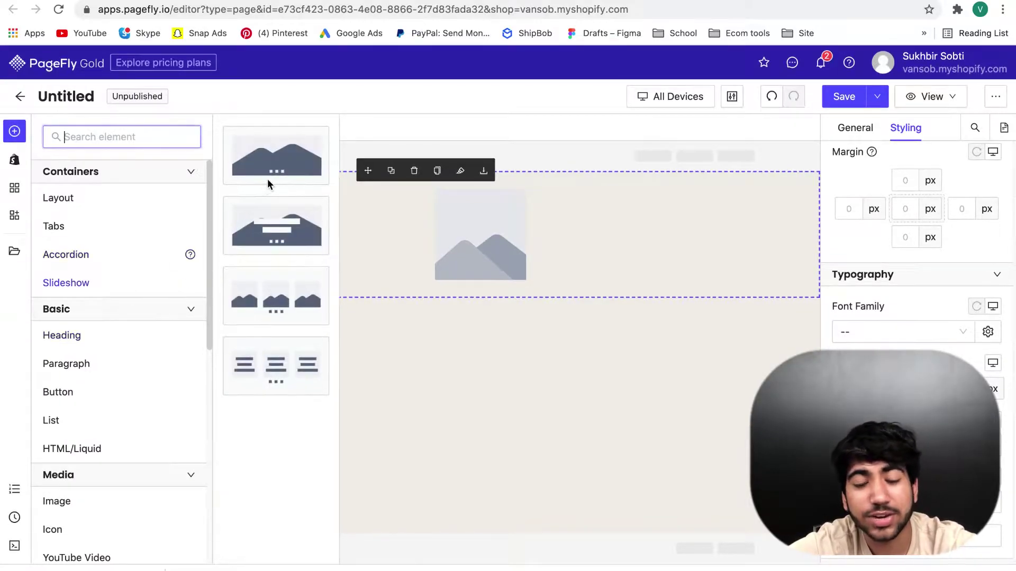
drag(287, 348, 464, 297)
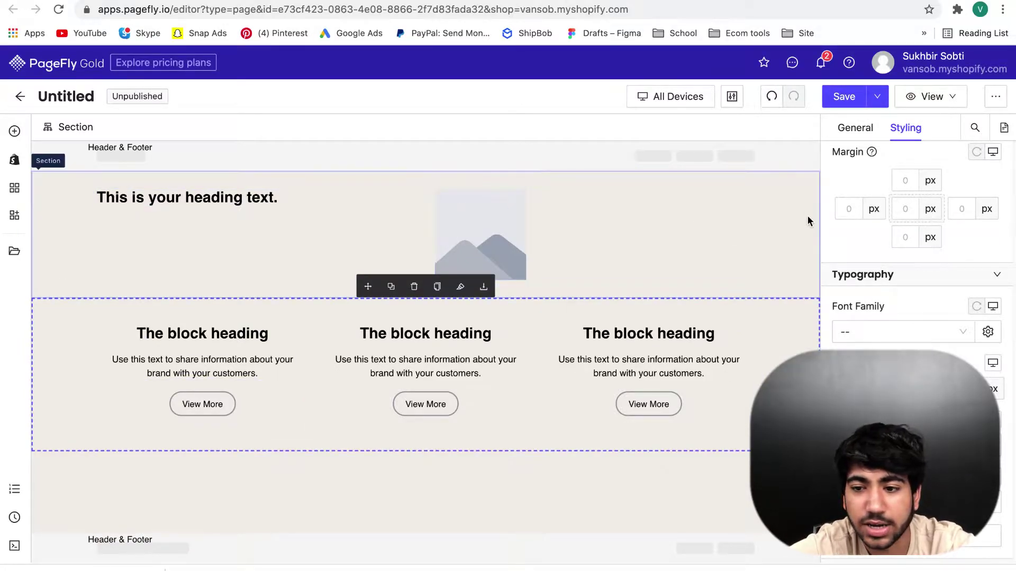
- Insert a one-column layout above the slideshow and change the page's first heading to "Get your winning product list"
click(22, 141)
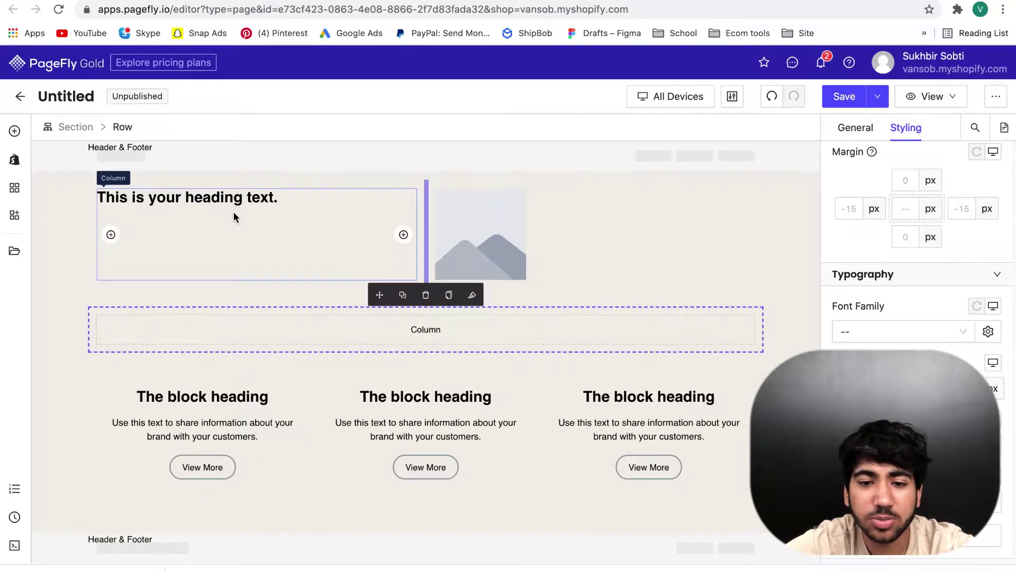
triple_click(234, 205)
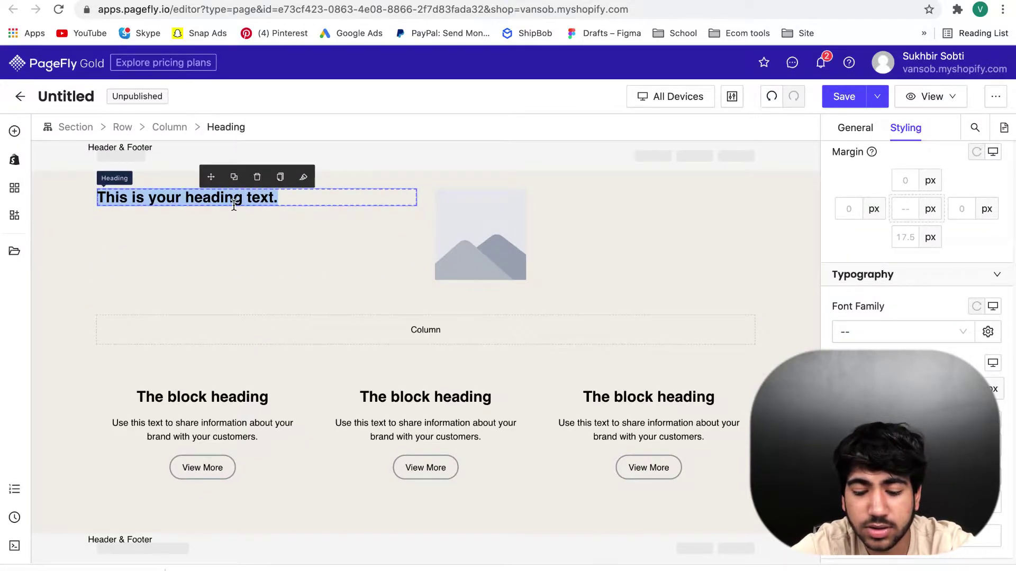
text(Get your winning prosduct list)
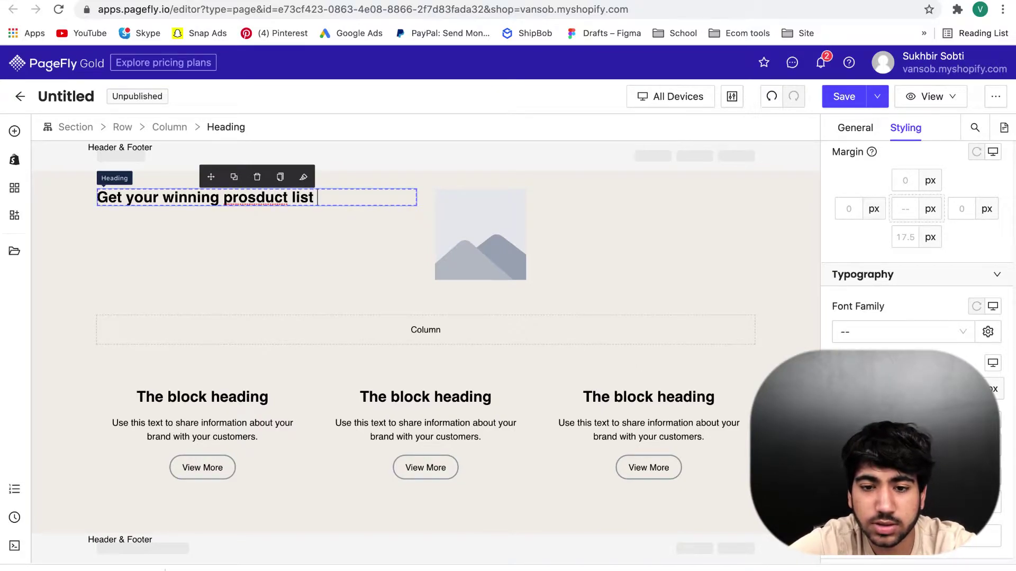
key(BackSpace)
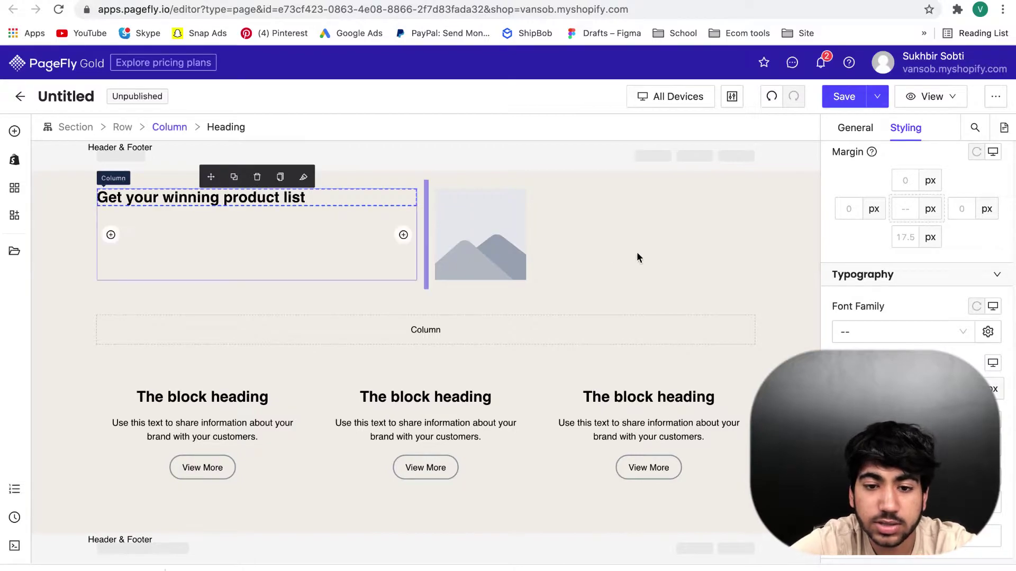
- Add a heading to the empty column above the slideshow and set its text to "How it works"
click(490, 248)
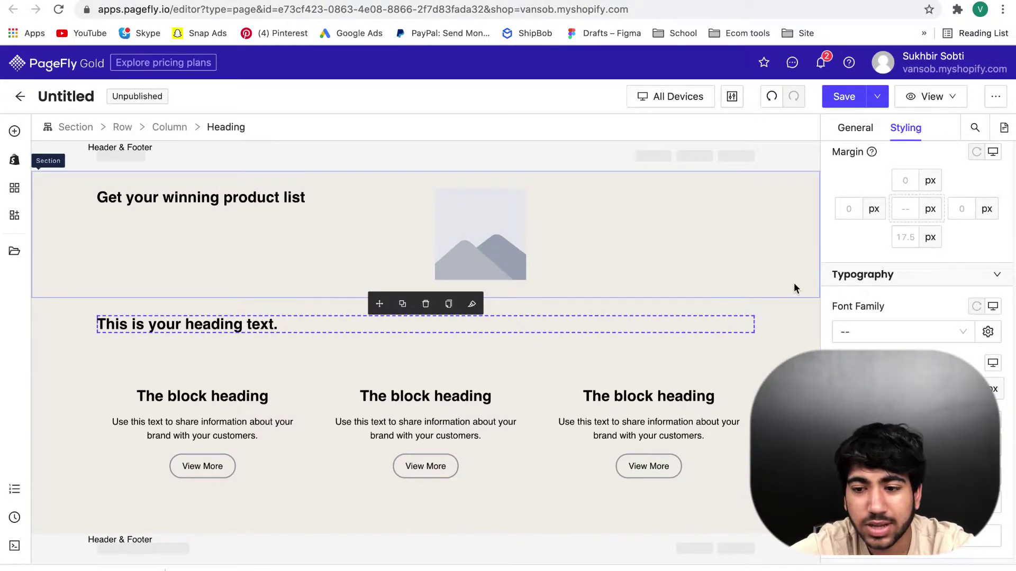
click(794, 284)
triple_click(263, 324)
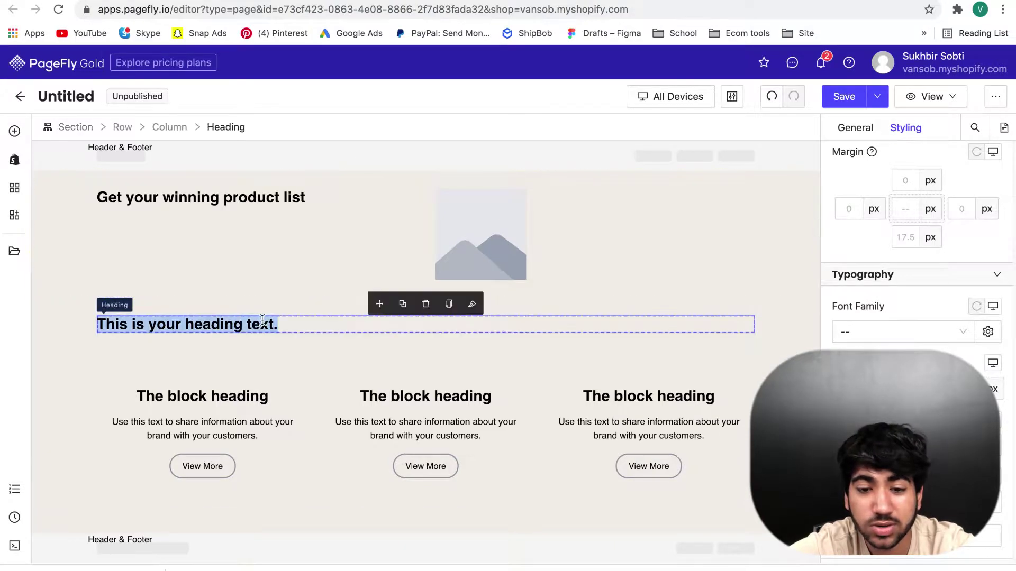
text(How it works)
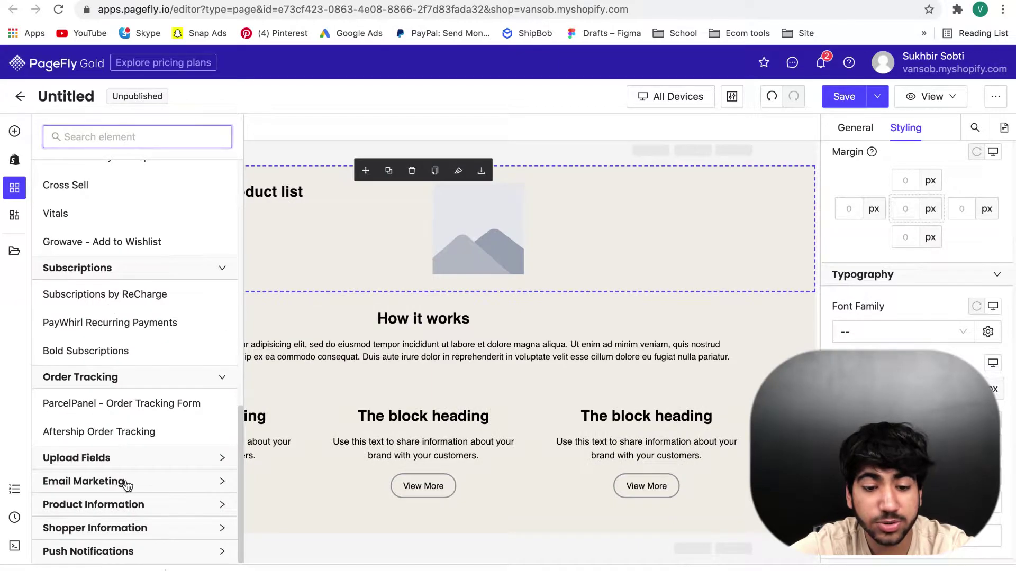
- Insert the Omnisend - Landing Page Signup Form between the "How it works" section and the slideshow
click(127, 483)
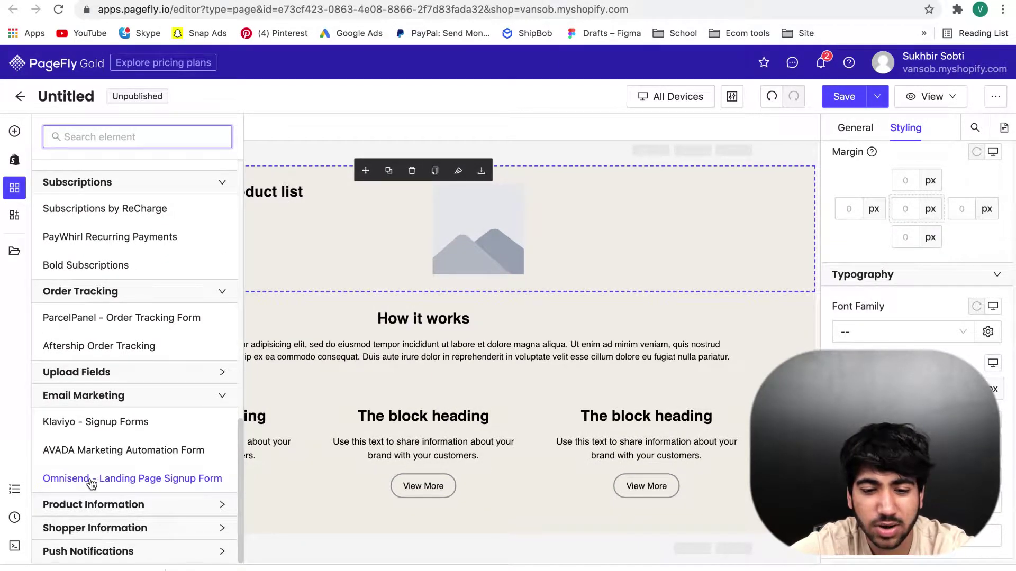
drag(92, 484, 449, 376)
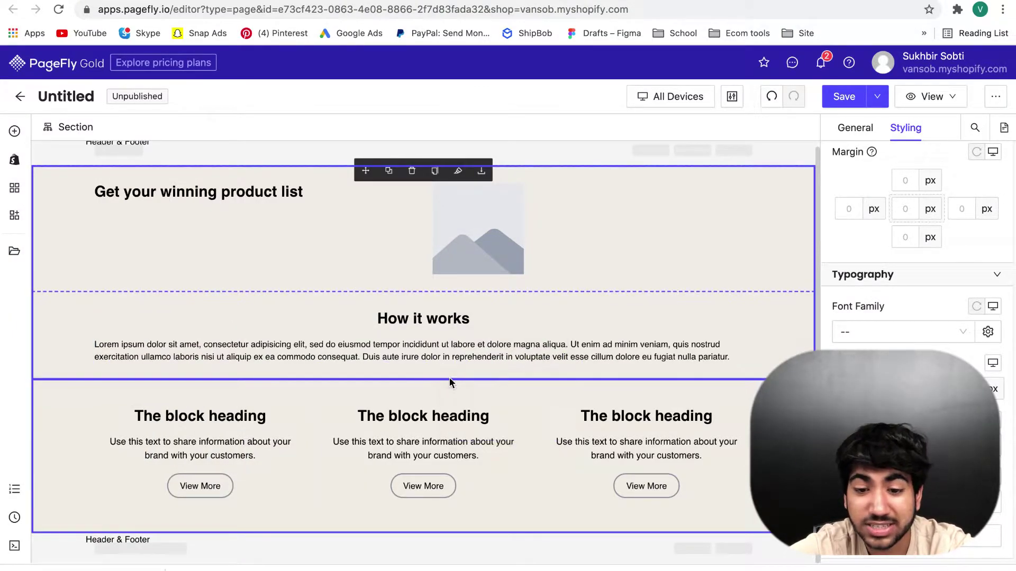
click(783, 243)
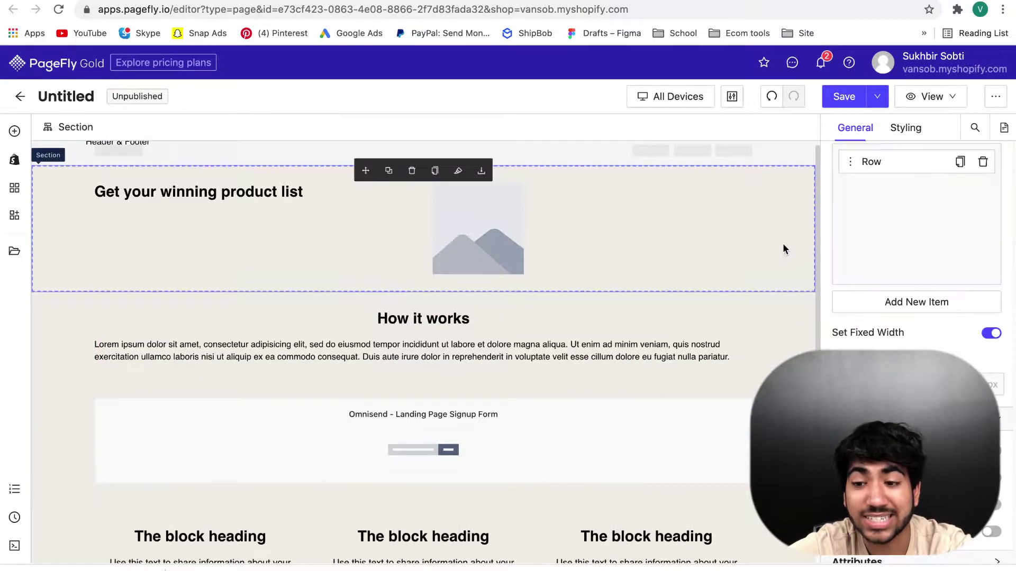
scroll(774, 268, down, 3)
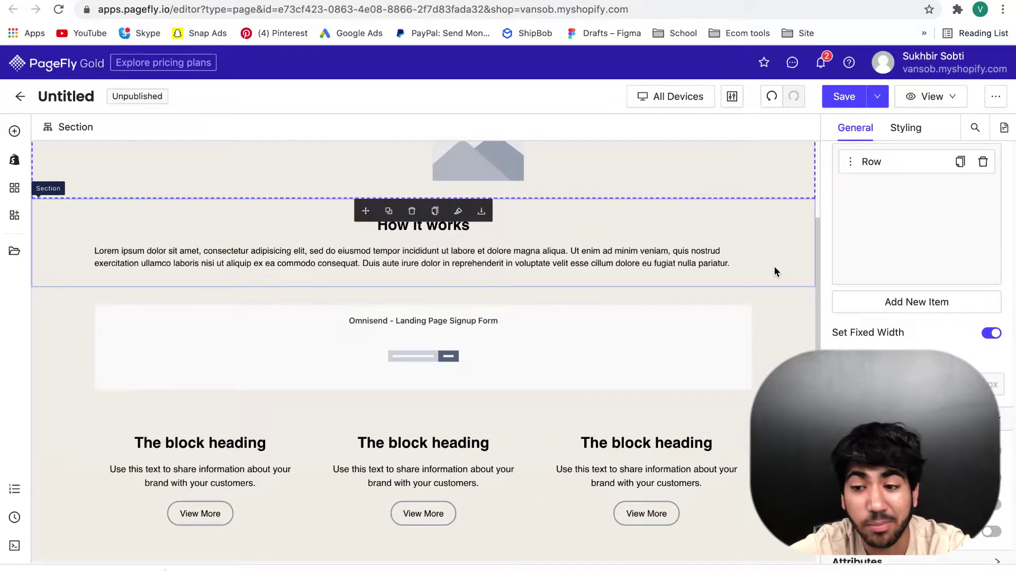
scroll(807, 341, down, 1)
scroll(787, 234, up, 2)
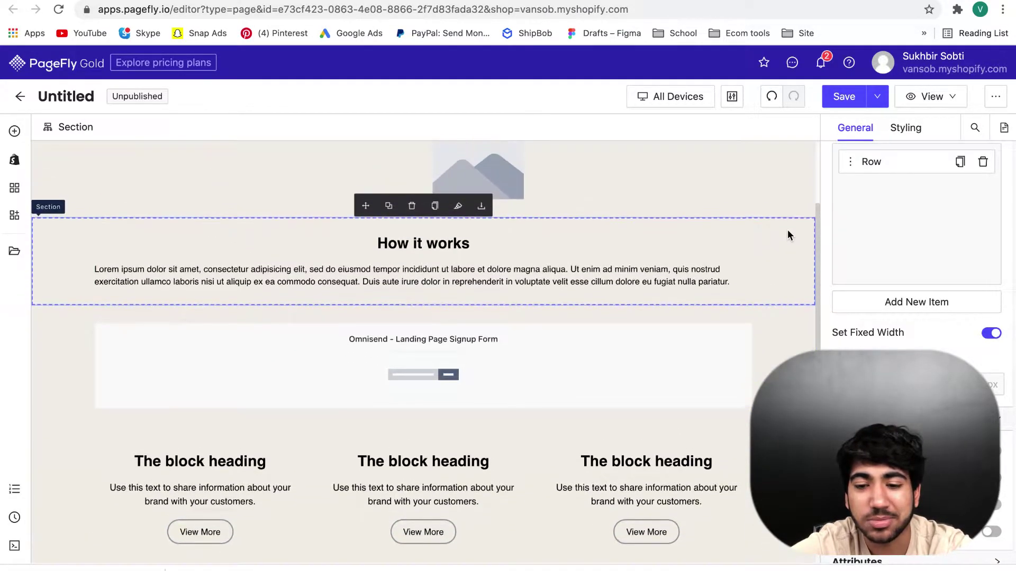
scroll(788, 233, down, 2)
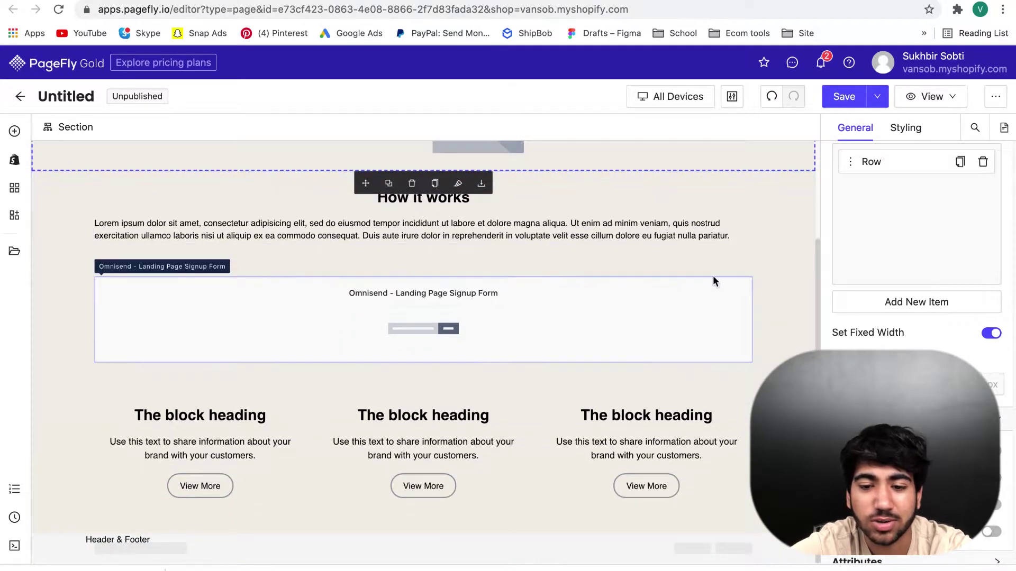
scroll(765, 254, up, 3)
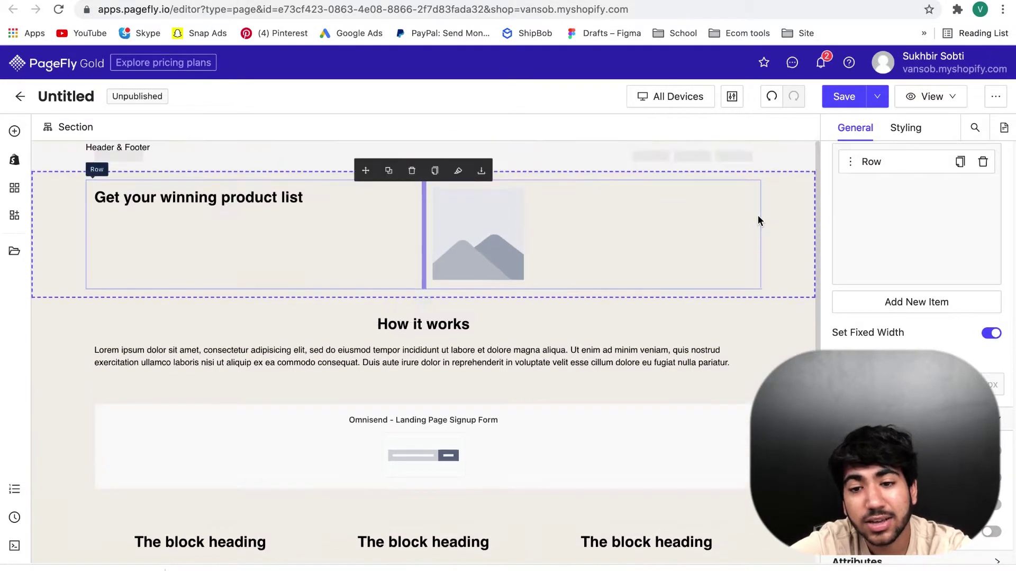
- Add an image above the first slide's block heading and a "Past winning products" heading above the slideshow
scroll(759, 217, down, 3)
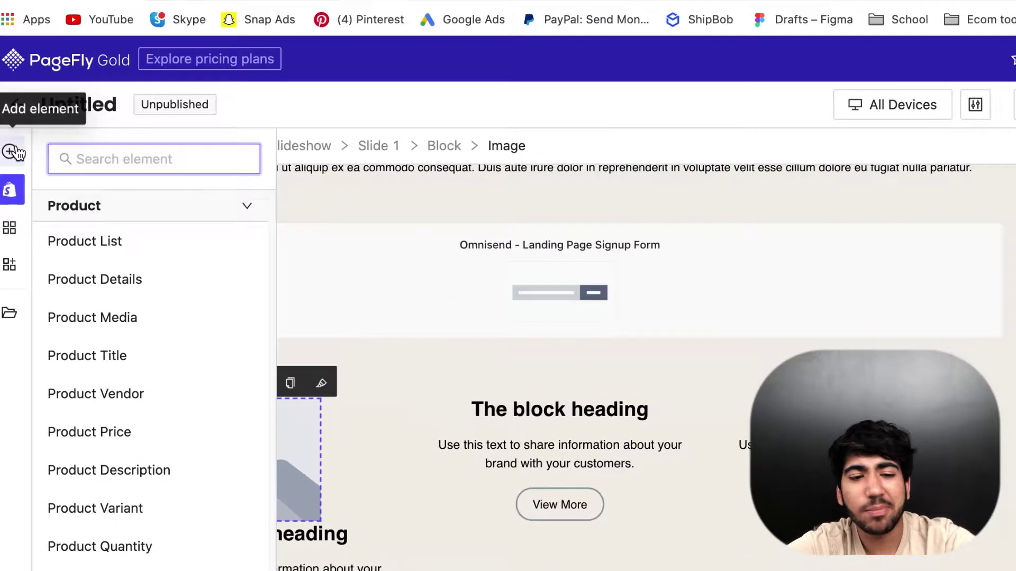
click(15, 131)
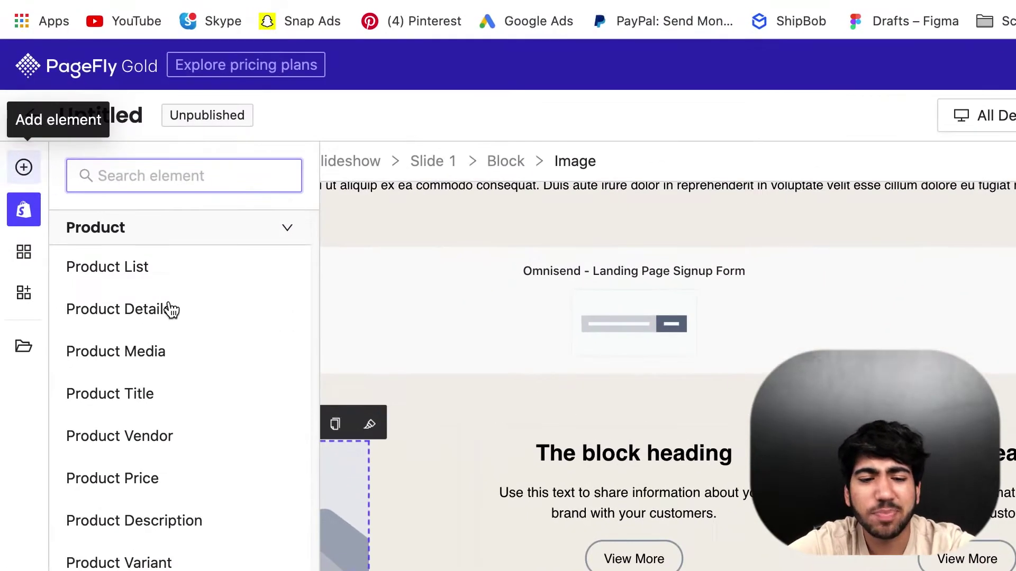
scroll(128, 241, up, 2)
scroll(192, 332, up, 1)
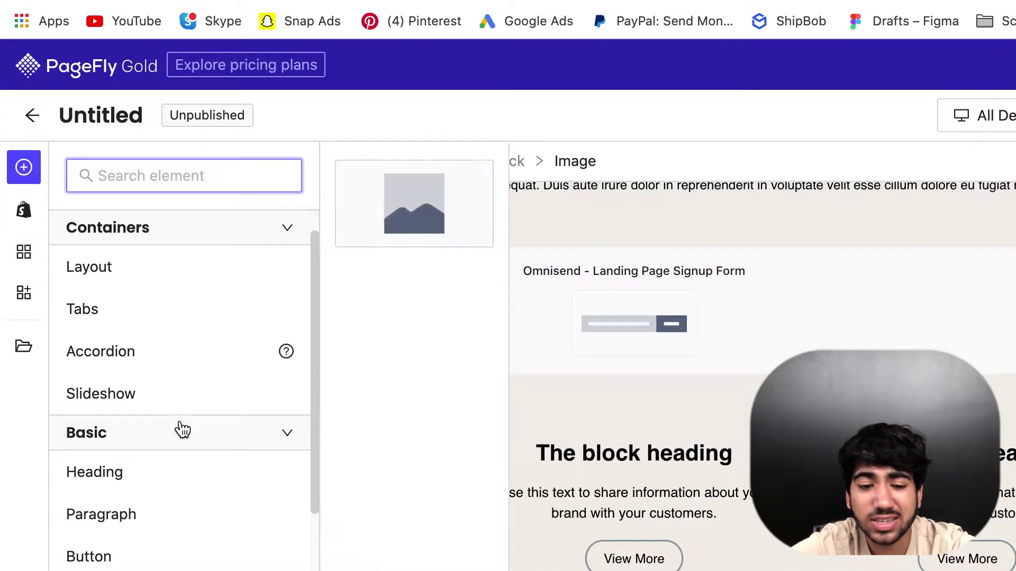
mouse_move(179, 491)
drag(453, 204, 663, 394)
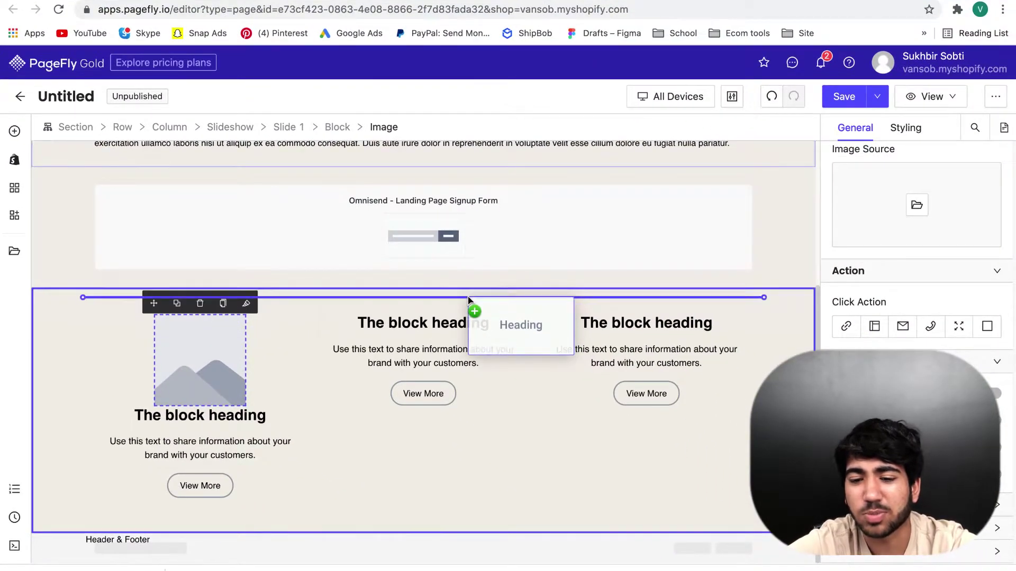
drag(468, 297, 468, 297)
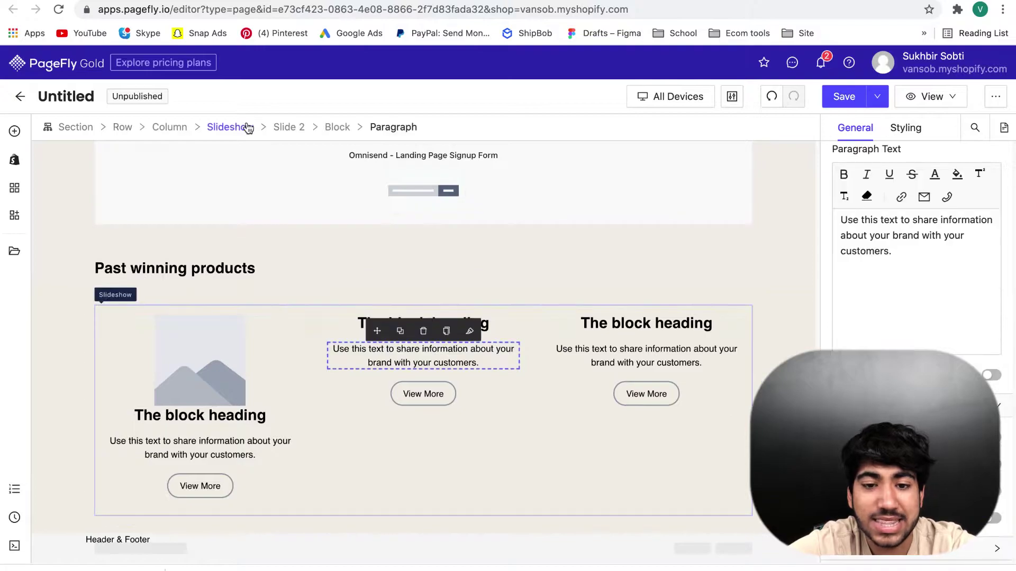
- Delete slides 2 through 6 from the slideshow, keeping only Slide 1
click(230, 127)
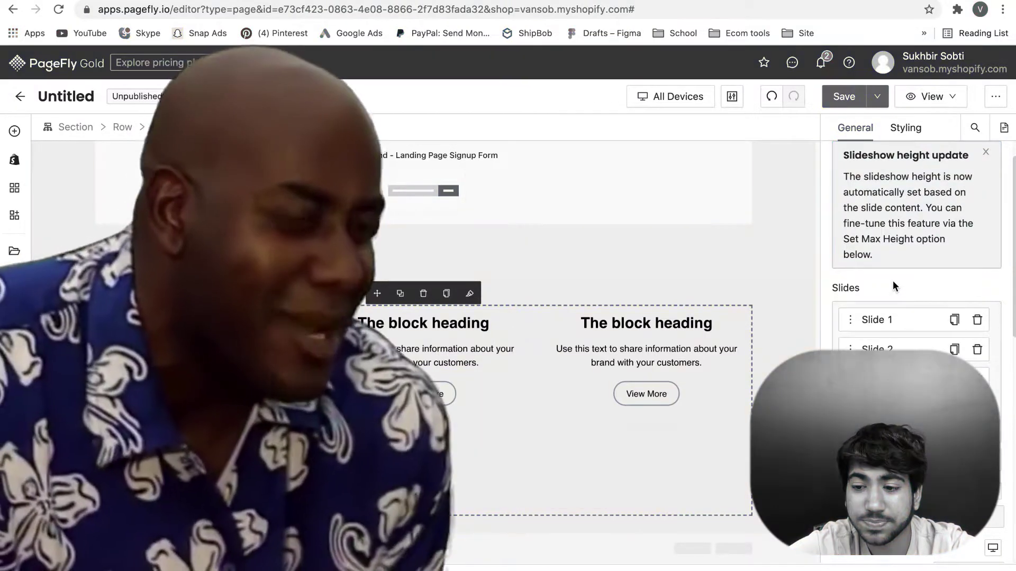
scroll(900, 264, down, 3)
scroll(901, 257, down, 2)
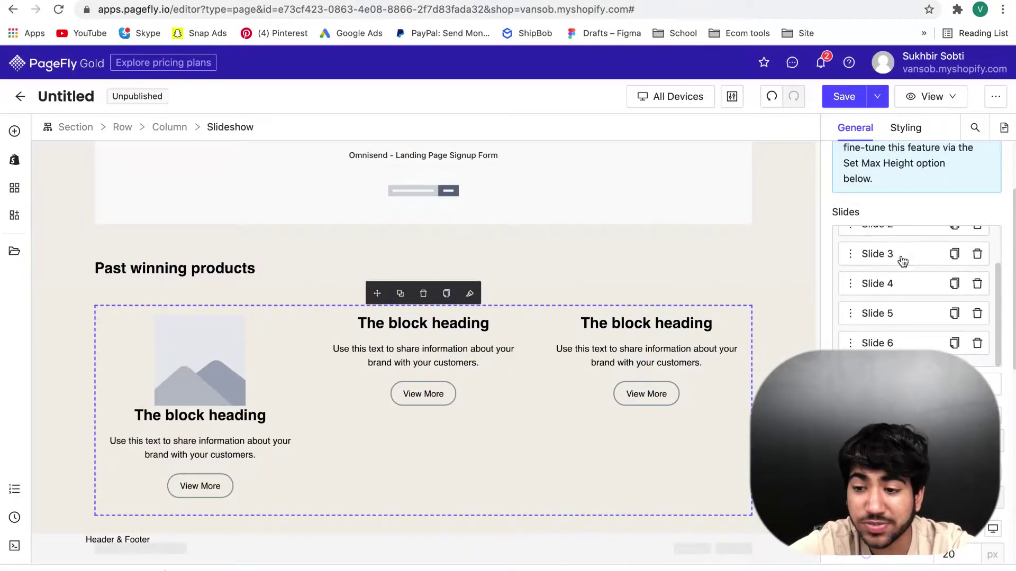
click(979, 344)
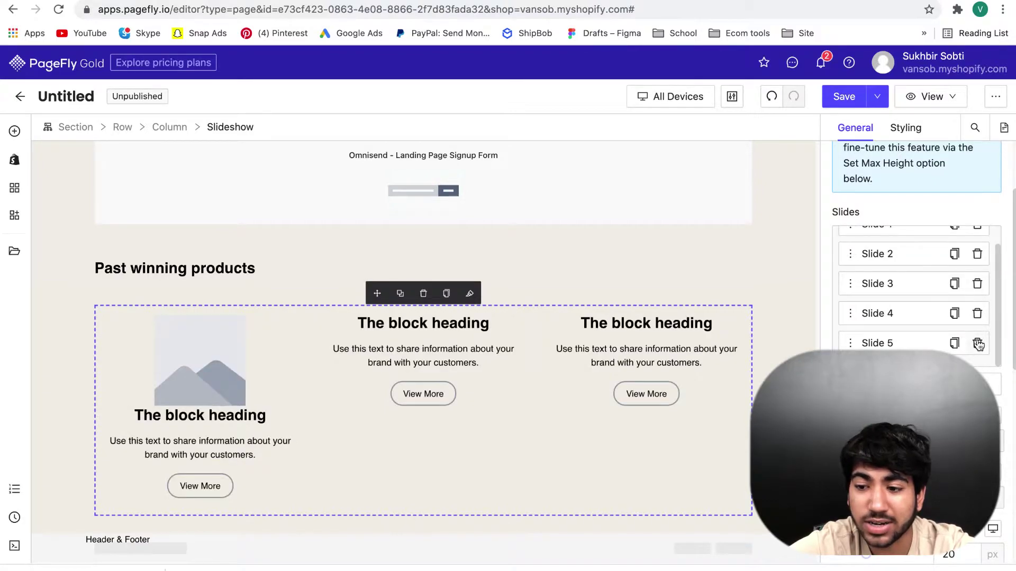
click(978, 344)
click(983, 333)
click(983, 304)
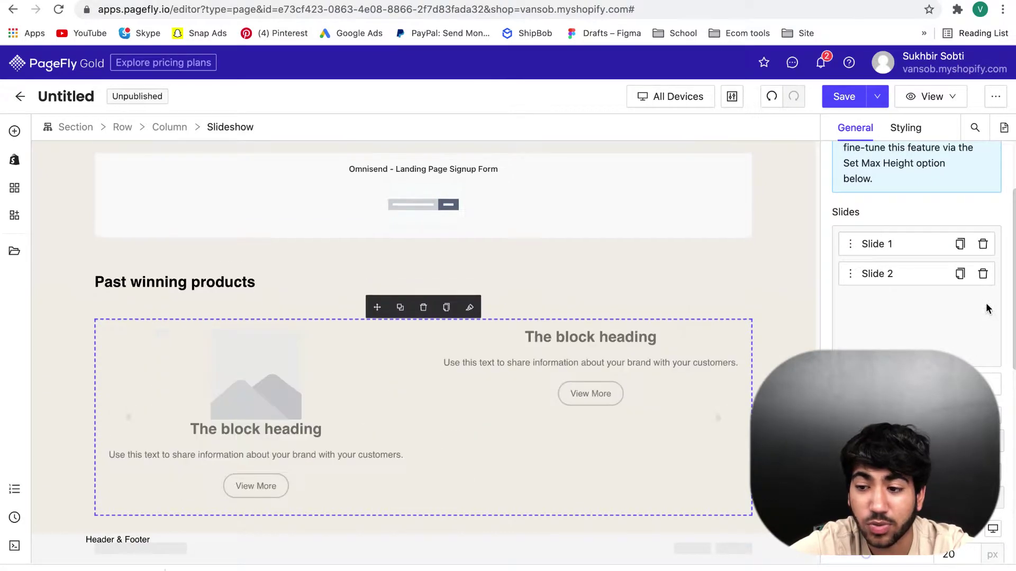
click(983, 275)
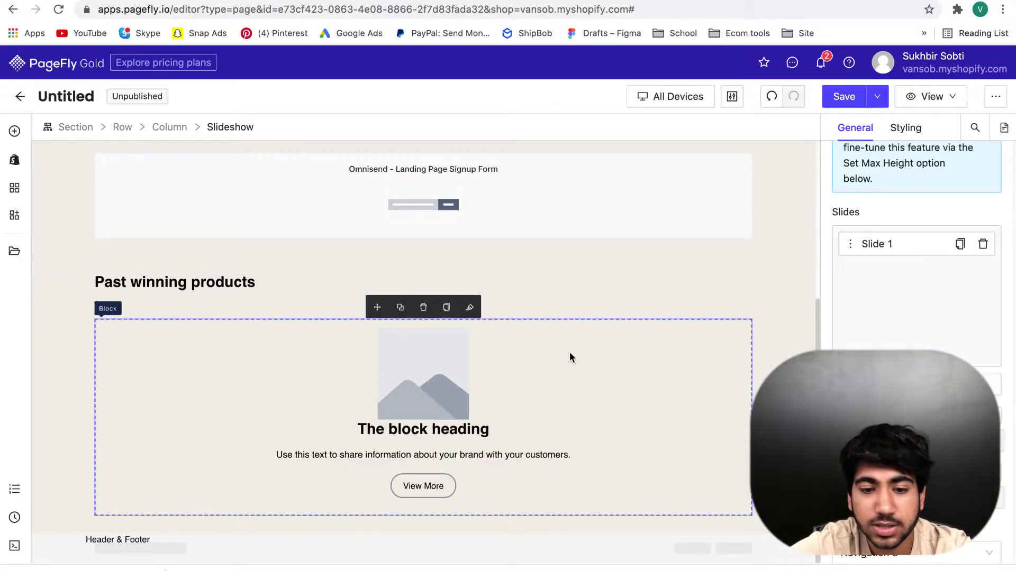
- Give Slide 1 of the past-products slideshow a solid border 3 px wide with a 20 px corner radius
click(467, 366)
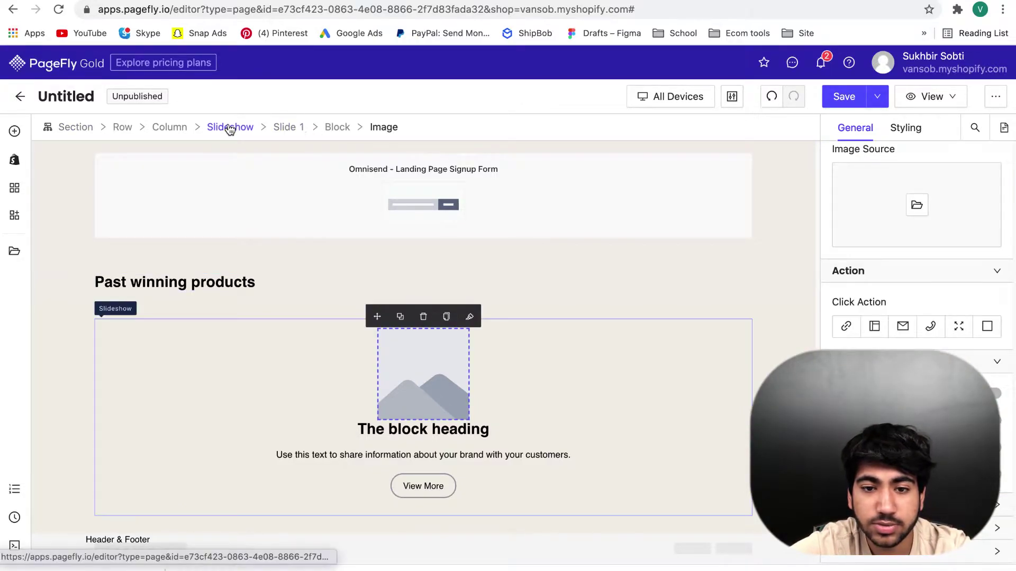
click(284, 128)
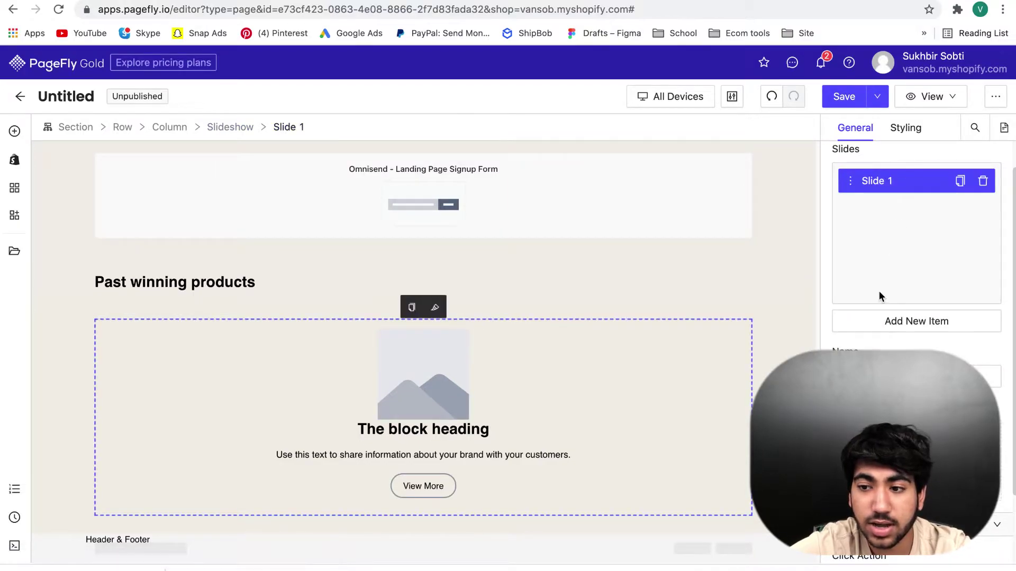
scroll(880, 294, down, 2)
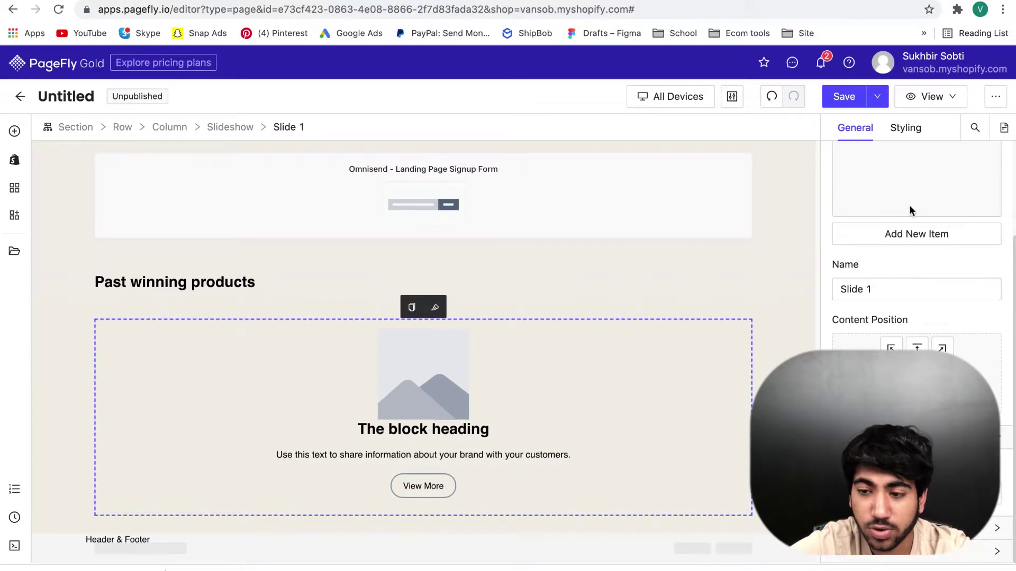
click(906, 127)
scroll(899, 207, down, 6)
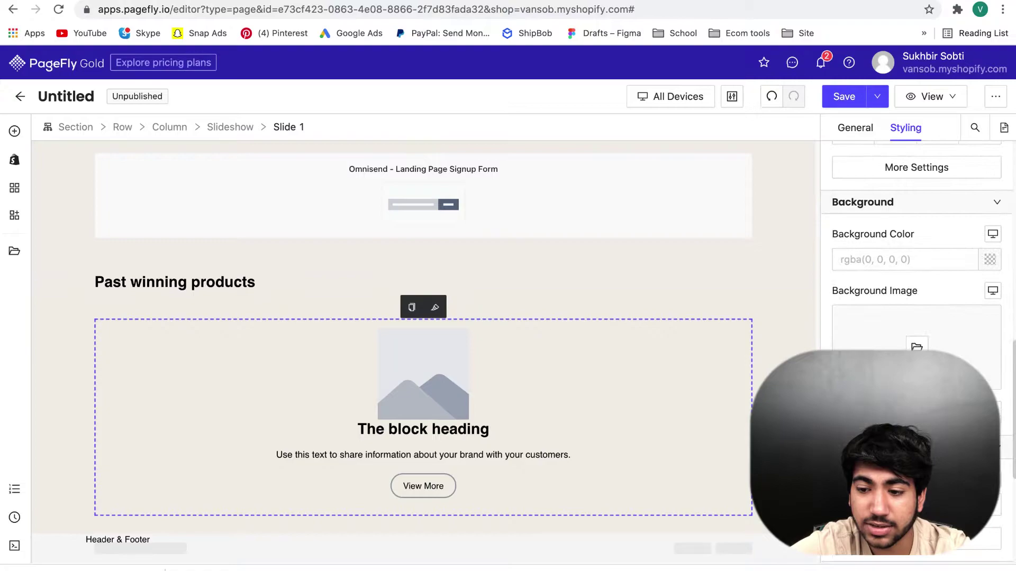
scroll(905, 318, down, 2)
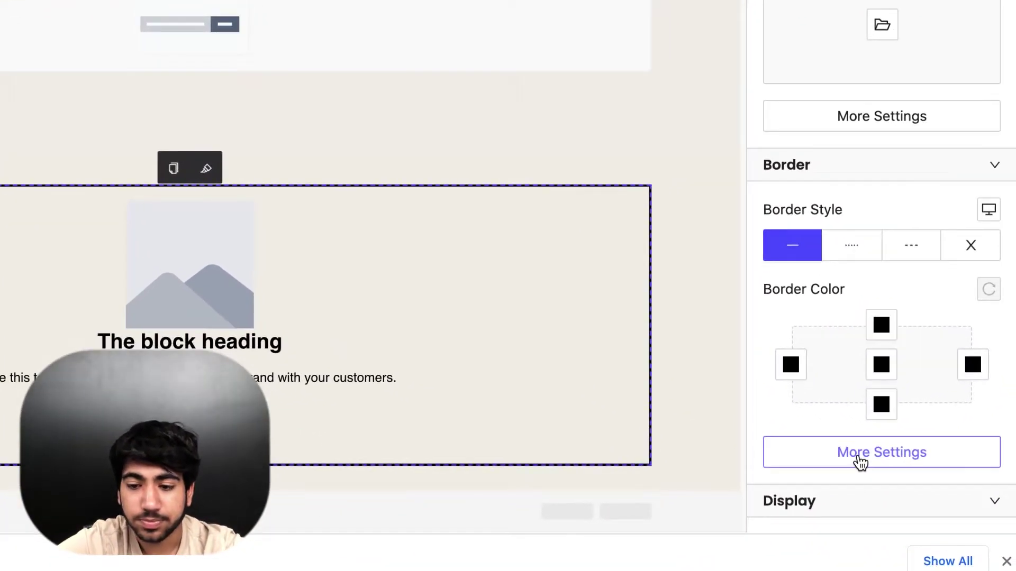
click(886, 499)
click(613, 448)
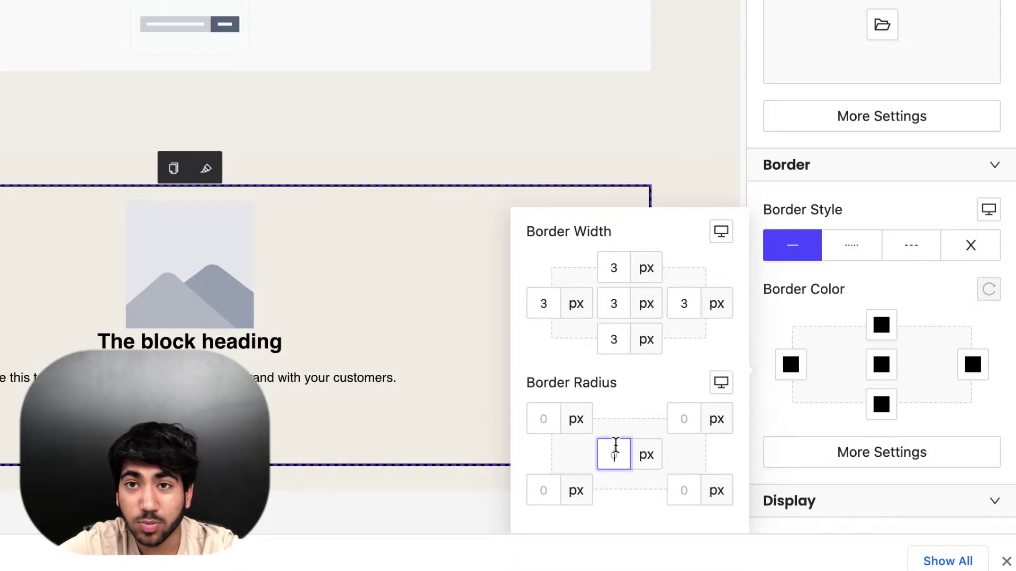
text(20)
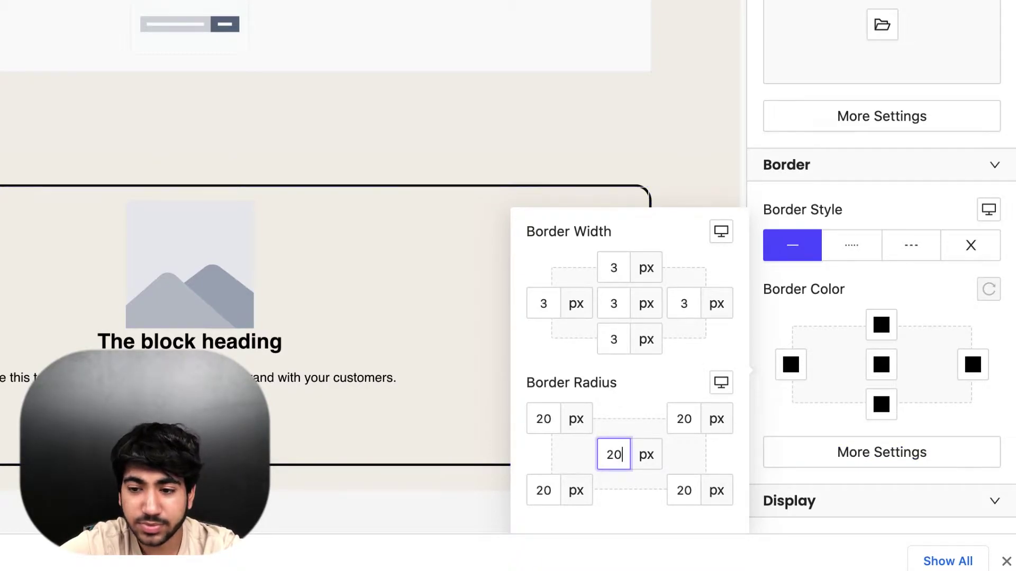
click(675, 196)
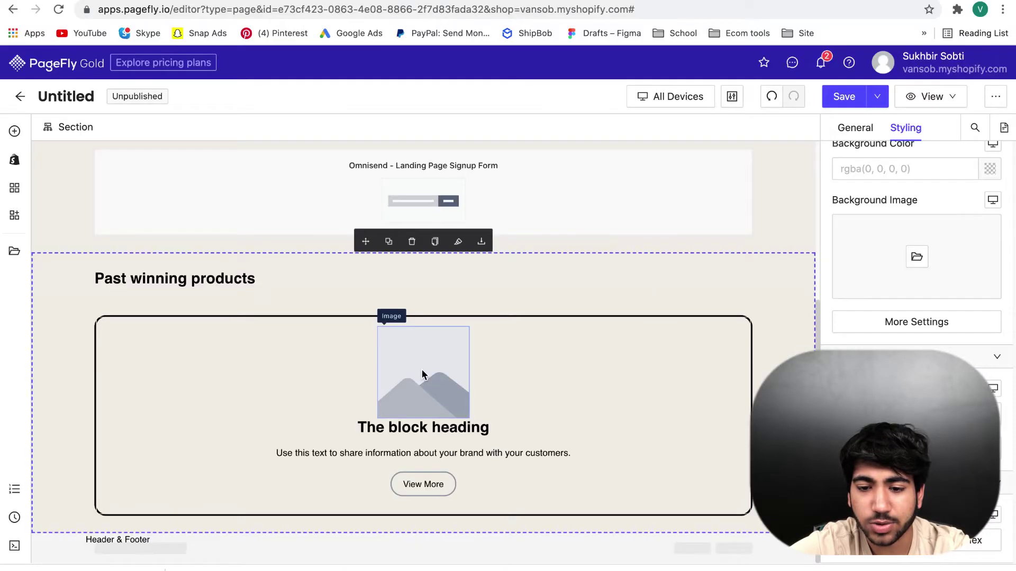
- Delete the "View More" button and the paragraph from the slide's block, keeping the image and heading
click(422, 373)
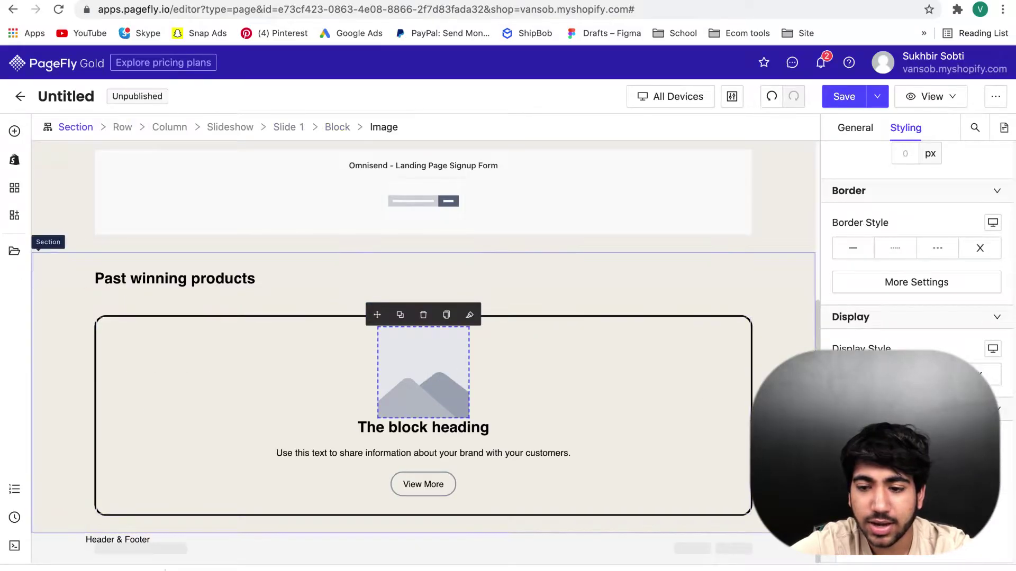
click(454, 487)
click(421, 459)
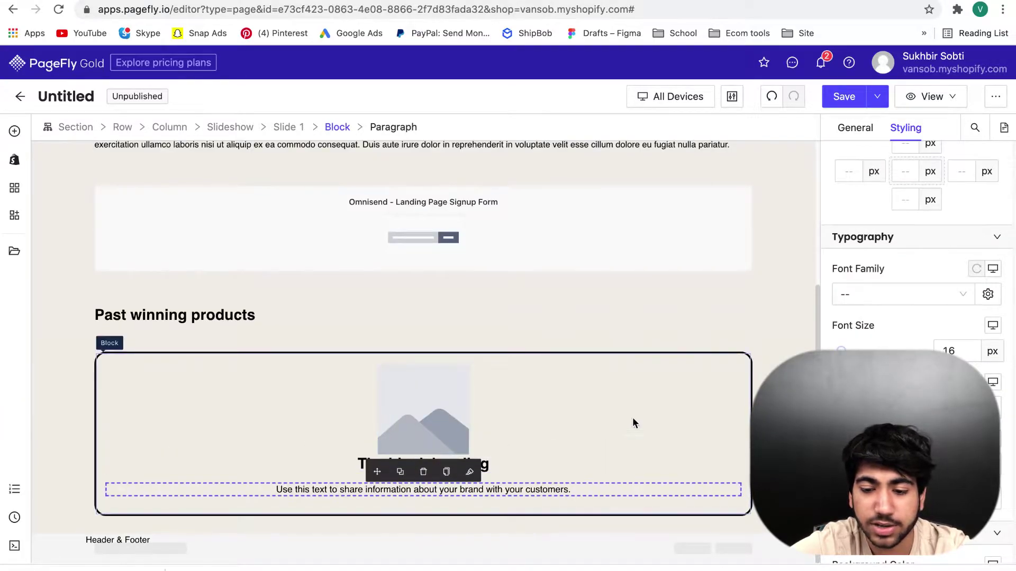
key(Delete)
- Duplicate the slide until the slideshow has three, and set the number of slides to show to 3
click(868, 129)
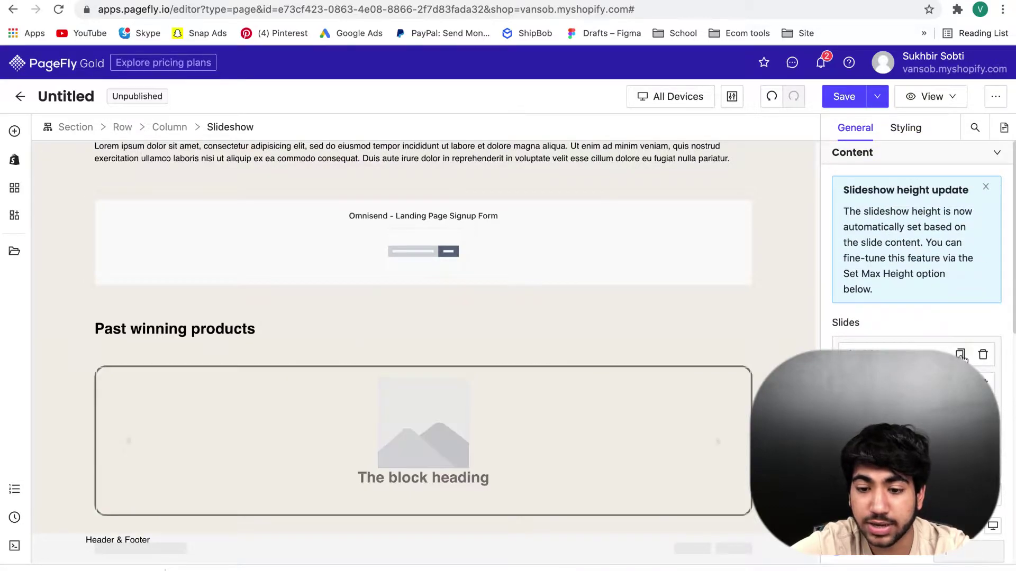
scroll(899, 403, down, 3)
mouse_move(924, 427)
mouse_down()
mouse_move(891, 427)
mouse_move(923, 427)
mouse_up()
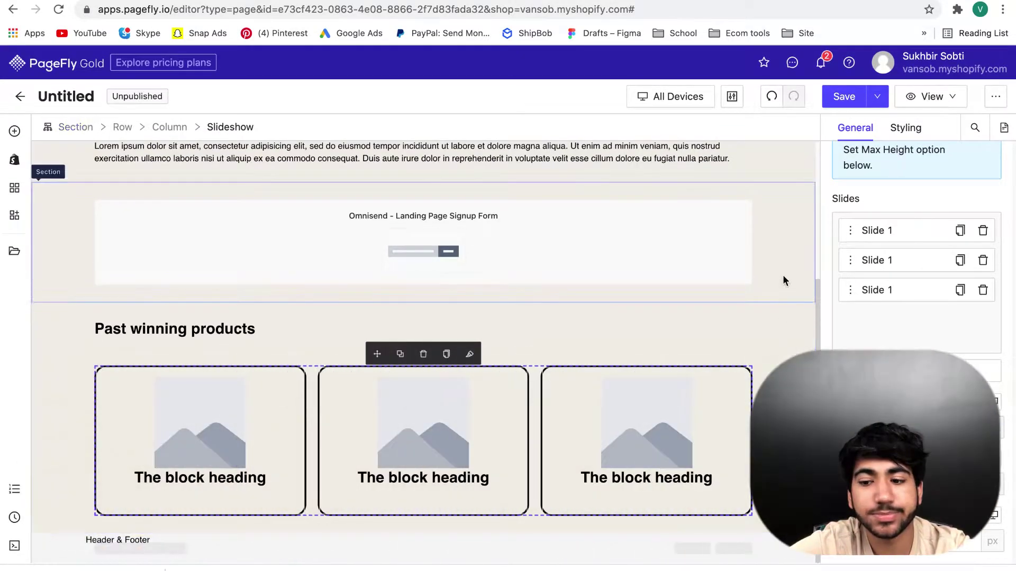
- Set a 25 px top margin on the image in each of the three slides
click(783, 278)
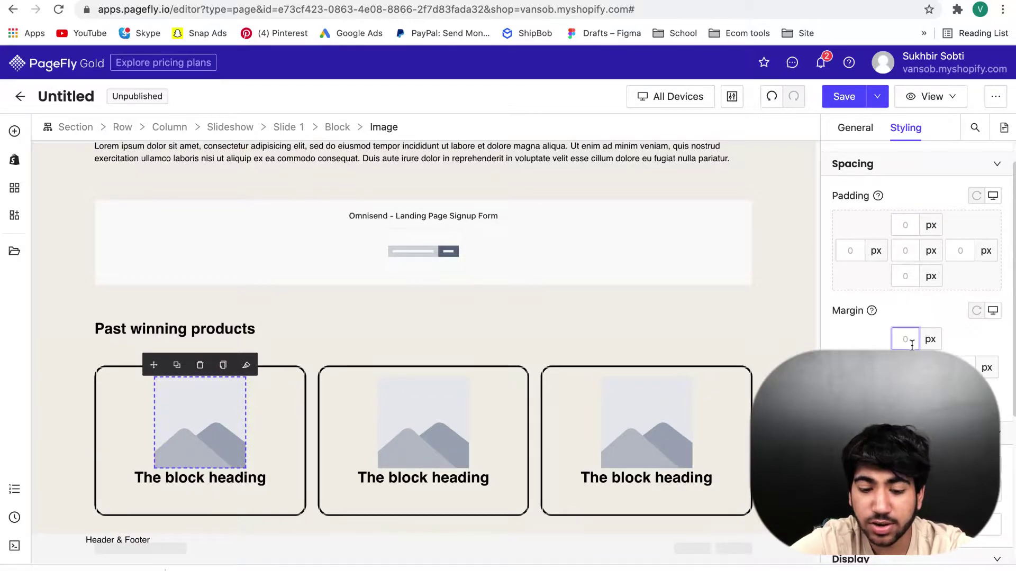
text(25)
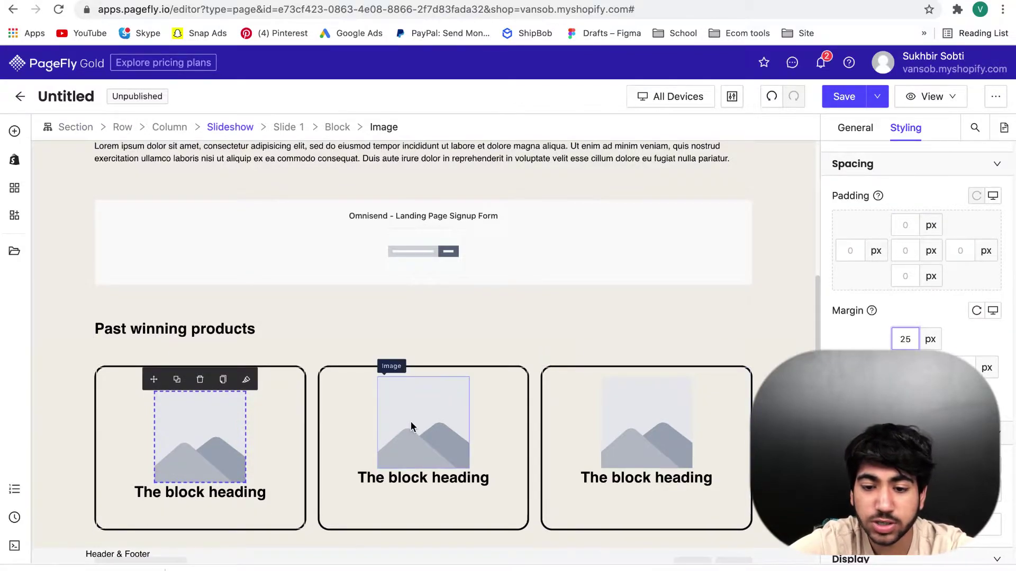
click(782, 341)
- Add more slides to the slideshow by duplicating the third slide several times
click(856, 132)
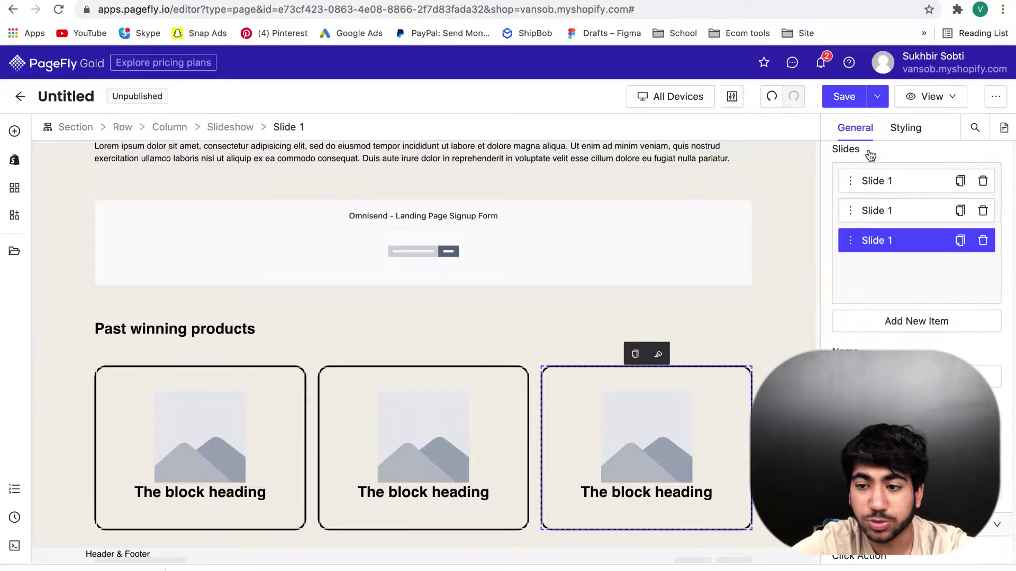
click(961, 240)
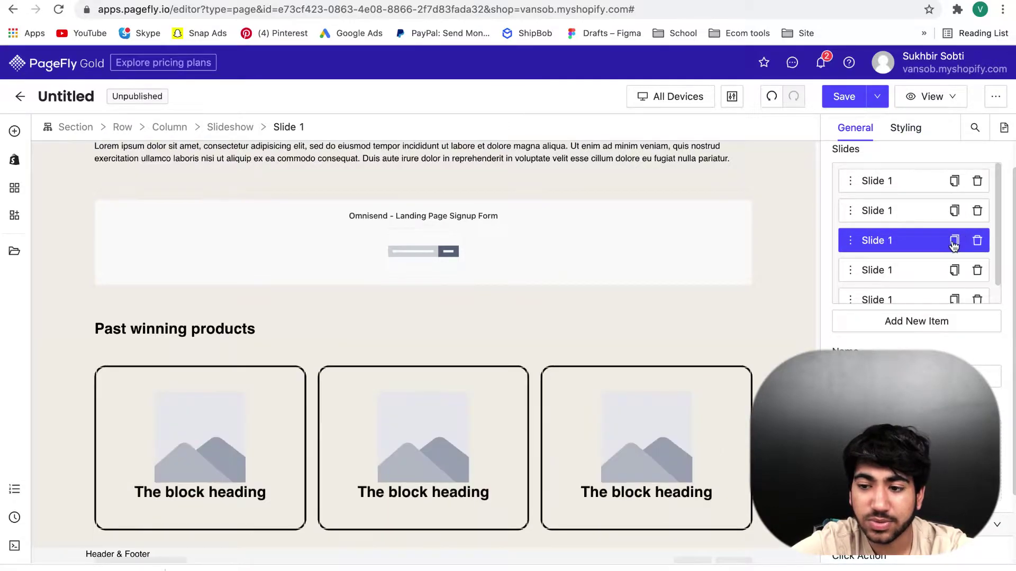
click(956, 241)
scroll(783, 341, down, 1)
click(783, 340)
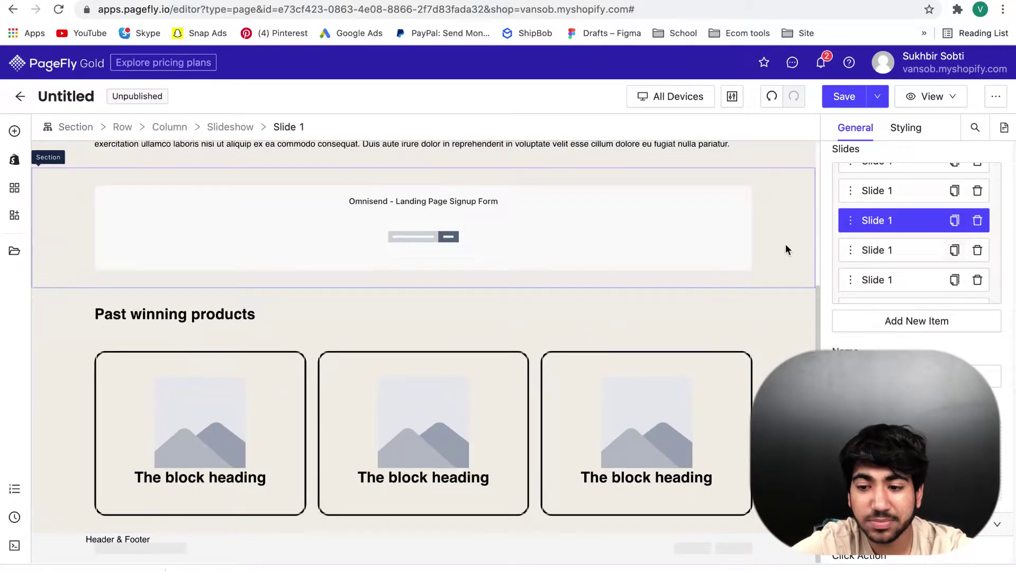
- Add a plain button without an icon directly below the past-products slideshow
click(15, 130)
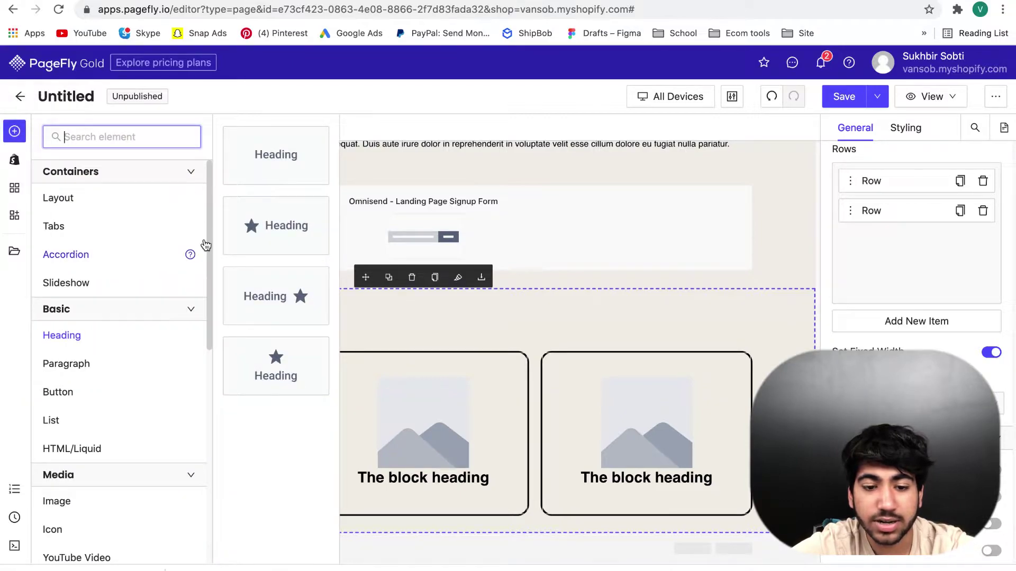
mouse_move(113, 389)
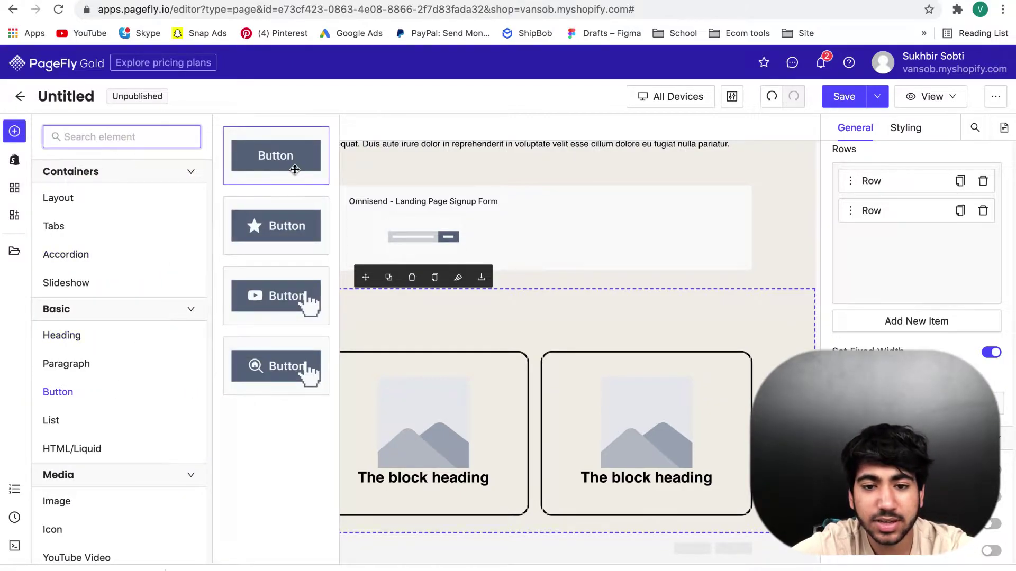
drag(288, 161, 417, 519)
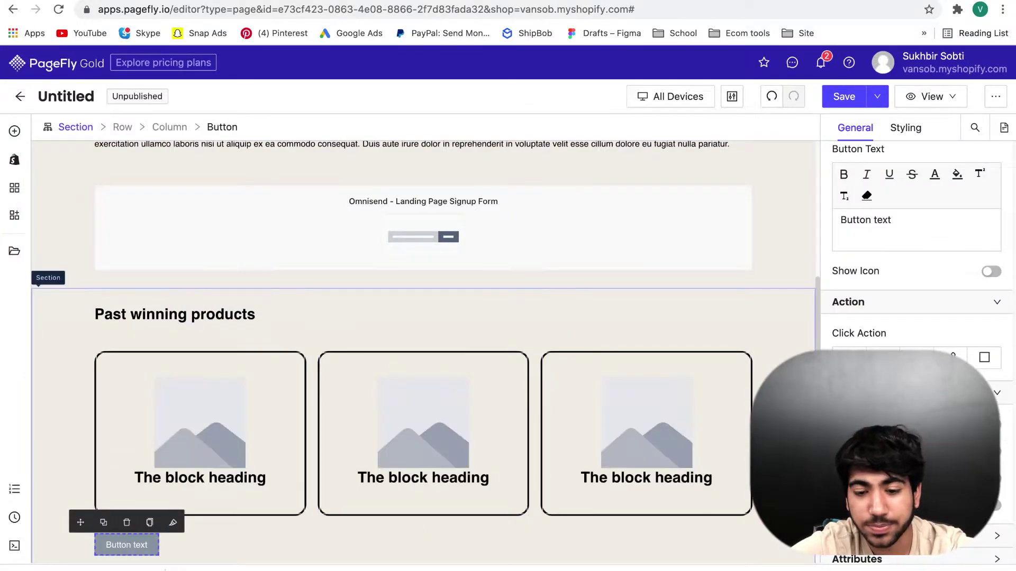
- Change the page's top heading to "Get 50 Winning Dropship Products Each Week" and center its text
scroll(424, 344, down, 1)
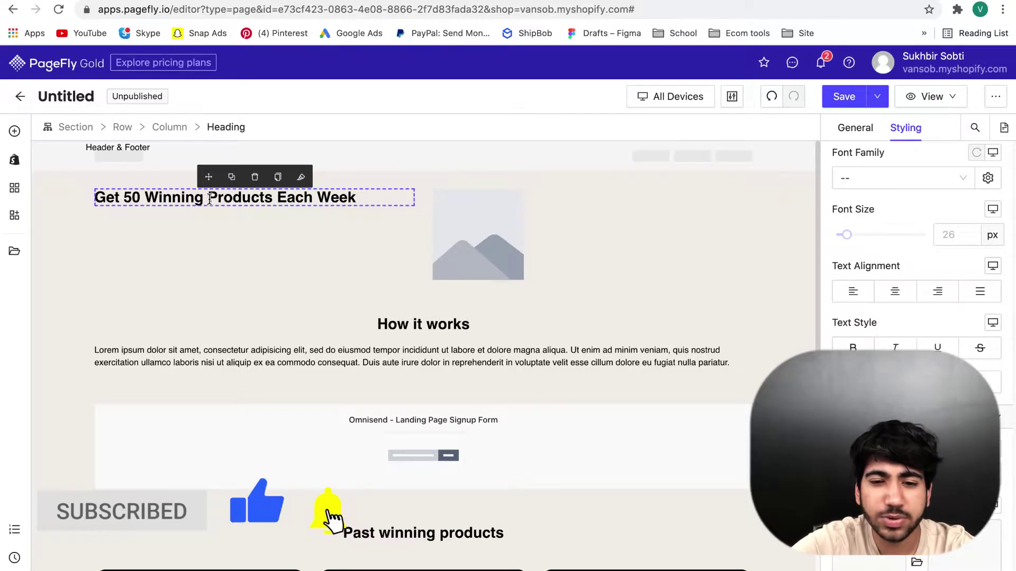
text(Dropship)
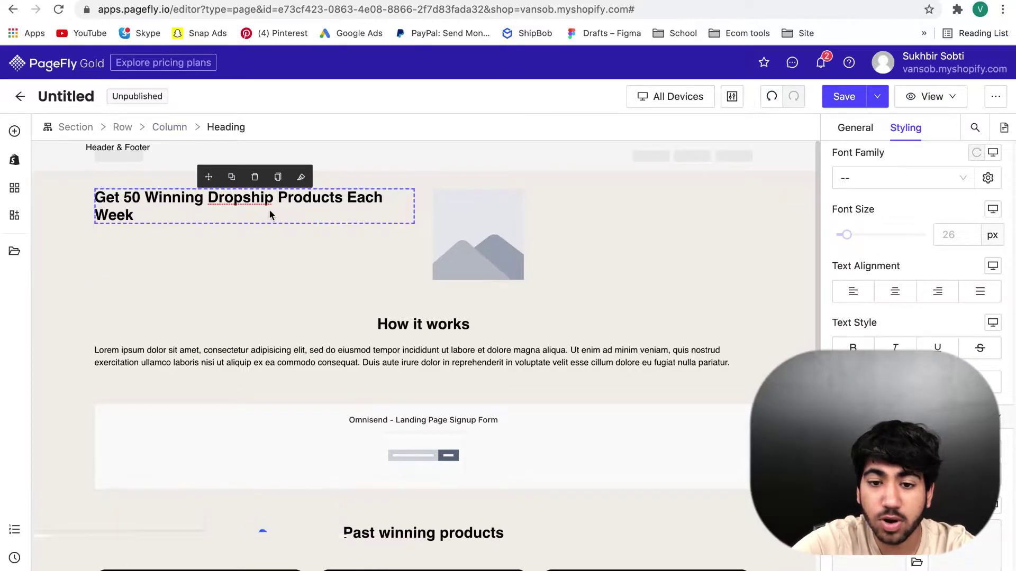
click(895, 291)
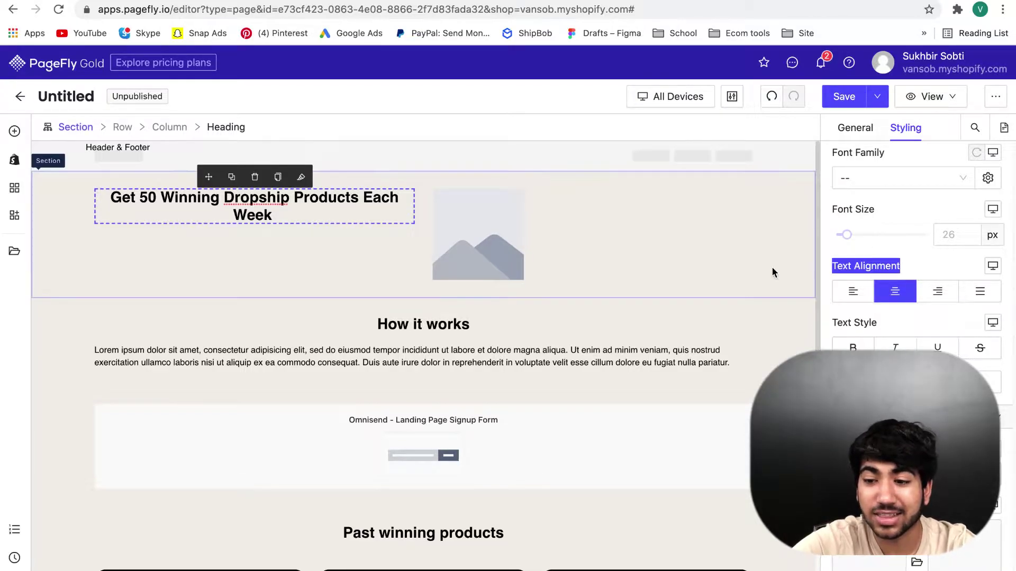
- Center the image beside the top heading by setting its column's text alignment to center
click(478, 235)
scroll(890, 240, up, 2)
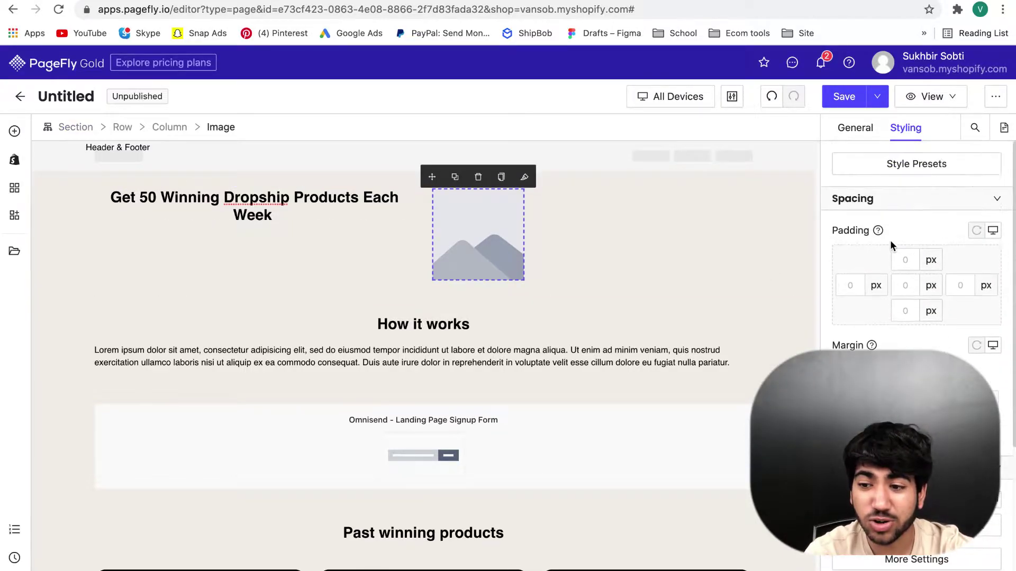
scroll(890, 233, down, 5)
click(706, 216)
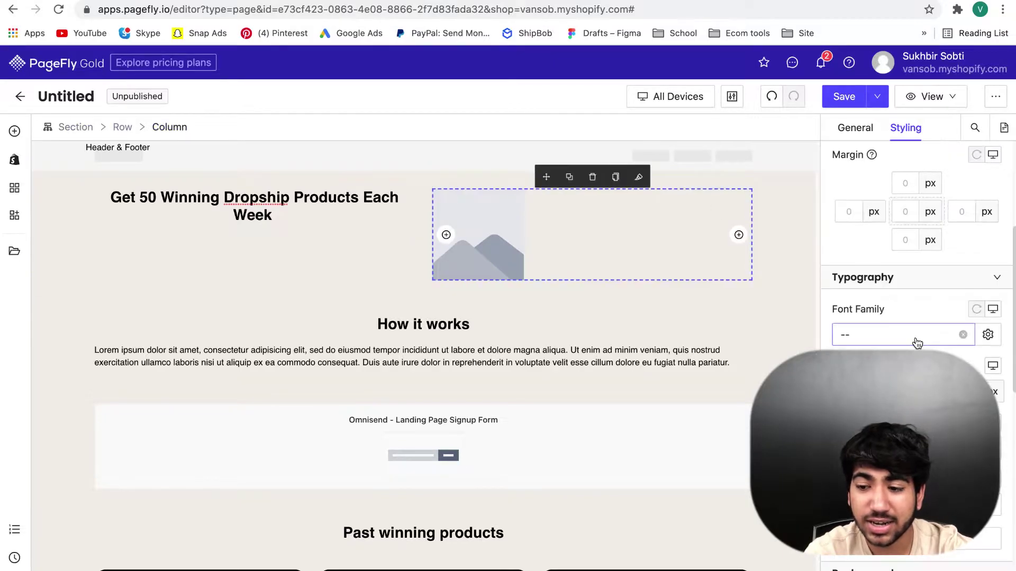
scroll(916, 338, down, 3)
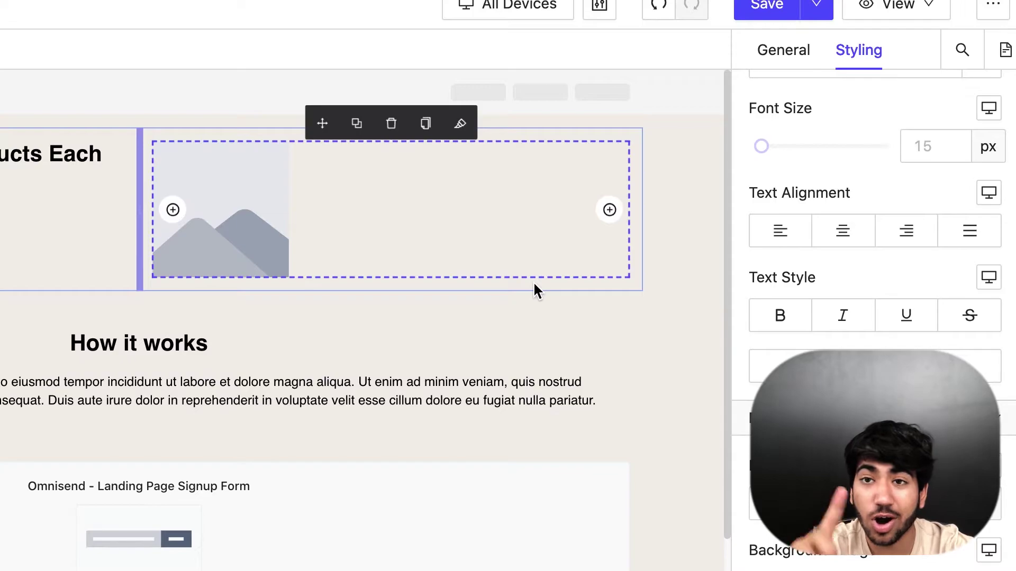
click(846, 236)
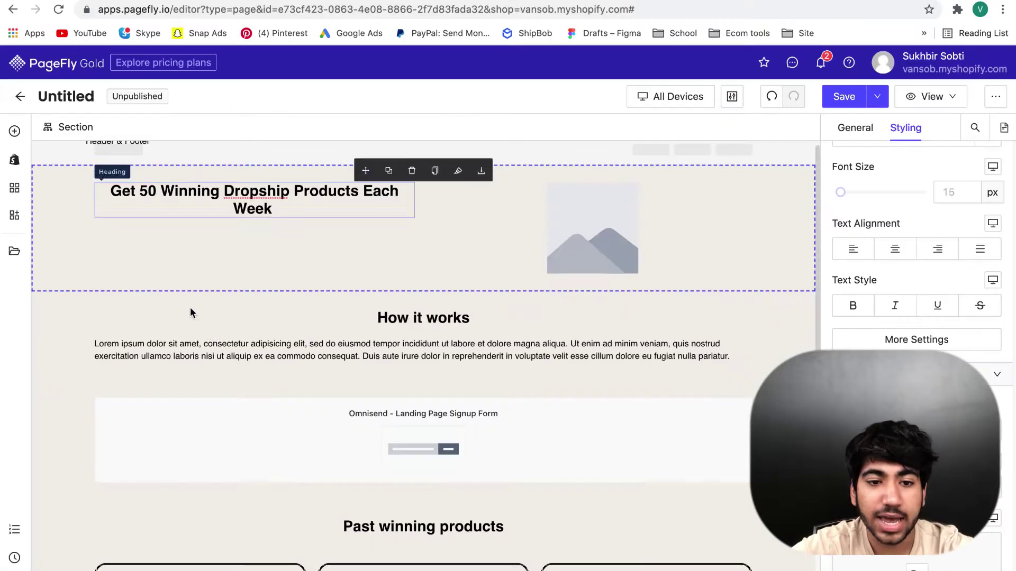
- Place a plain button below the top heading and center the content of that column
scroll(0, 366, down, 5)
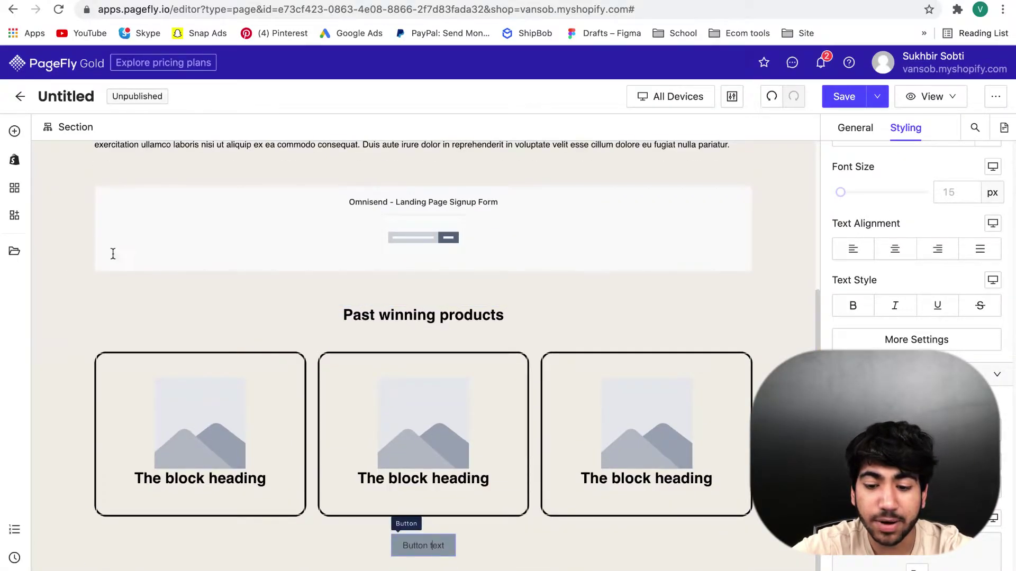
scroll(168, 300, up, 5)
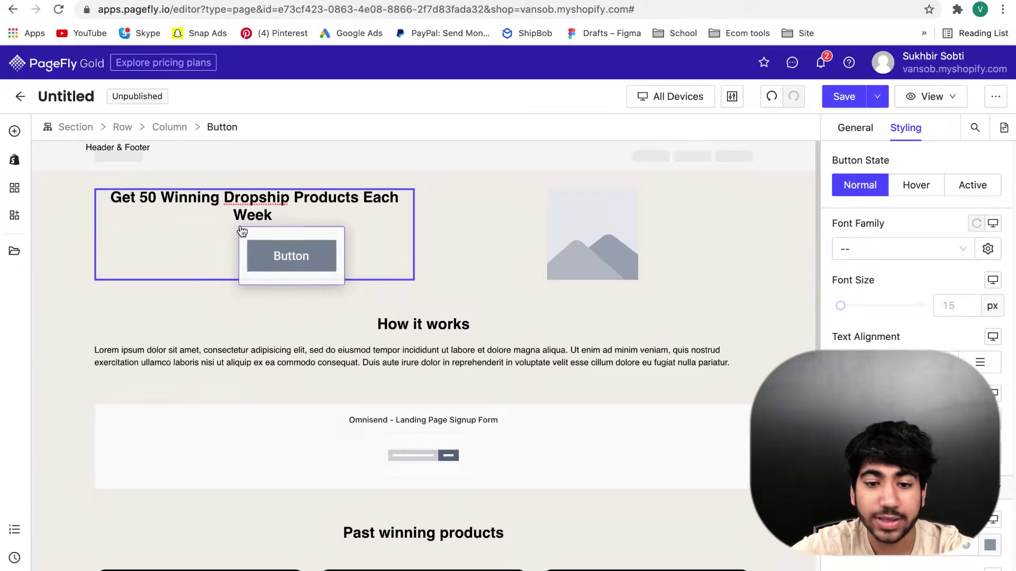
drag(243, 231, 249, 228)
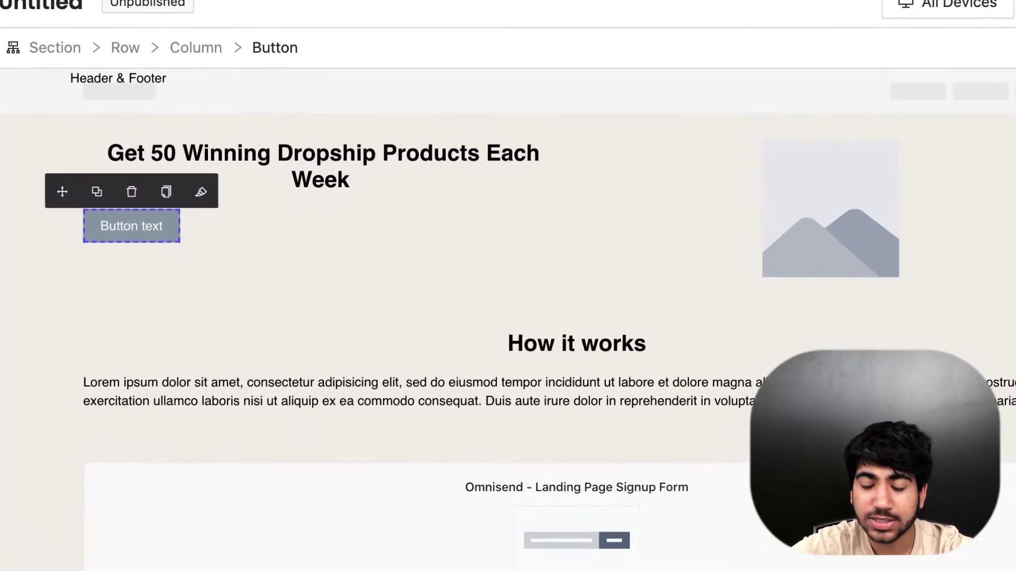
click(486, 240)
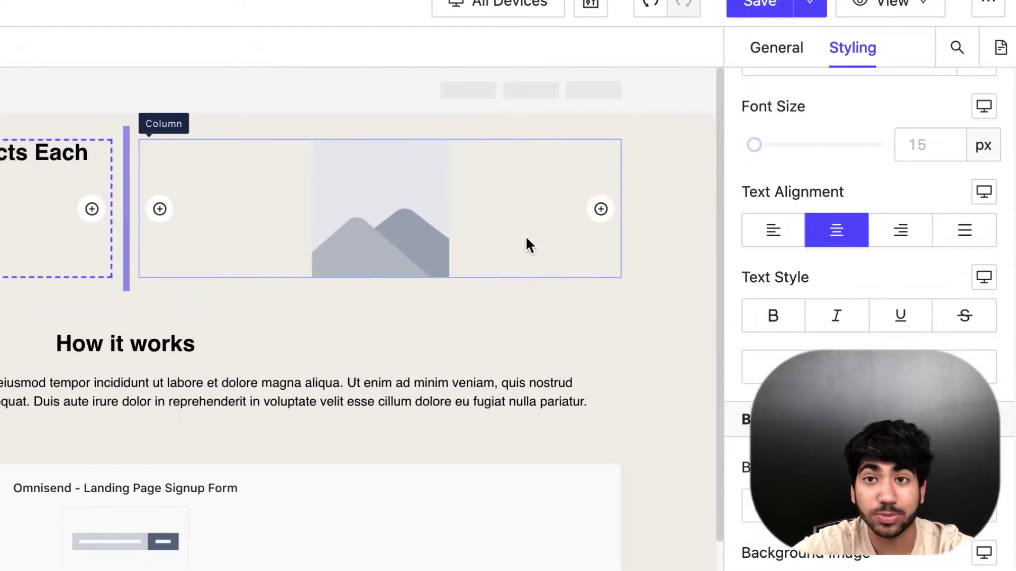
- Give the button under the top heading a solid border 1 px wide with a 15 px corner radius
scroll(519, 284, down, 1)
scroll(887, 209, down, 5)
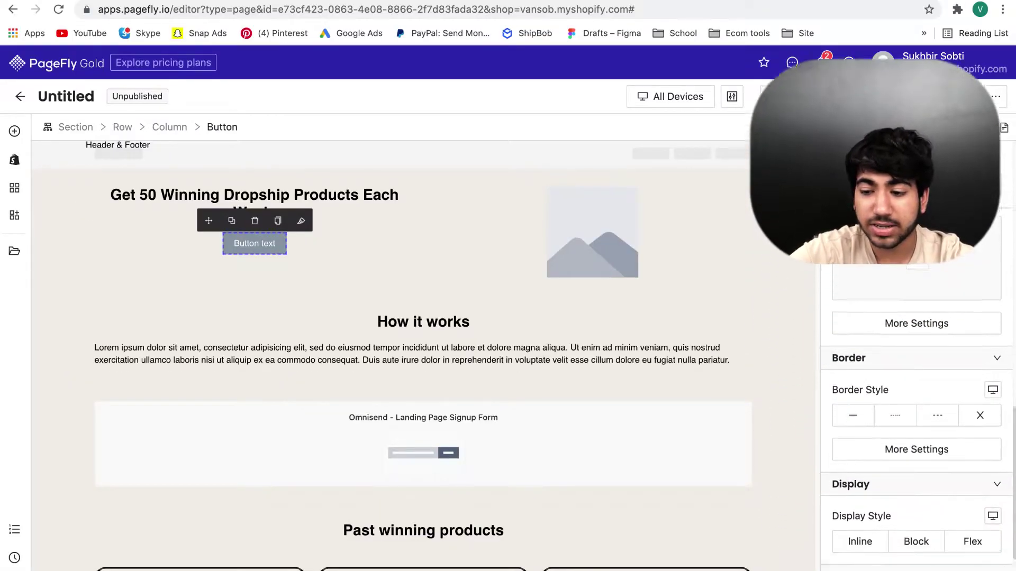
click(917, 406)
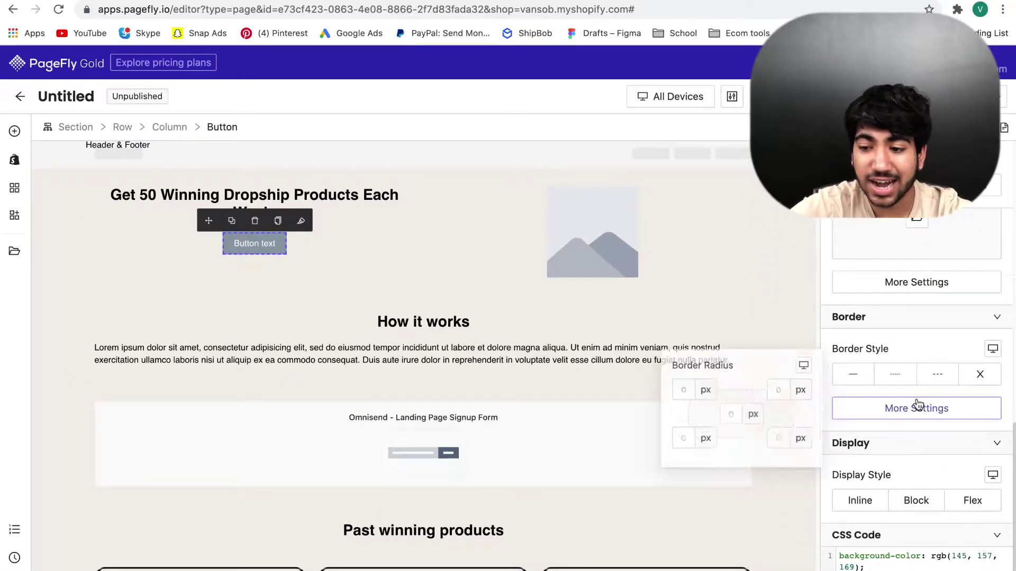
click(726, 415)
text(1)
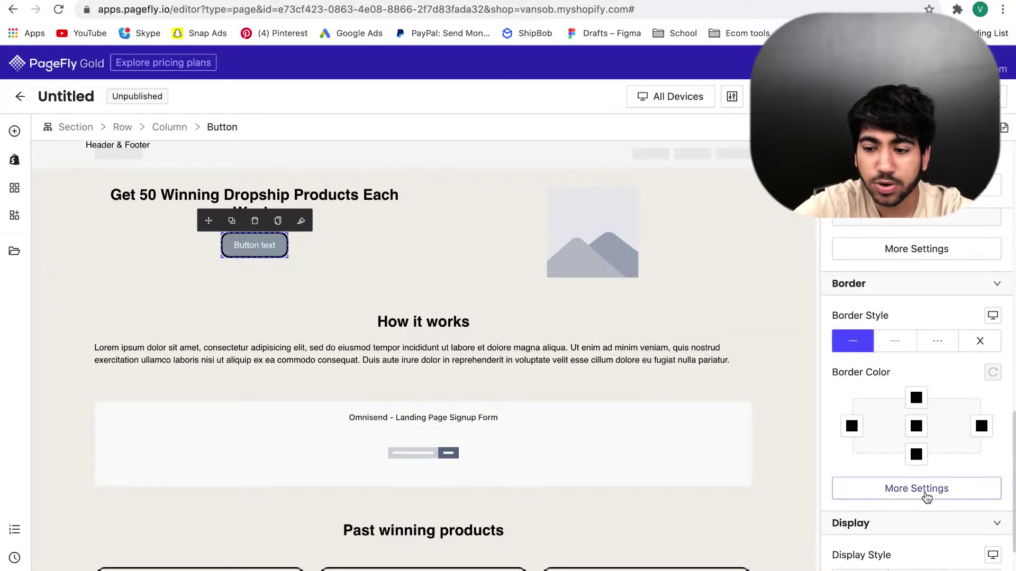
click(926, 496)
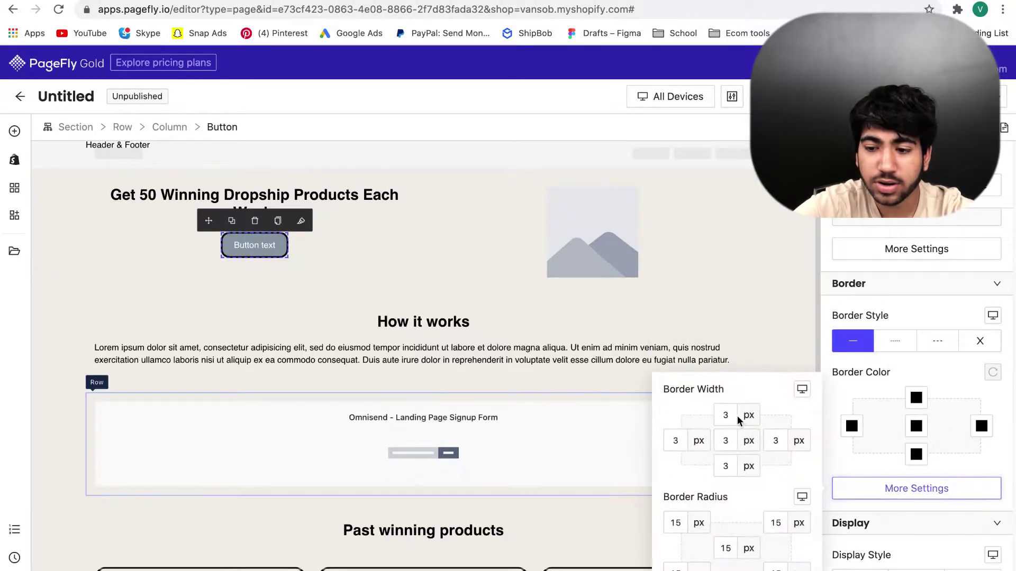
click(729, 436)
text(1)
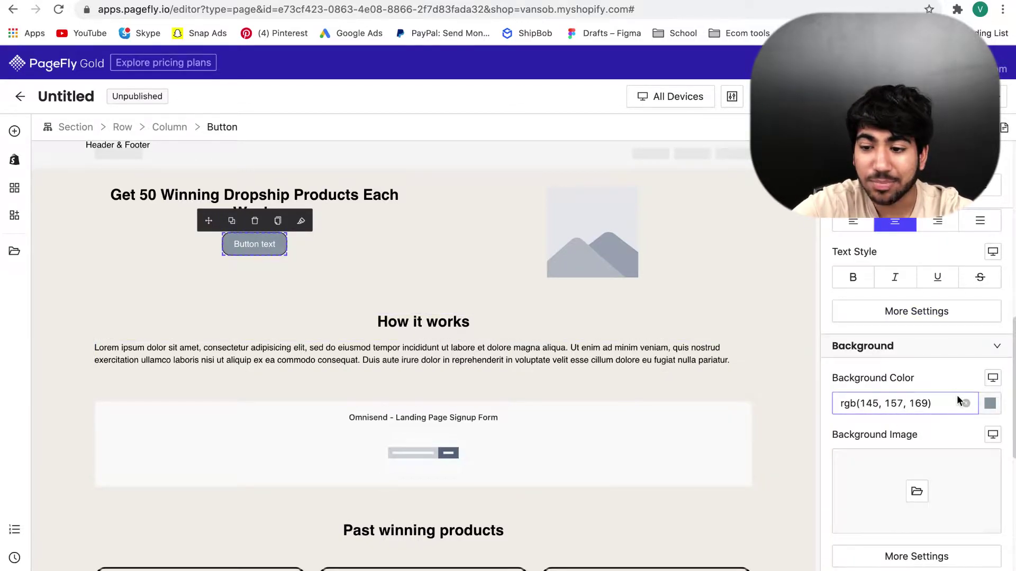
- Set the background color of the button under the top heading to transparent
triple_click(959, 401)
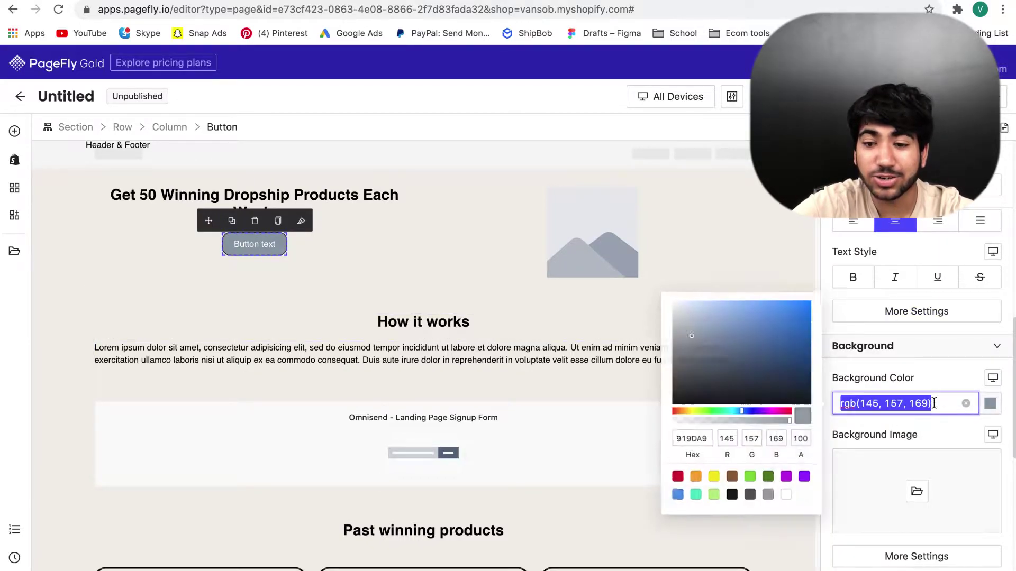
key(BackSpace)
text(Tra)
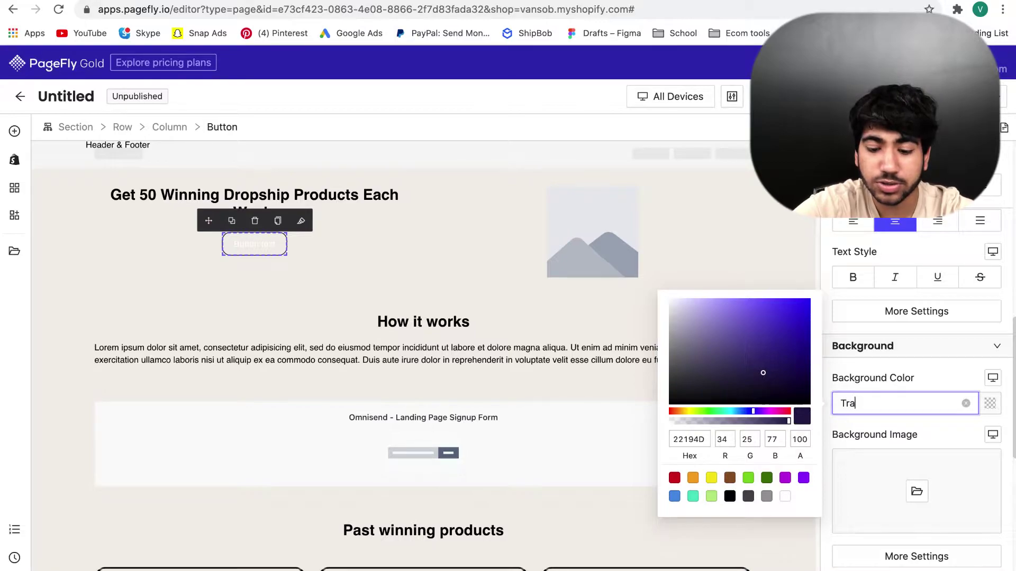
text(nsparent)
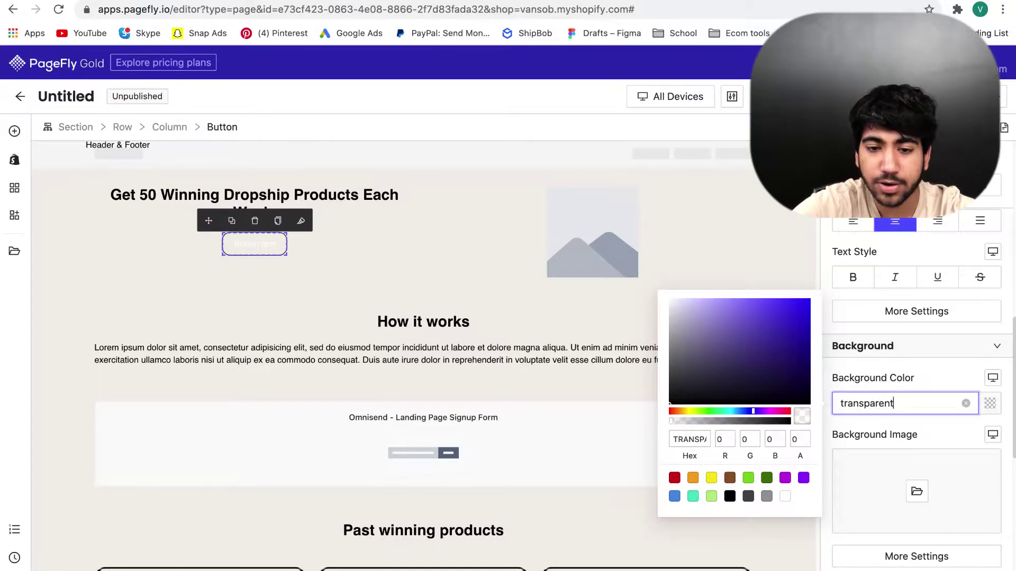
click(774, 273)
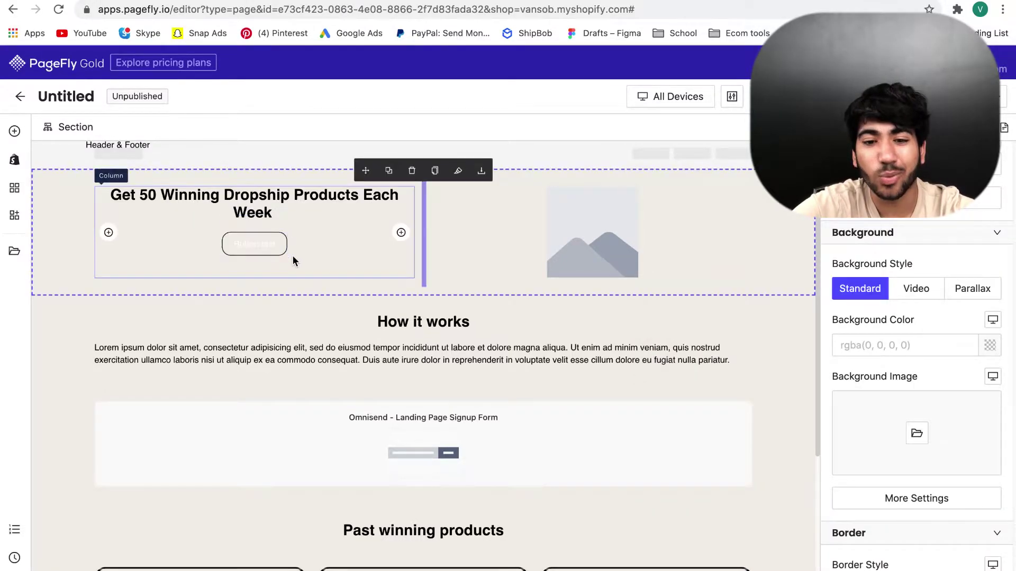
- Try a white background color on the button under the top heading
click(276, 256)
scroll(953, 370, down, 3)
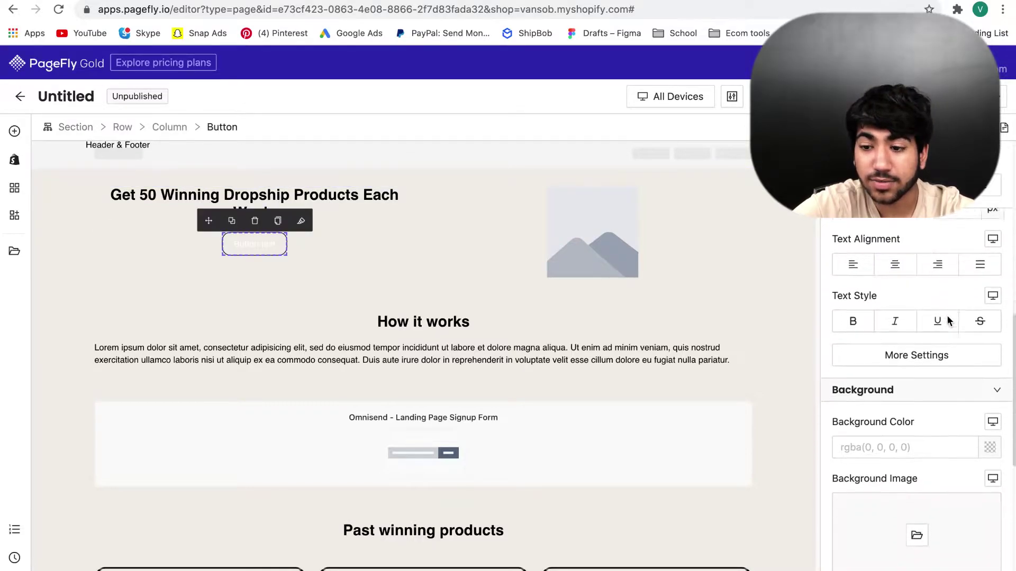
click(990, 402)
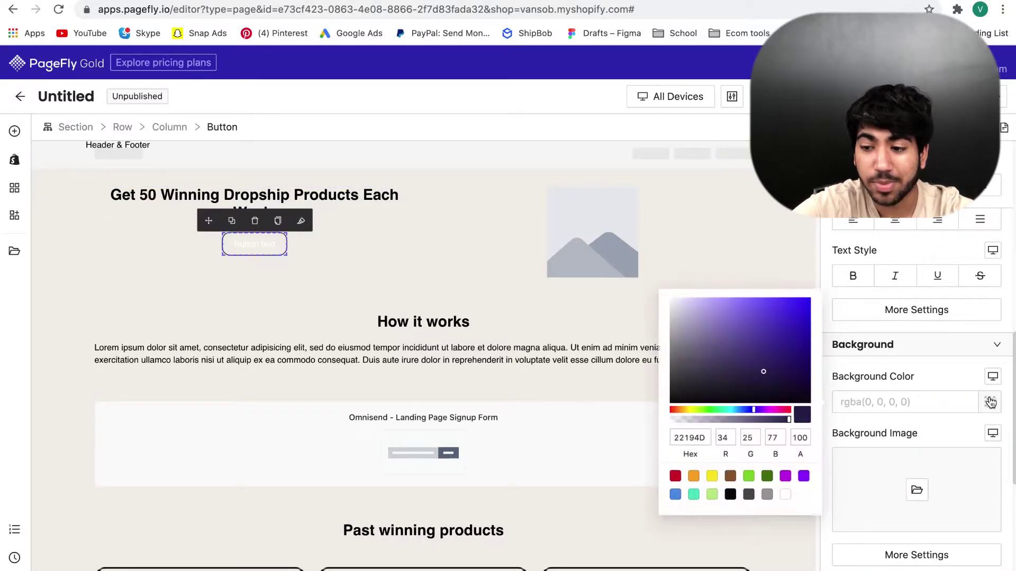
click(787, 495)
click(282, 265)
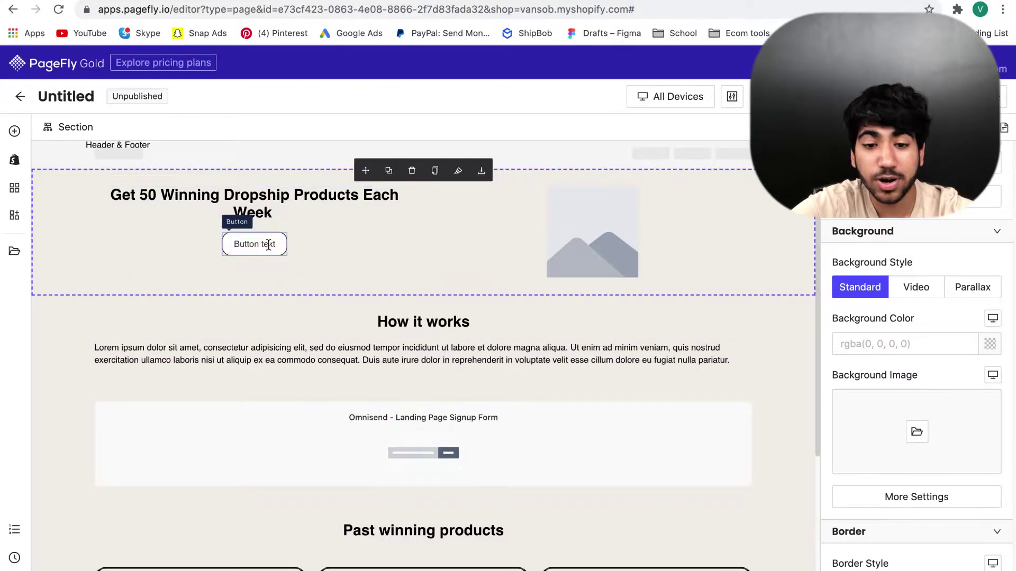
- Set the content color of the button under the top heading to black
click(270, 245)
click(990, 325)
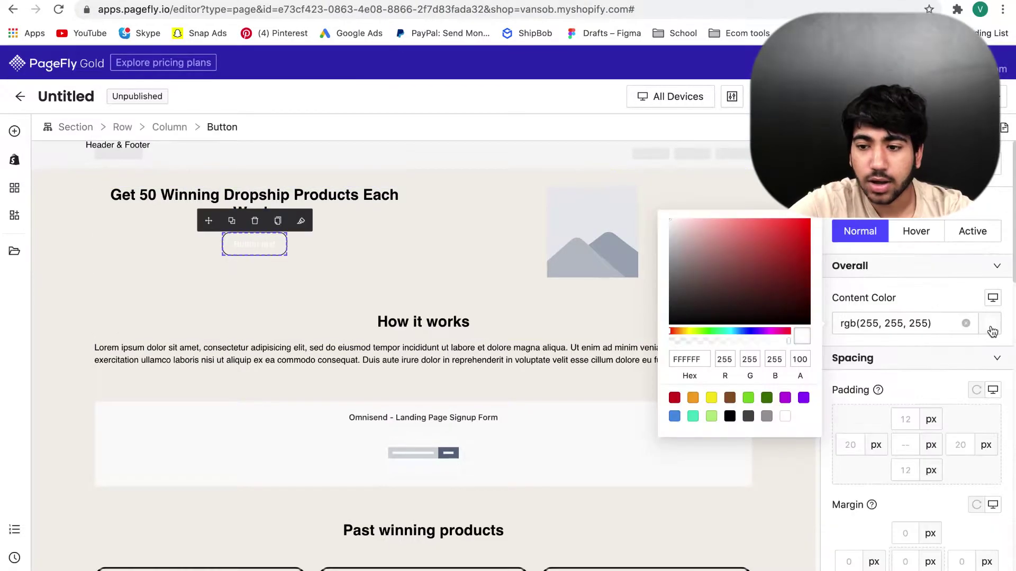
click(729, 417)
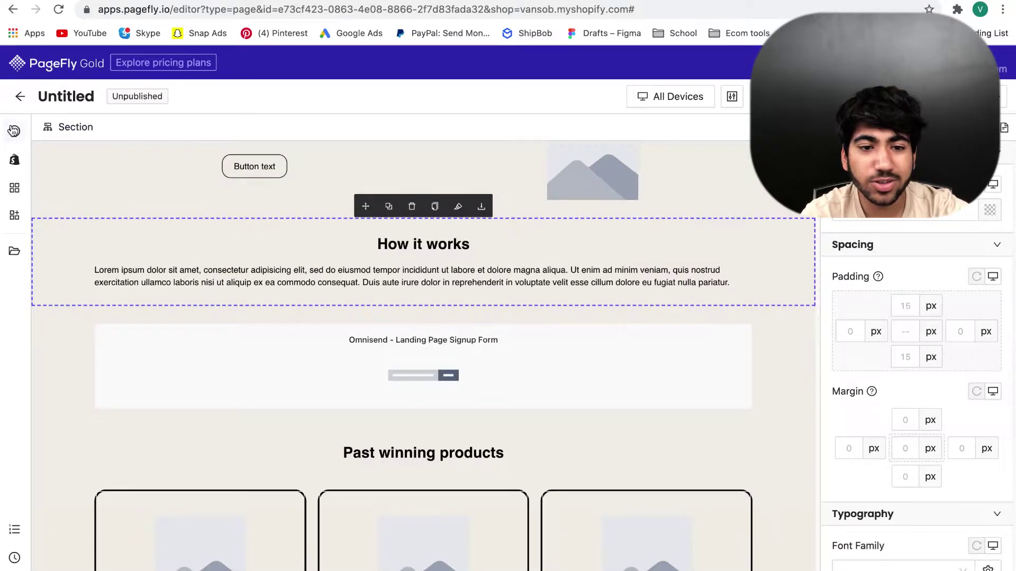
- Insert a row with two equal columns below the "How it works" section and place an image in its left column
click(13, 131)
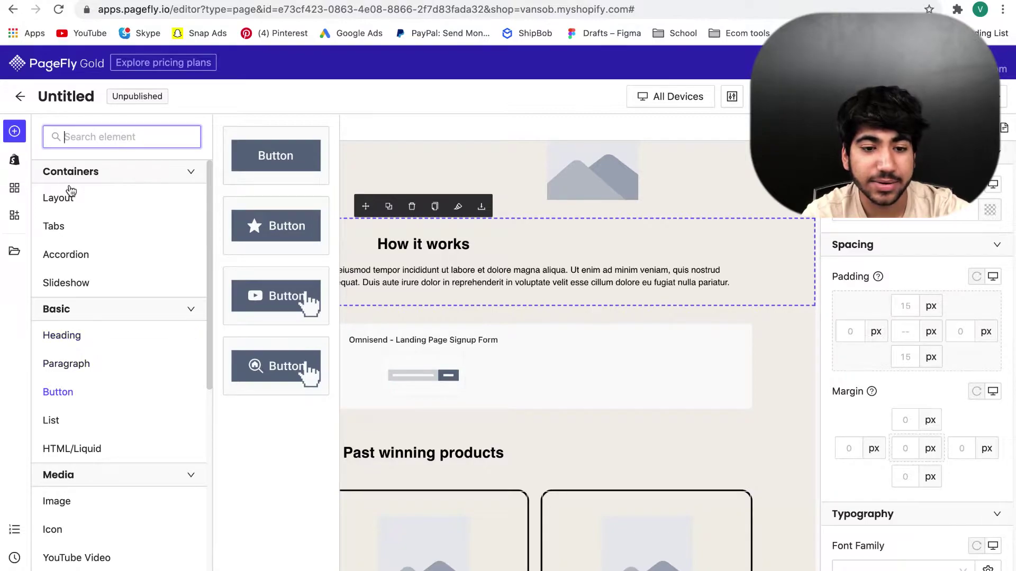
mouse_move(60, 197)
drag(275, 222, 450, 305)
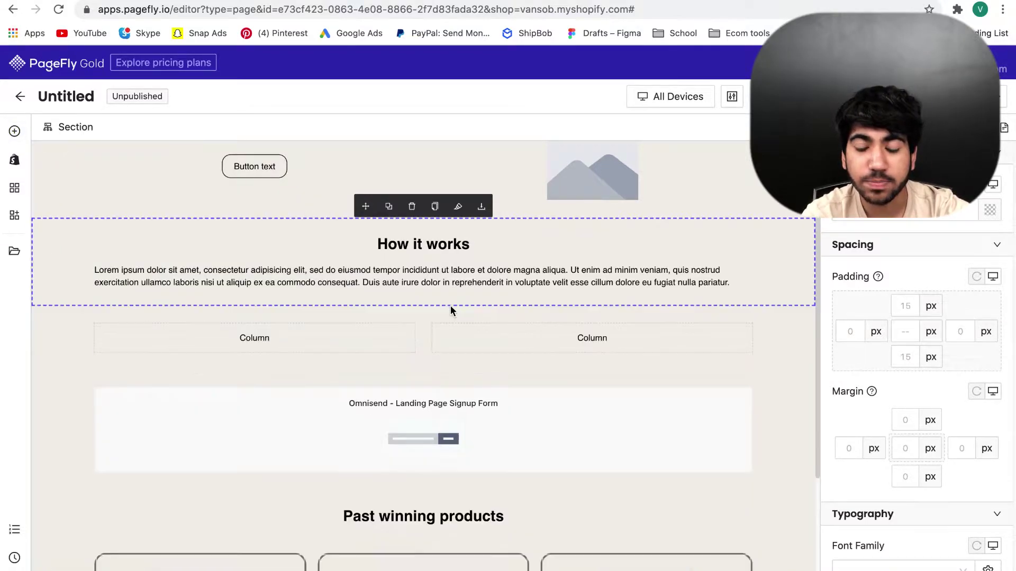
click(23, 138)
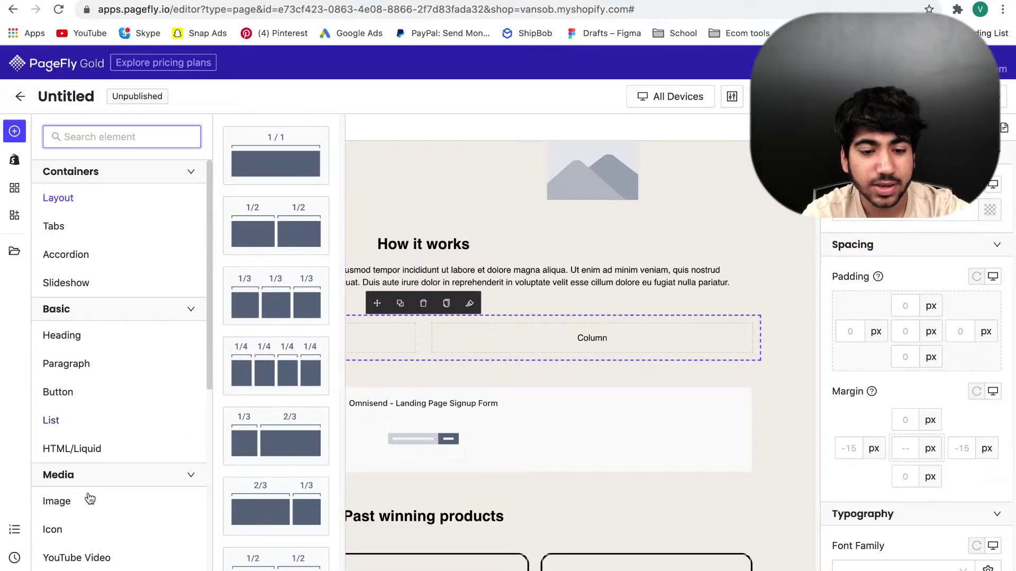
mouse_move(90, 500)
drag(320, 337, 312, 344)
- Add a heading with a paragraph beneath it in the column beside the new image
mouse_move(62, 335)
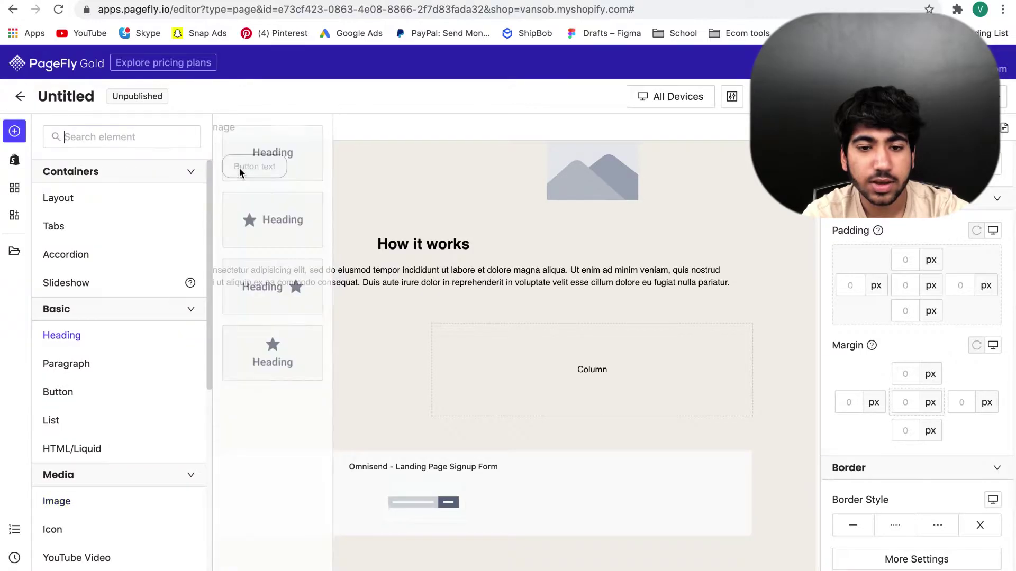
drag(273, 155, 532, 381)
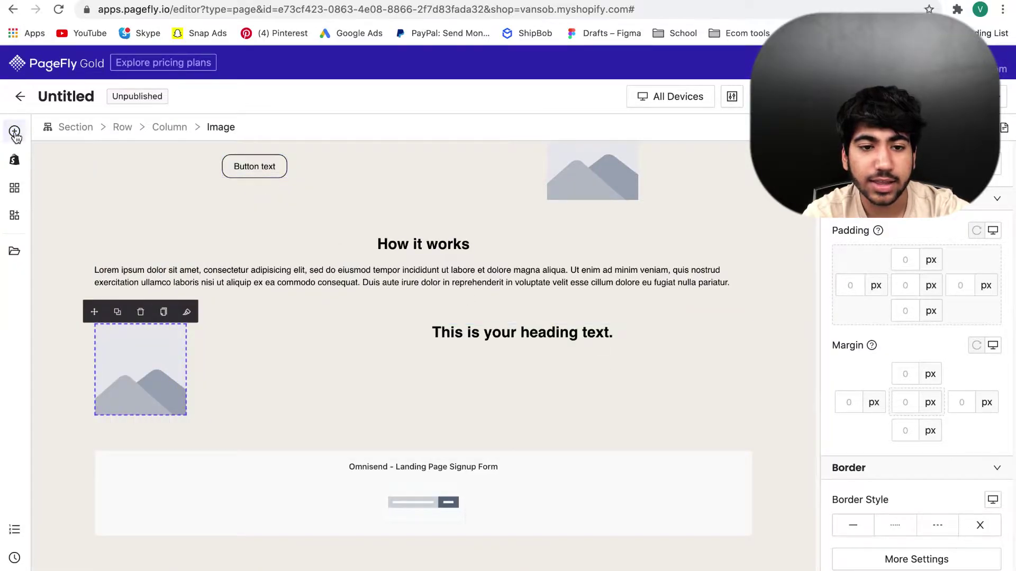
mouse_move(111, 370)
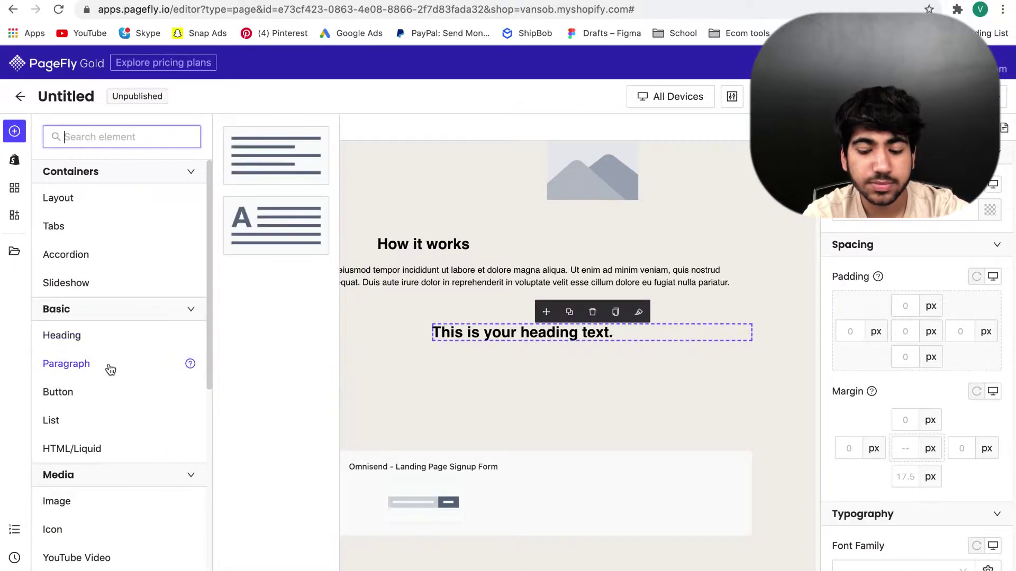
drag(275, 156, 520, 333)
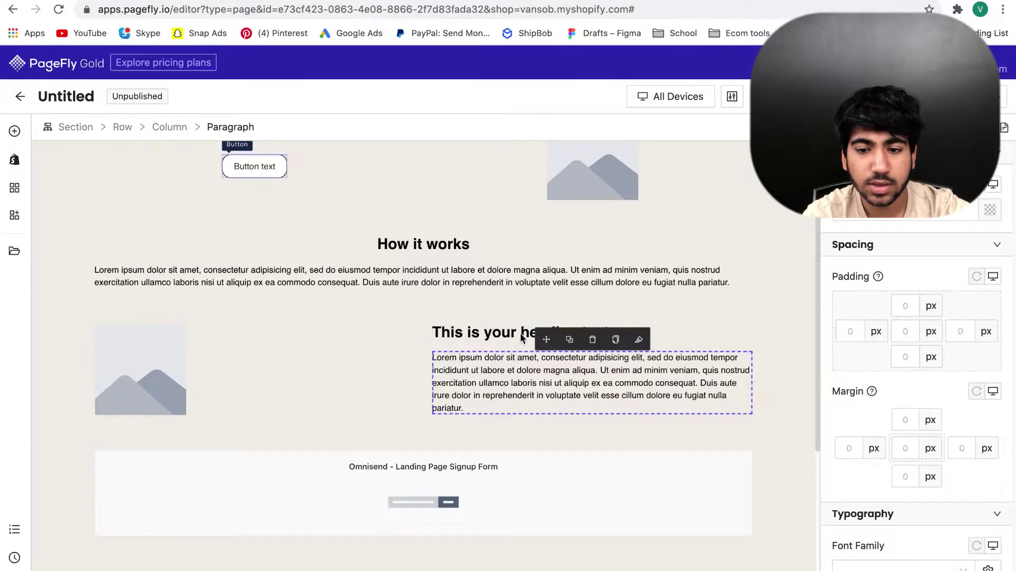
- Duplicate the section that holds the image, heading and paragraph
click(762, 333)
click(435, 297)
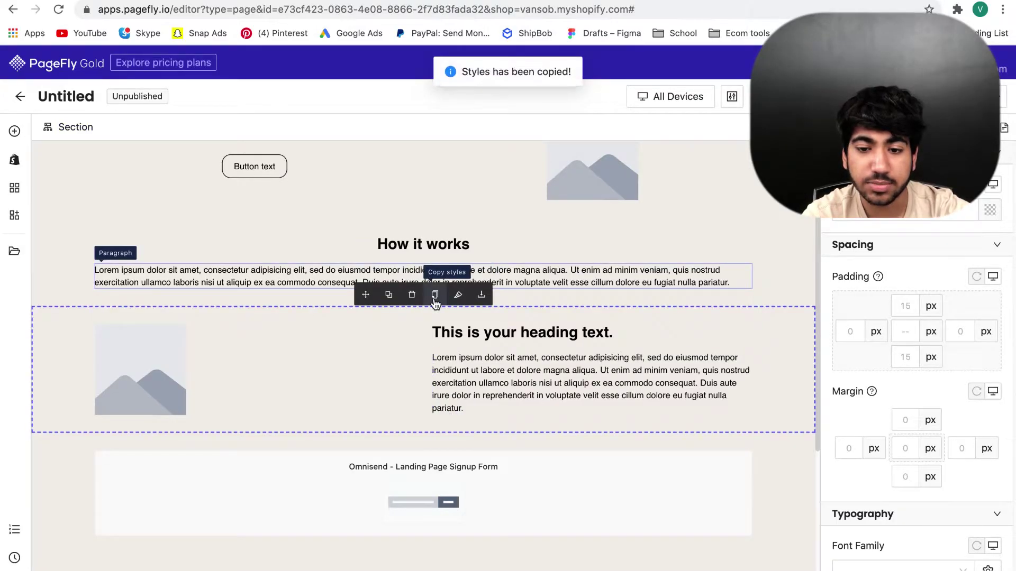
click(389, 295)
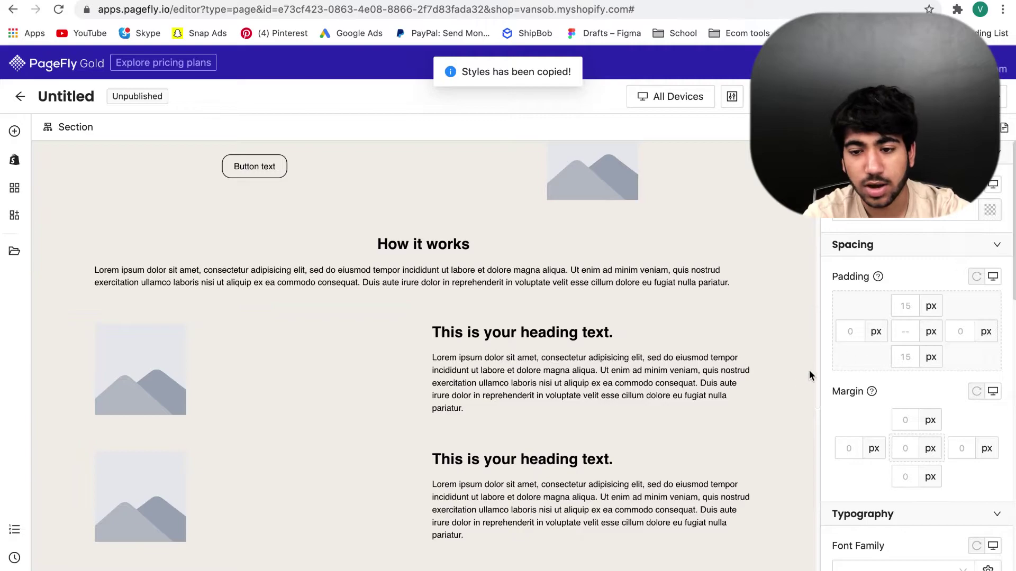
scroll(779, 386, down, 2)
scroll(777, 382, up, 2)
scroll(777, 382, down, 3)
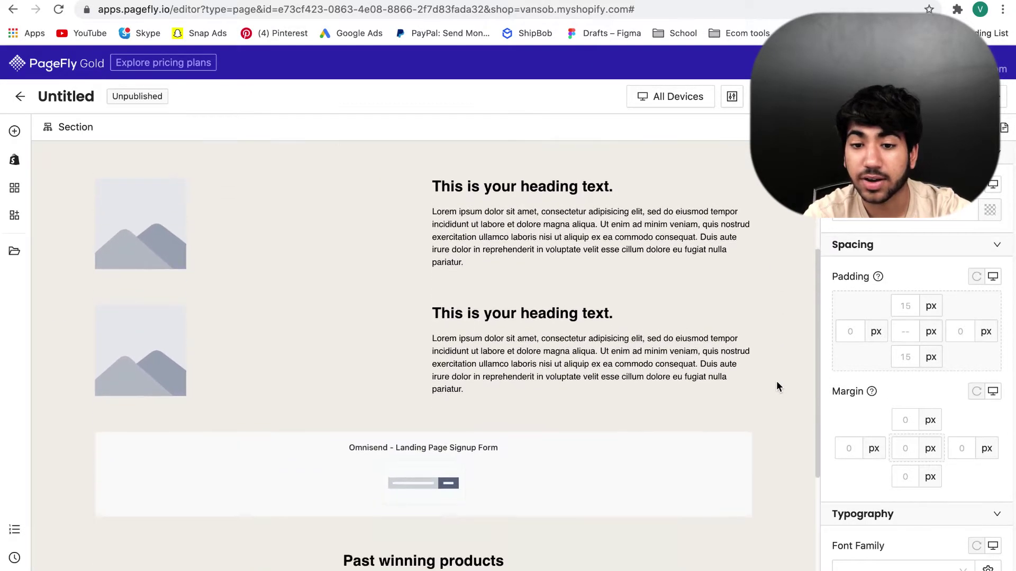
- Set the background color of the button under the top heading to yellow, rgb(251, 216, 121)
scroll(777, 382, up, 5)
scroll(987, 261, down, 4)
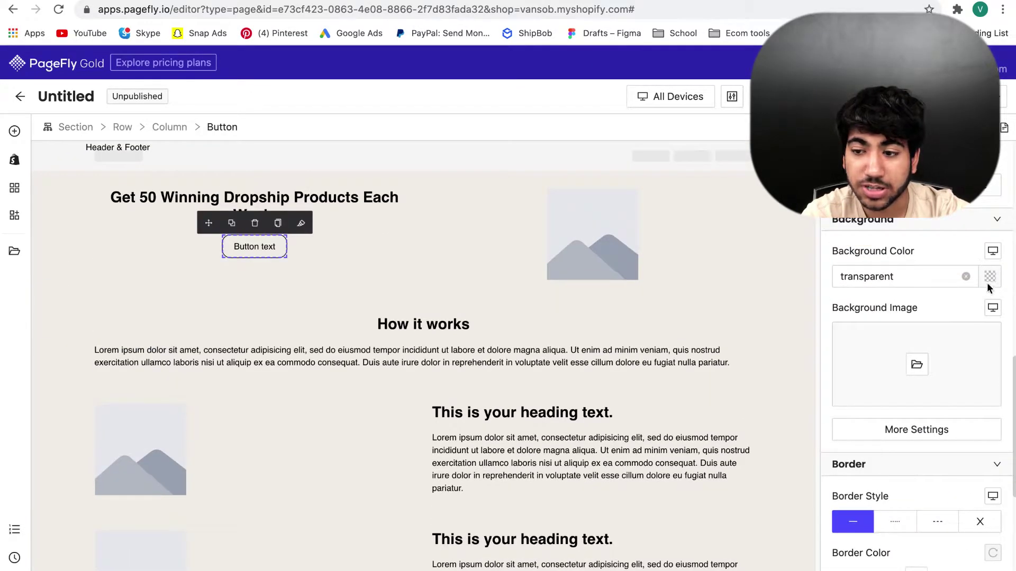
click(989, 279)
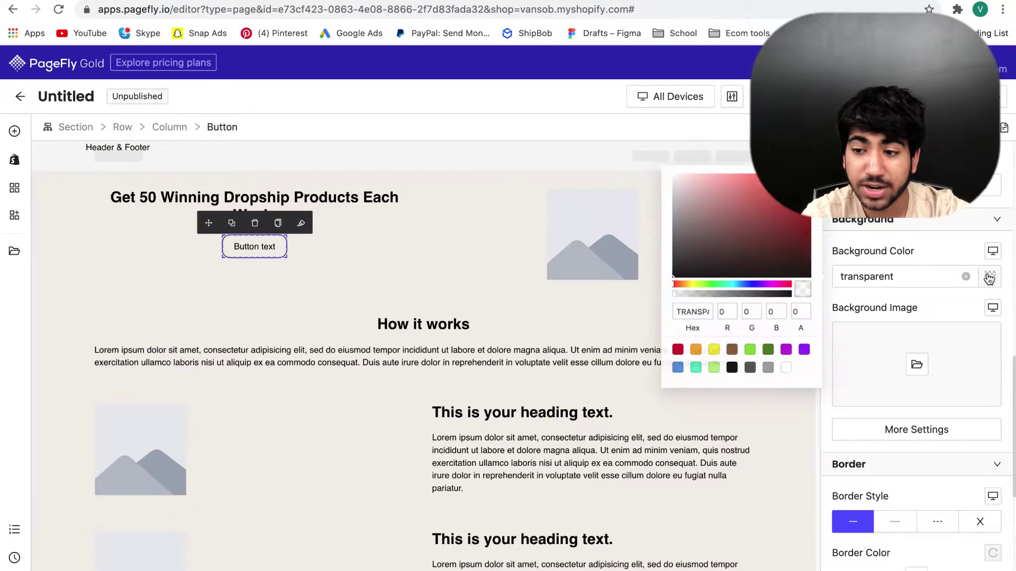
key(super+v)
click(500, 314)
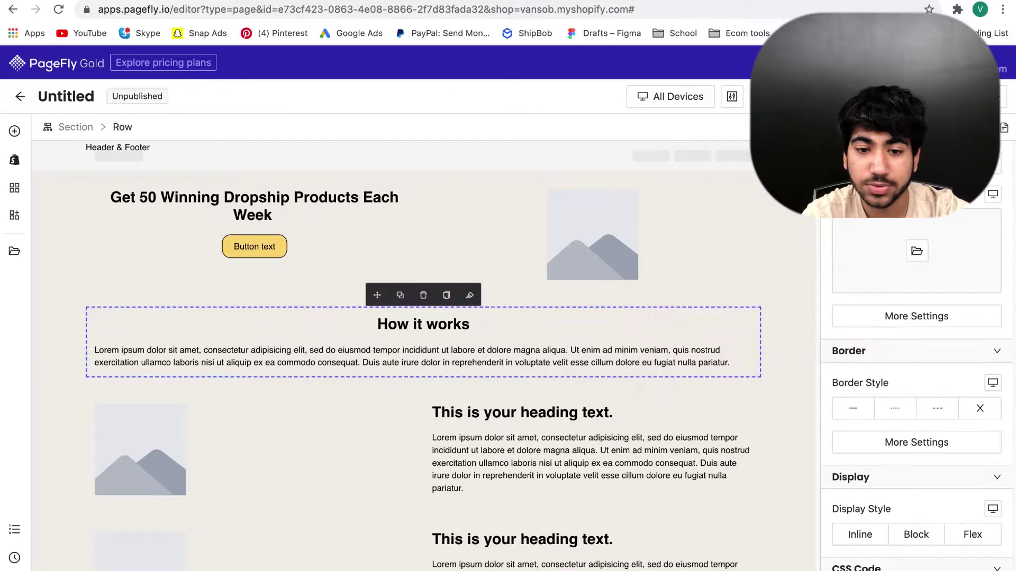
- Change the yellow button's text to "Claim my list" and set its font family to Poppins
triple_click(894, 253)
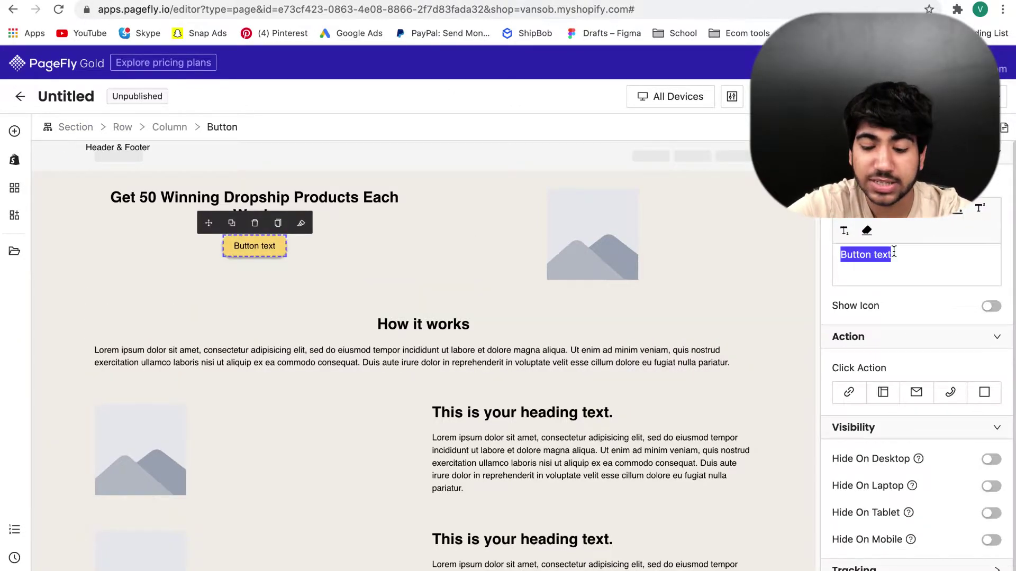
text(Claim My)
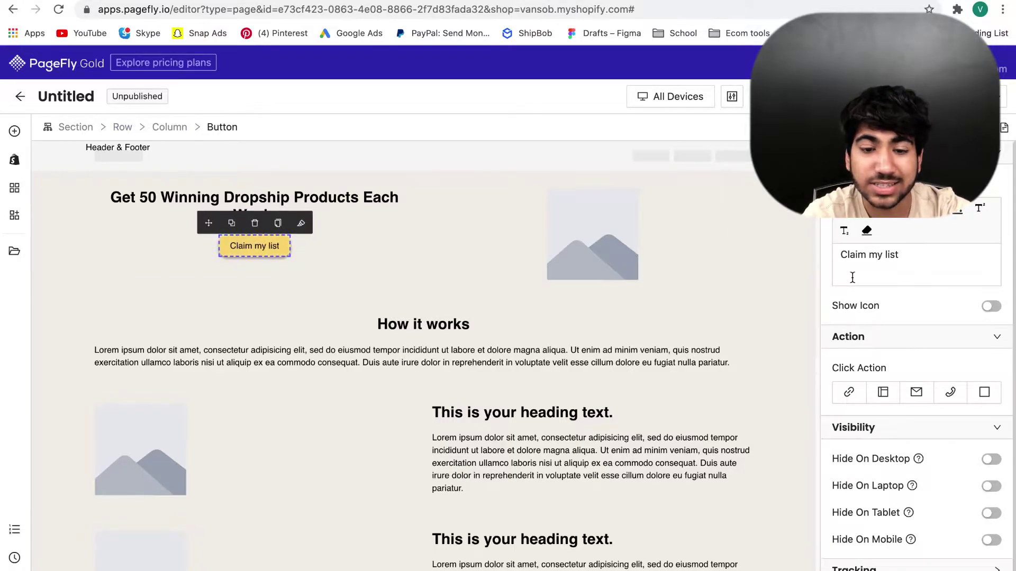
click(906, 127)
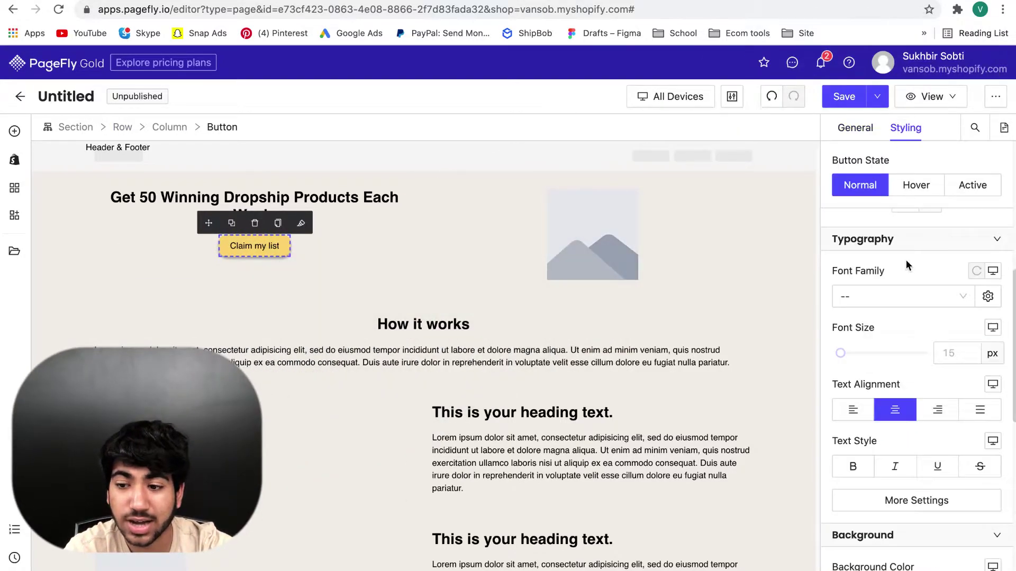
click(899, 294)
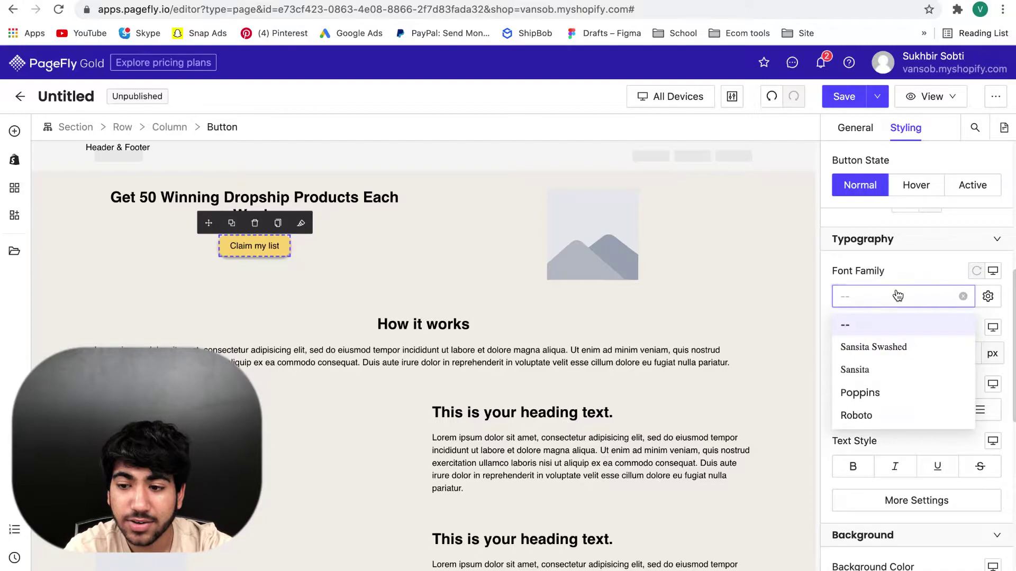
click(892, 390)
- Make the "Claim my list" button text bold and set its font size to 22 px
click(856, 128)
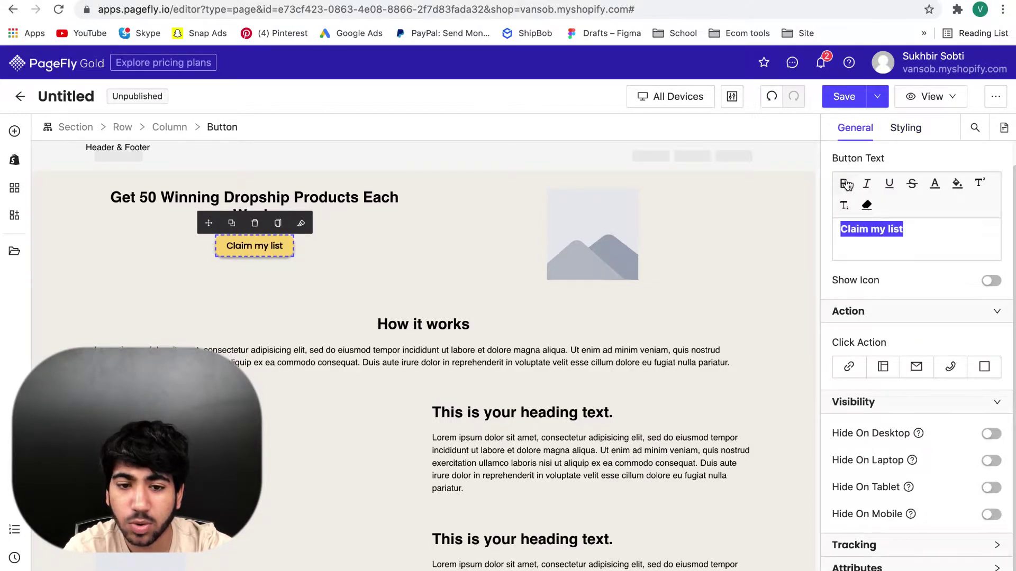
click(897, 132)
scroll(842, 318, down, 1)
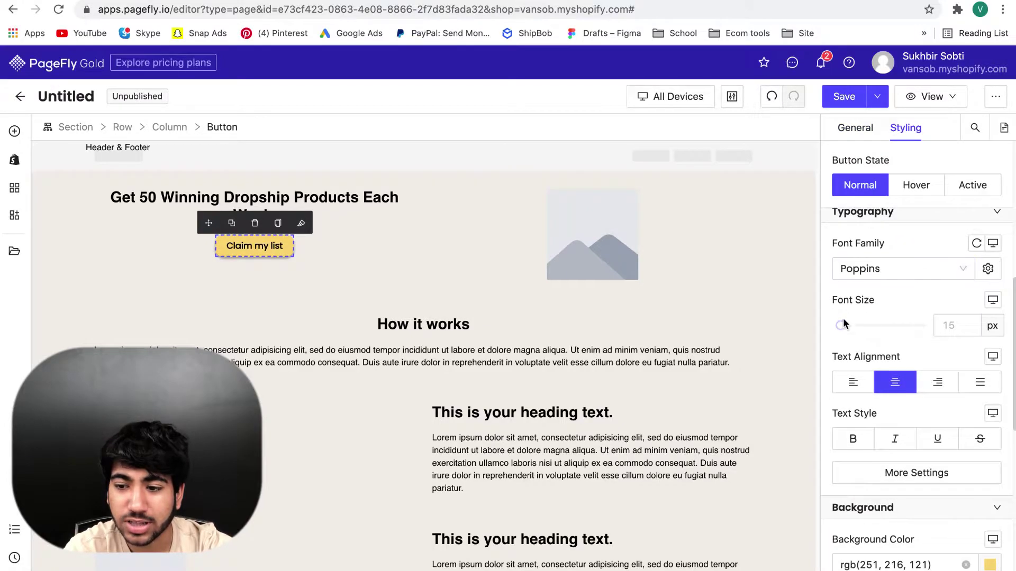
drag(842, 325, 847, 326)
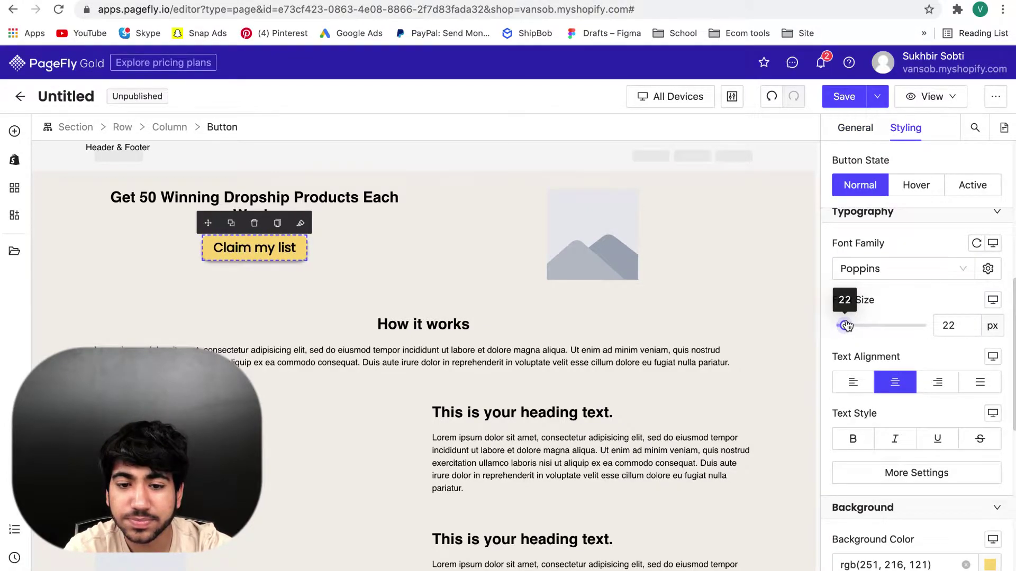
click(763, 325)
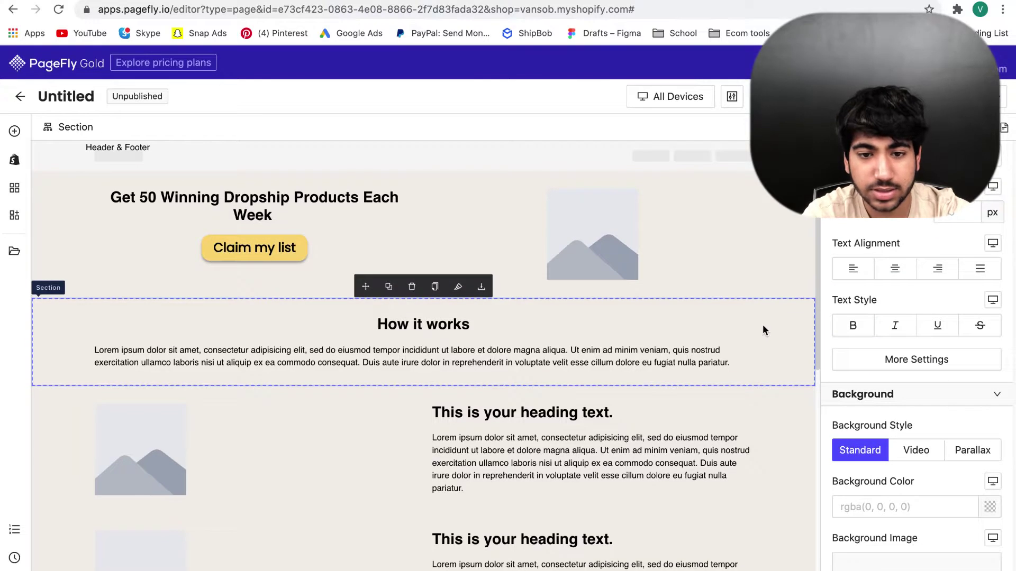
- Enlarge the page's top heading and change the heading beside the first image below to "Straight to your mail"
click(238, 208)
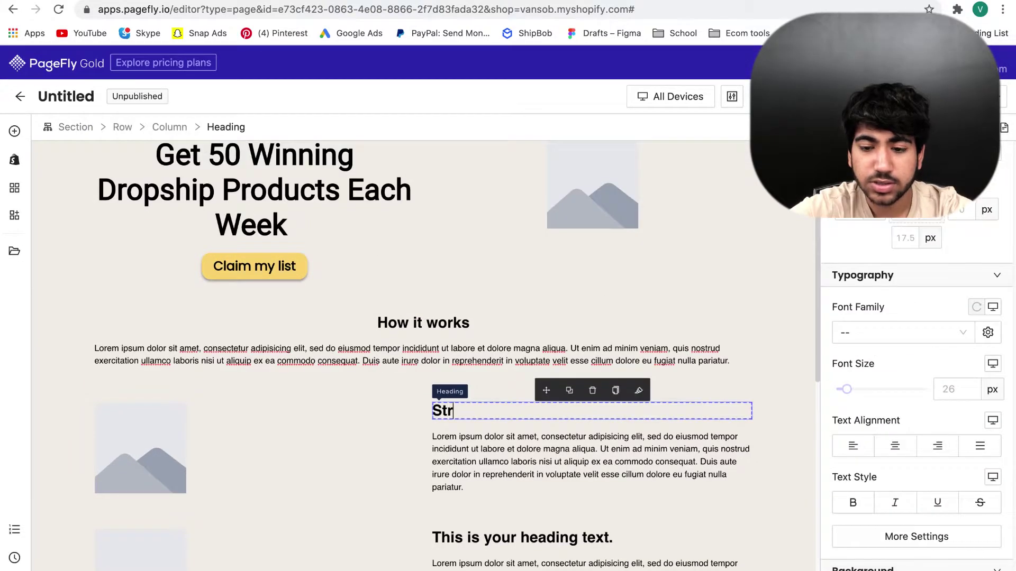
text(aigh)
key(BackSpace)
key(BackSpace)
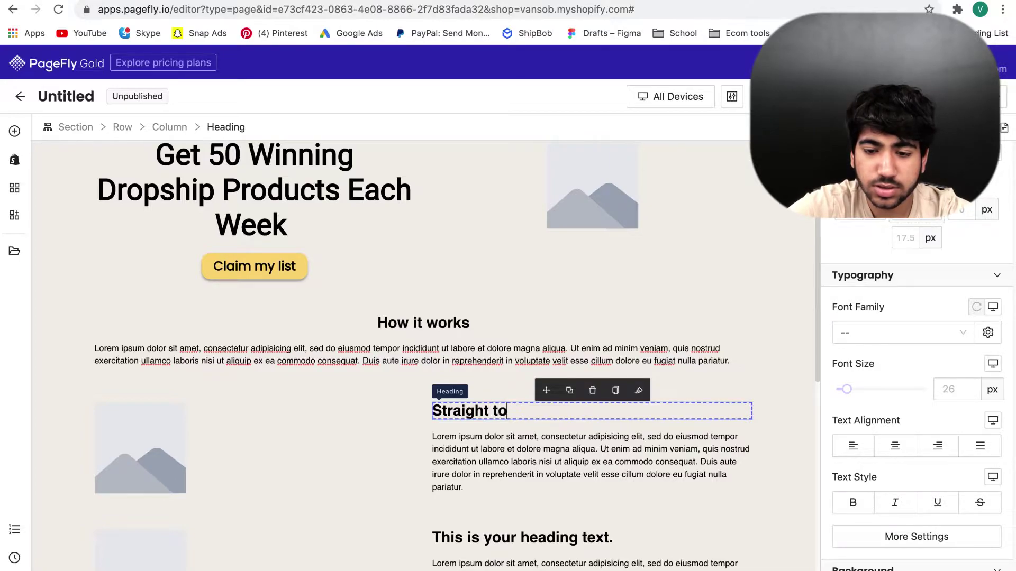
text(ght to your Mial)
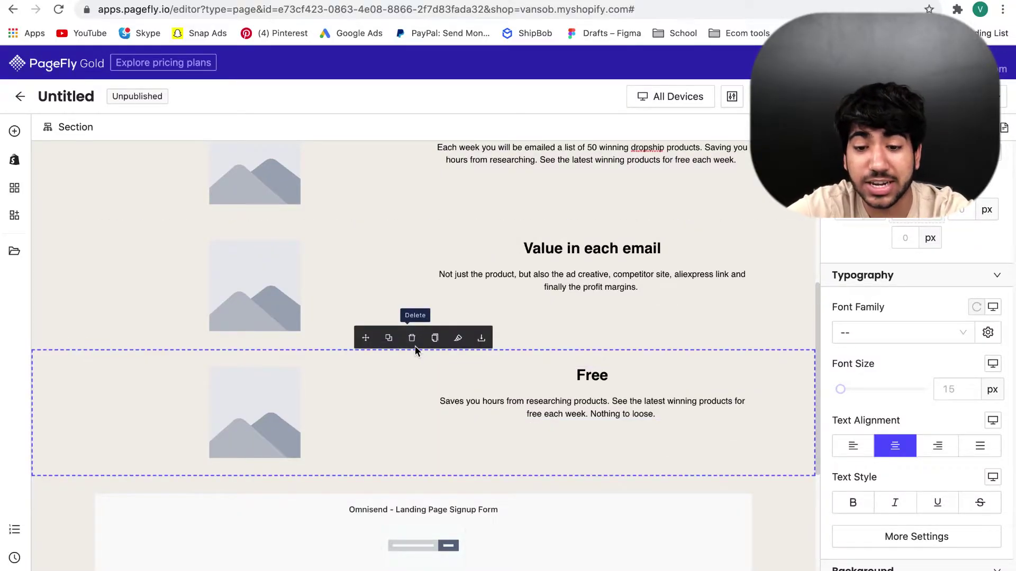
- Delete the "Free" section above the Omnisend signup form
click(413, 339)
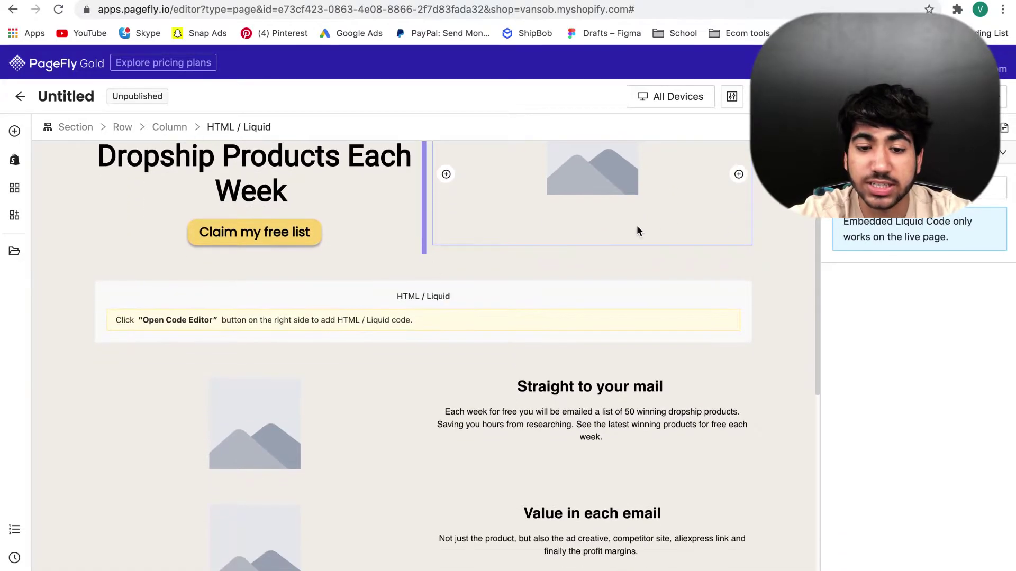
scroll(404, 374, down, 3)
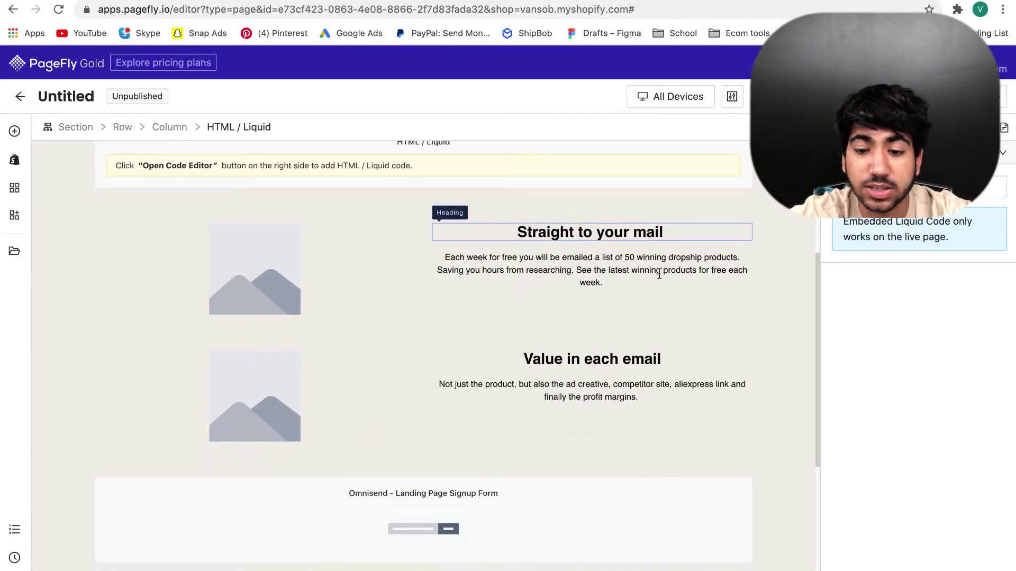
scroll(665, 412, down, 2)
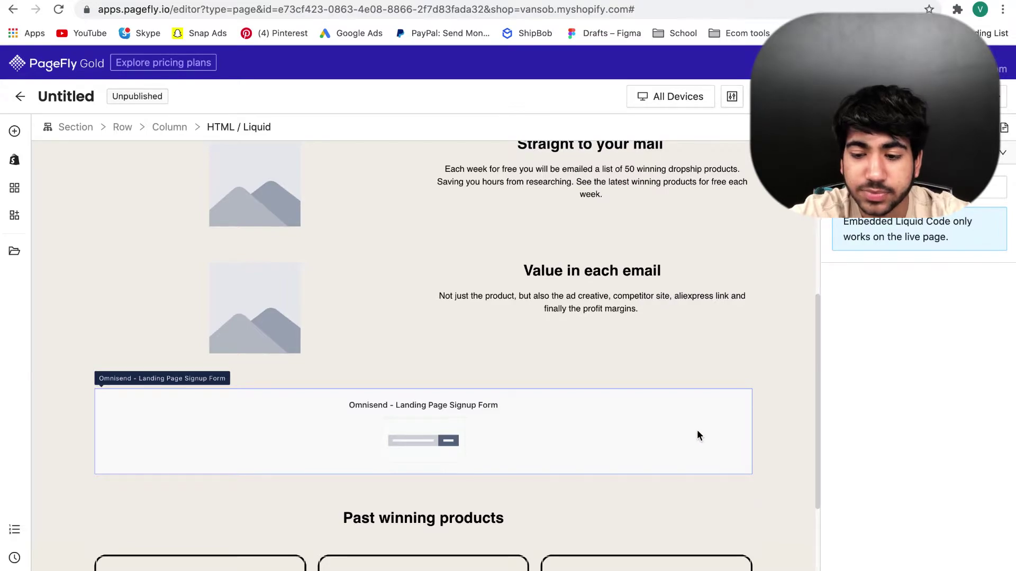
scroll(697, 435, down, 4)
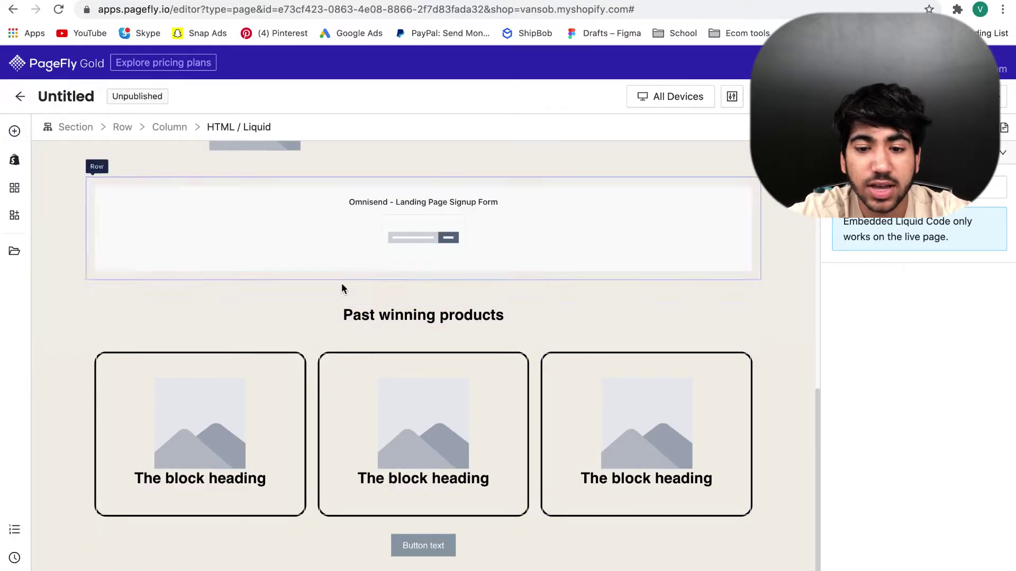
- Add a centred "What you'll see" heading between the signup form and "Past winning products", with an image element beneath it
click(22, 132)
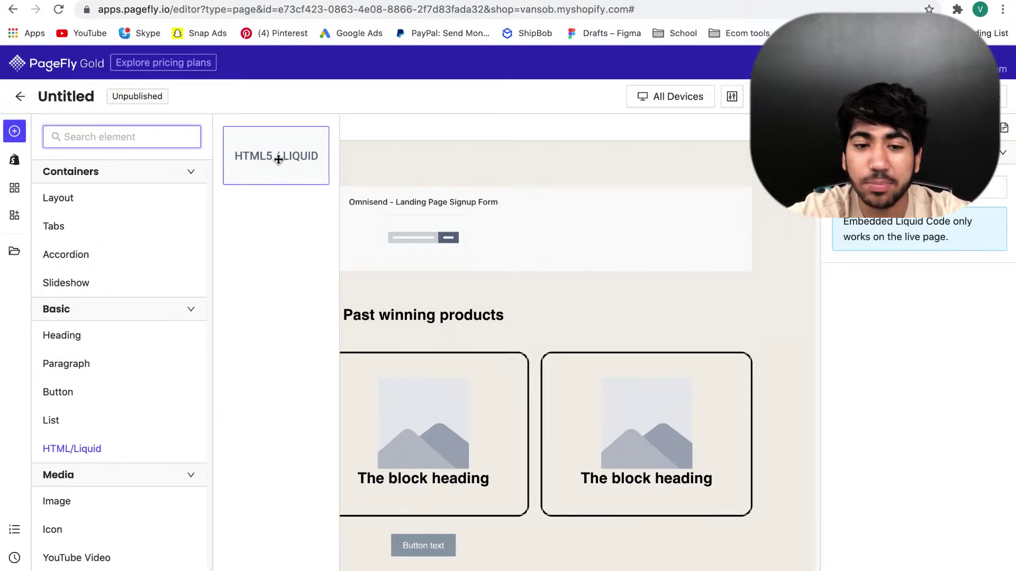
click(89, 343)
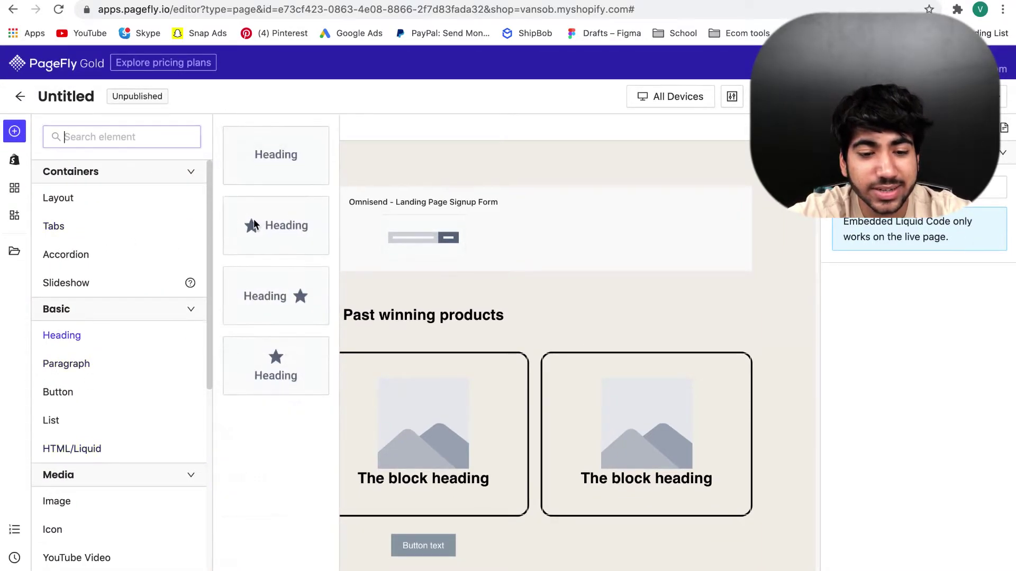
drag(308, 165, 433, 289)
text(What)
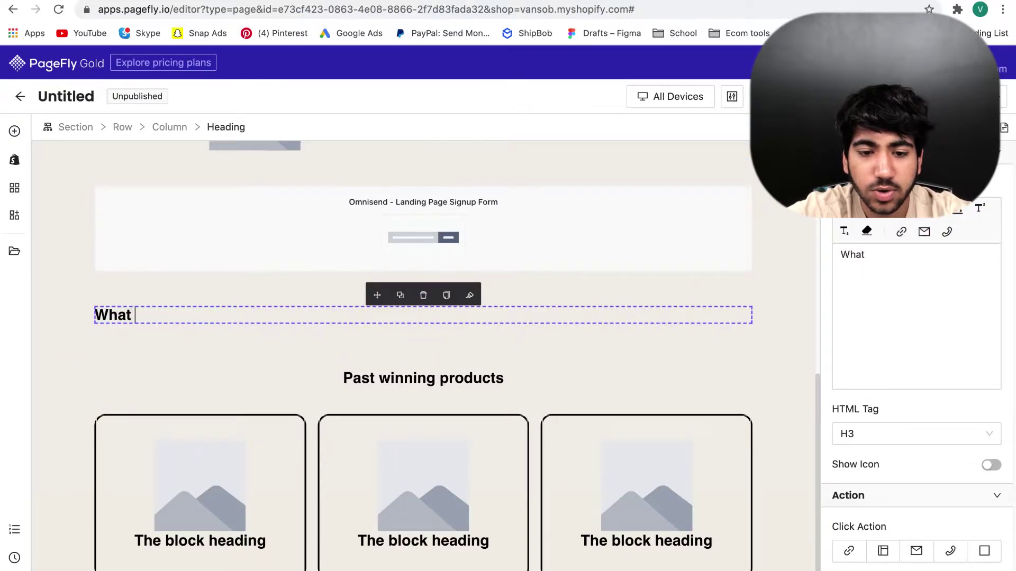
text( you'll see)
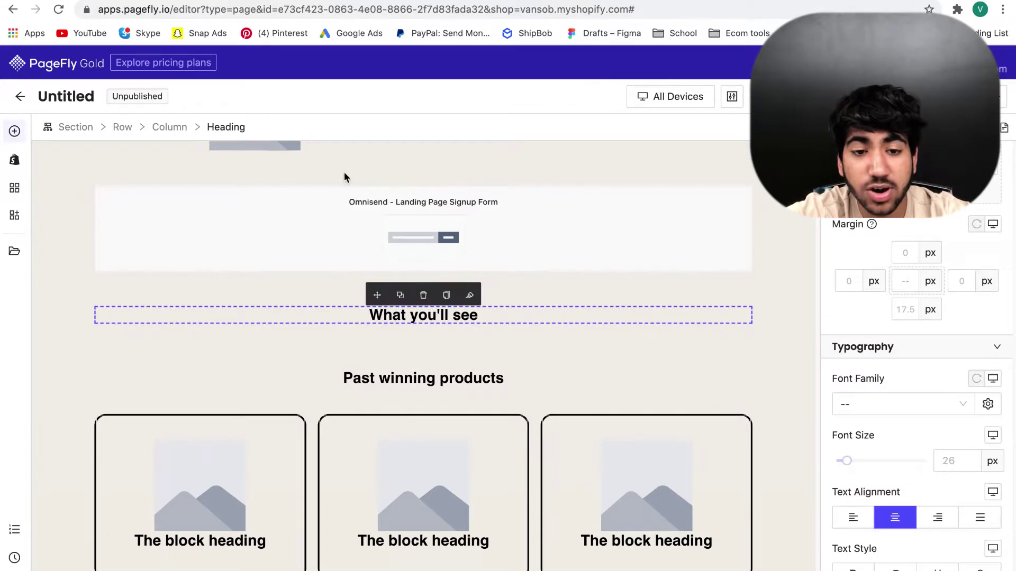
click(14, 131)
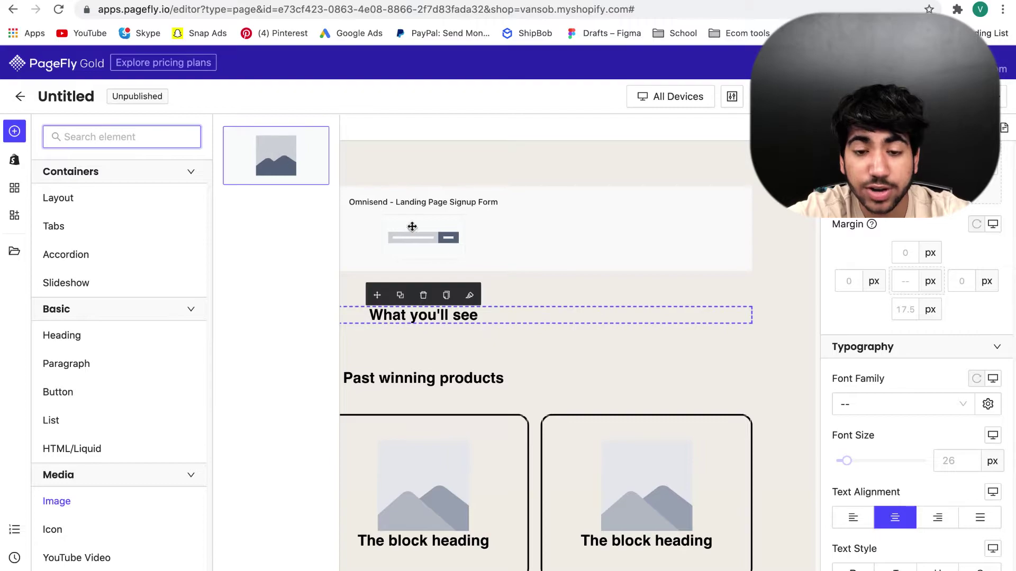
drag(446, 328, 428, 322)
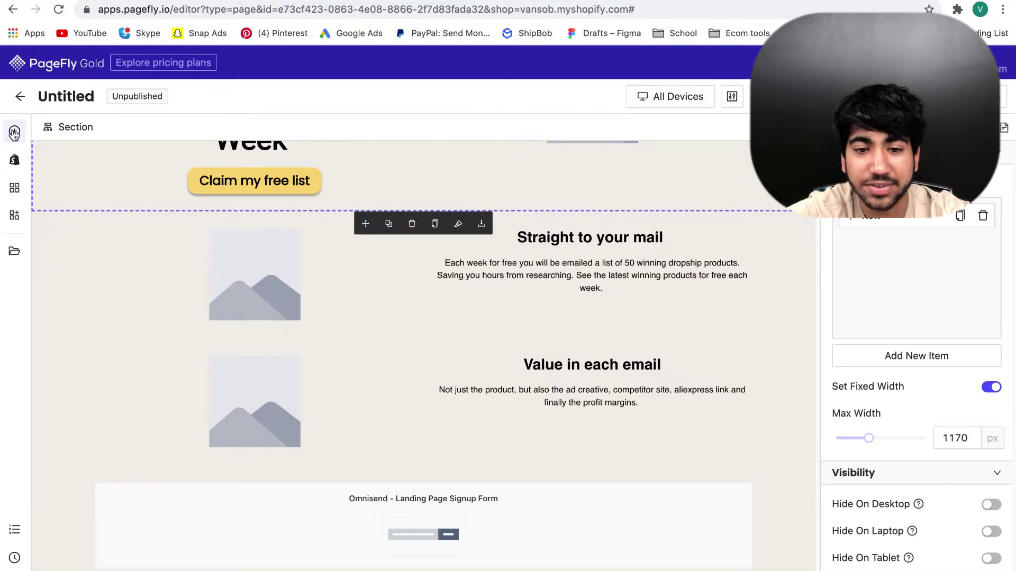
- Add a plain line divider beneath the top heading, claim button and image
click(15, 132)
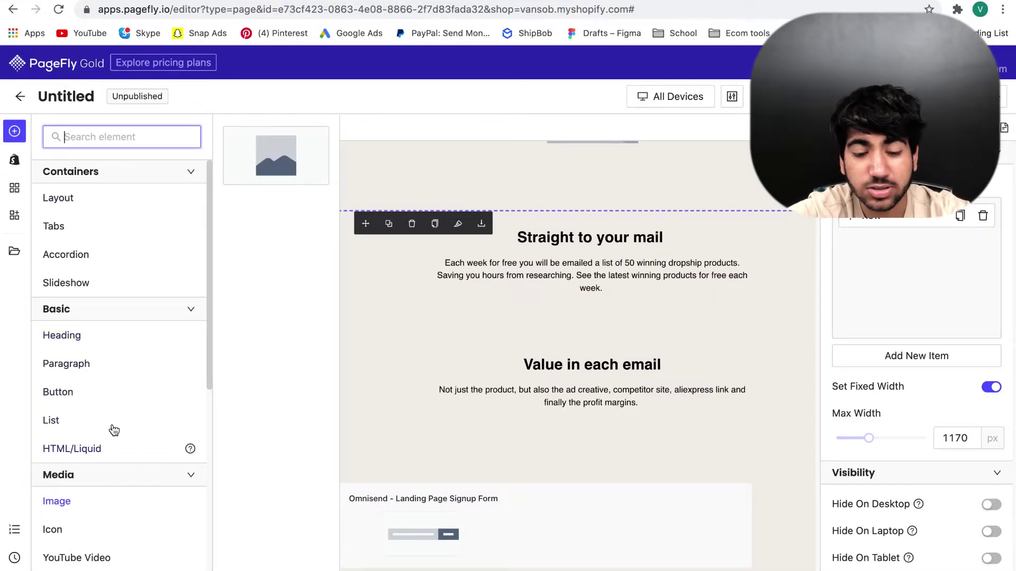
scroll(114, 254, down, 4)
scroll(109, 260, up, 4)
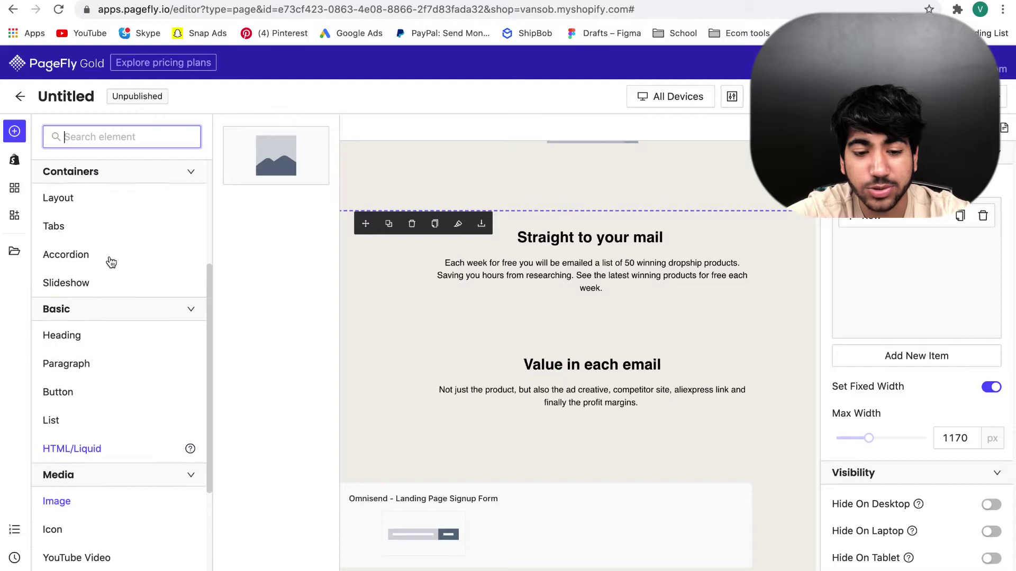
scroll(109, 263, down, 6)
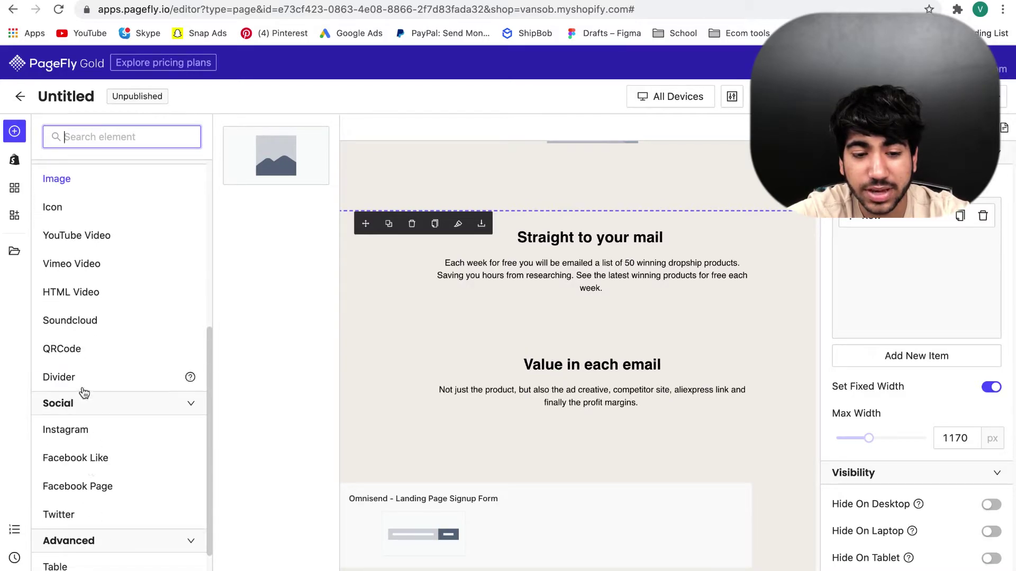
mouse_move(82, 380)
scroll(276, 238, down, 3)
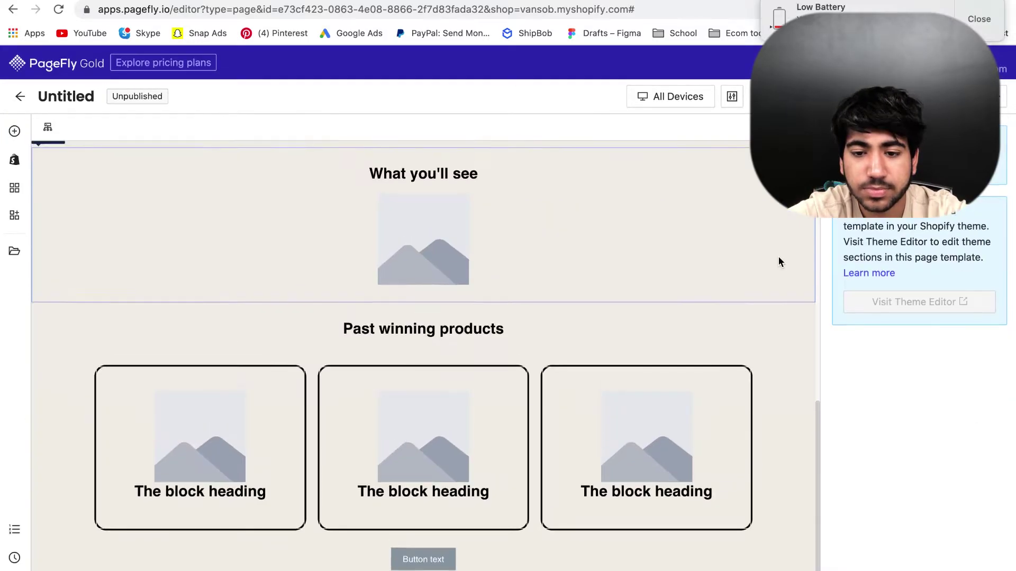
scroll(779, 259, up, 2)
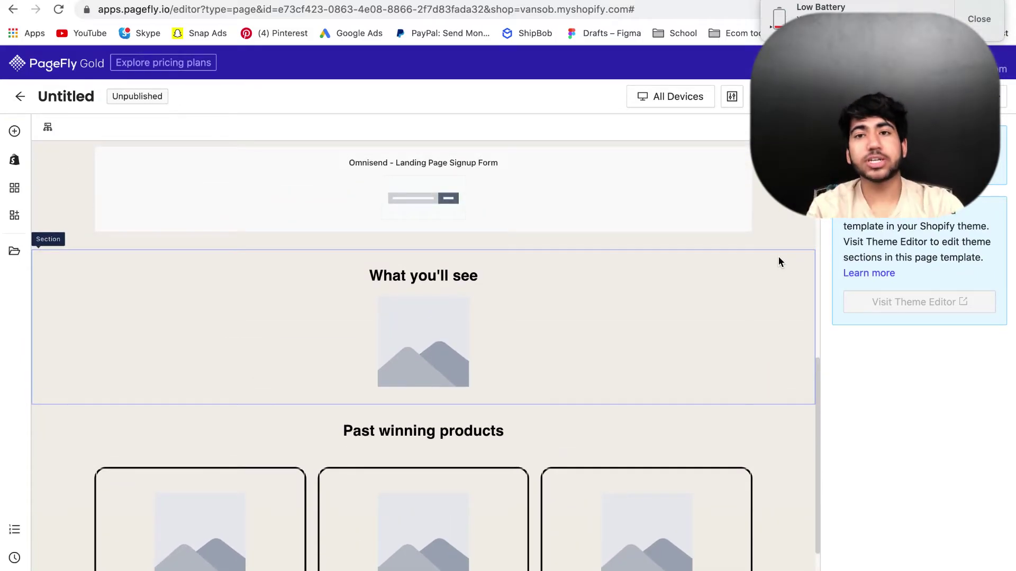
- Check the page layout in the mobile device view and return to the all-devices view
scroll(778, 262, up, 10)
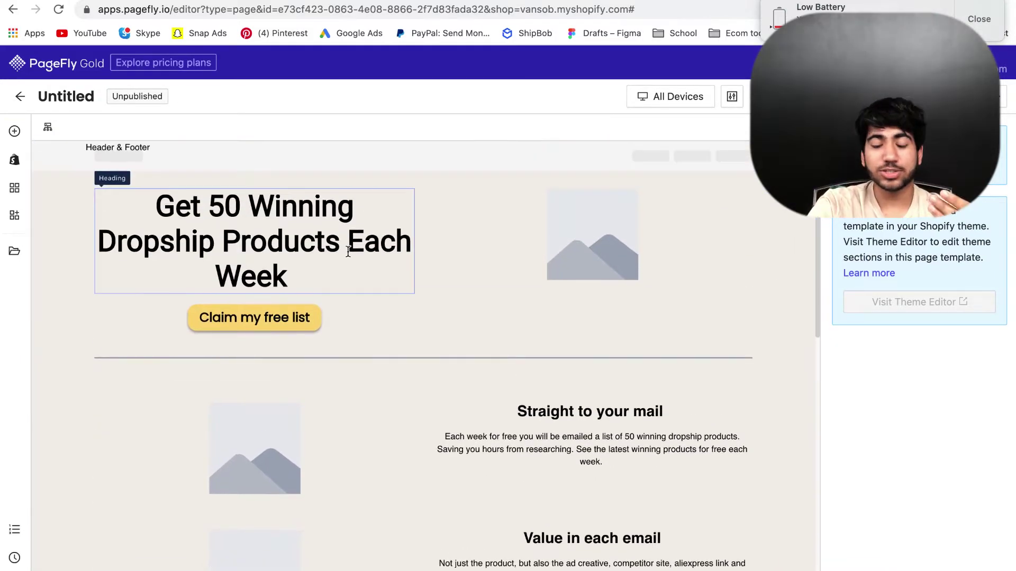
scroll(633, 248, down, 4)
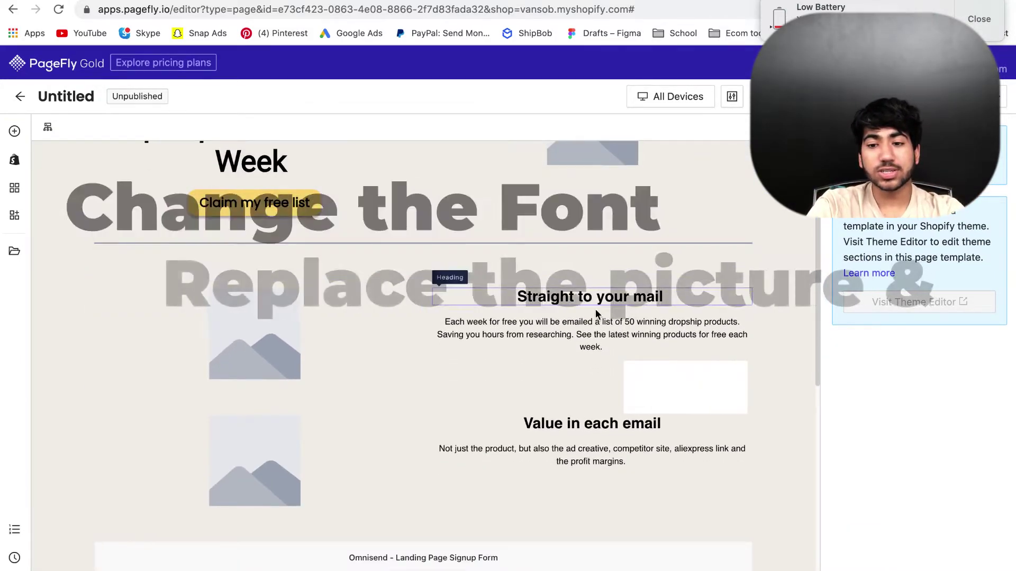
click(677, 97)
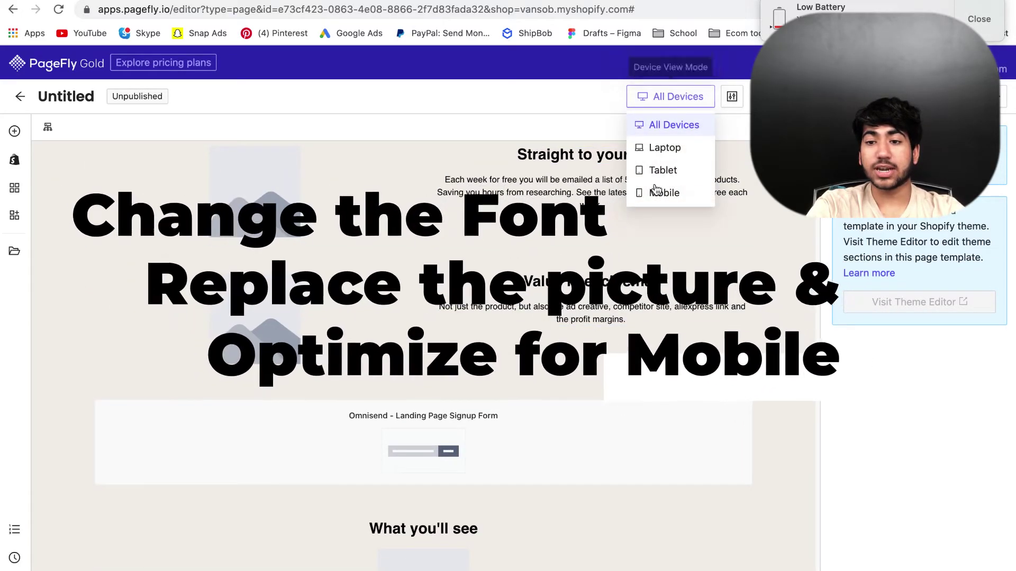
click(656, 191)
scroll(480, 271, up, 5)
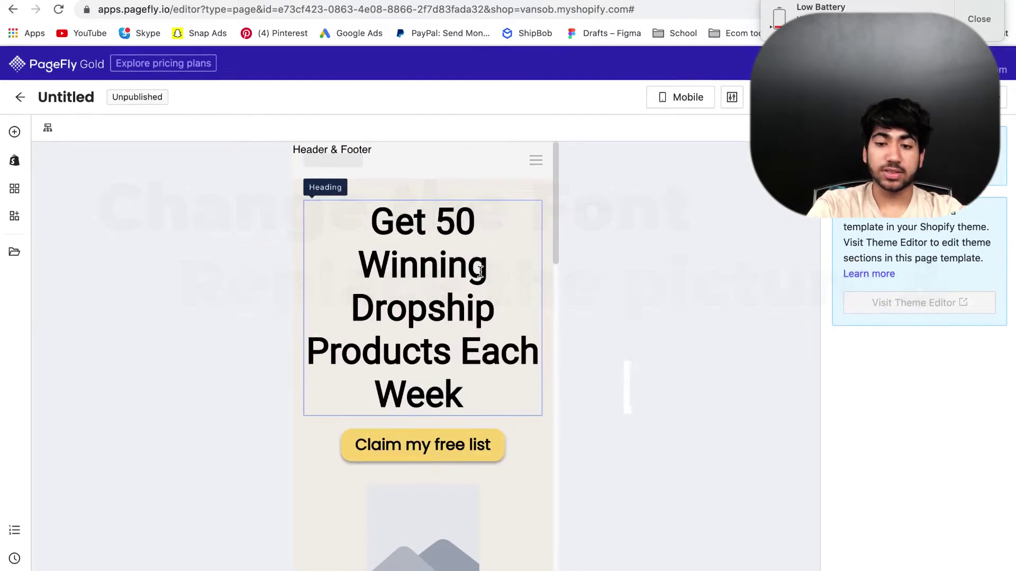
click(479, 271)
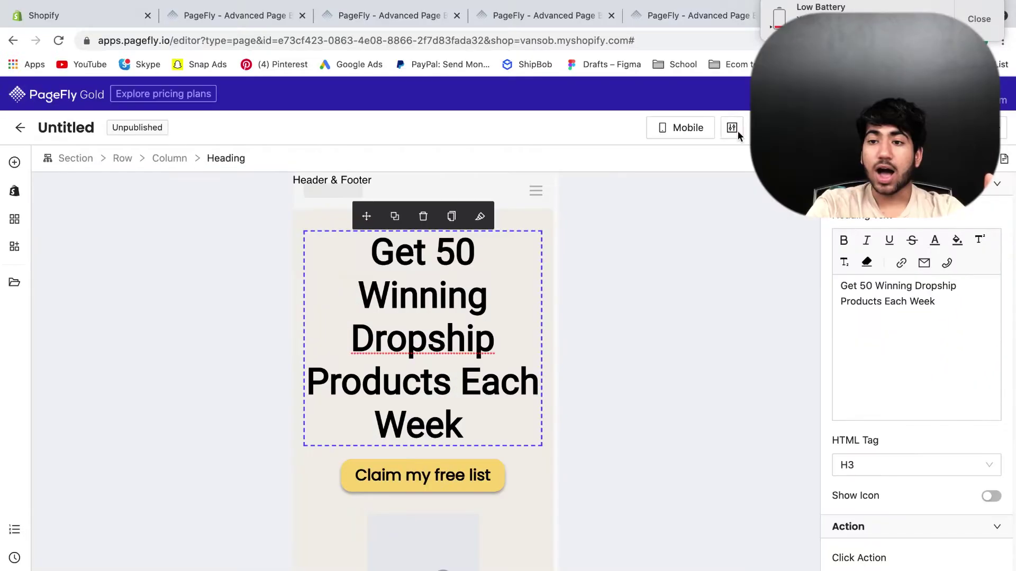
click(700, 94)
click(685, 125)
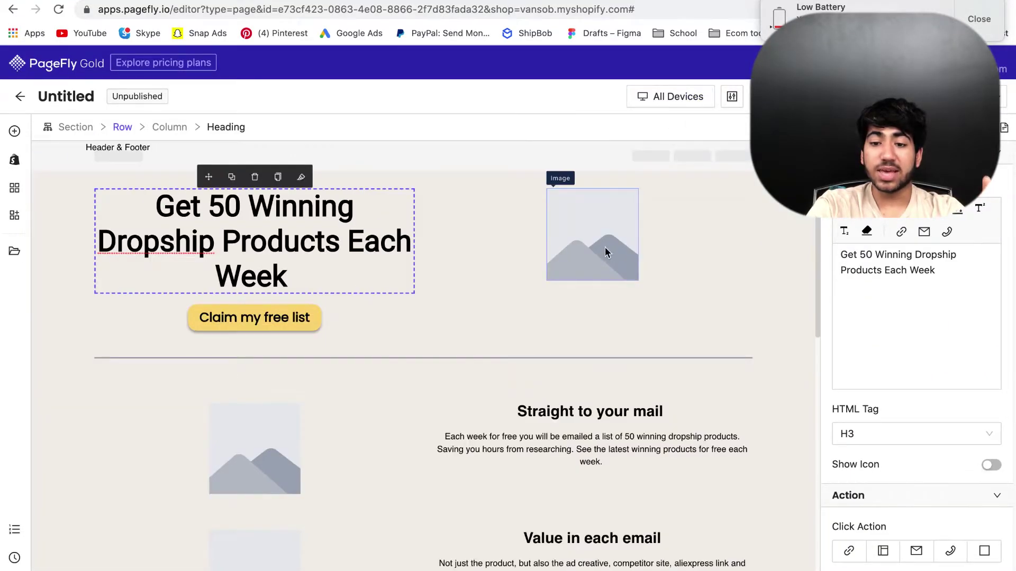
scroll(604, 248, down, 2)
scroll(363, 312, down, 5)
scroll(363, 312, up, 6)
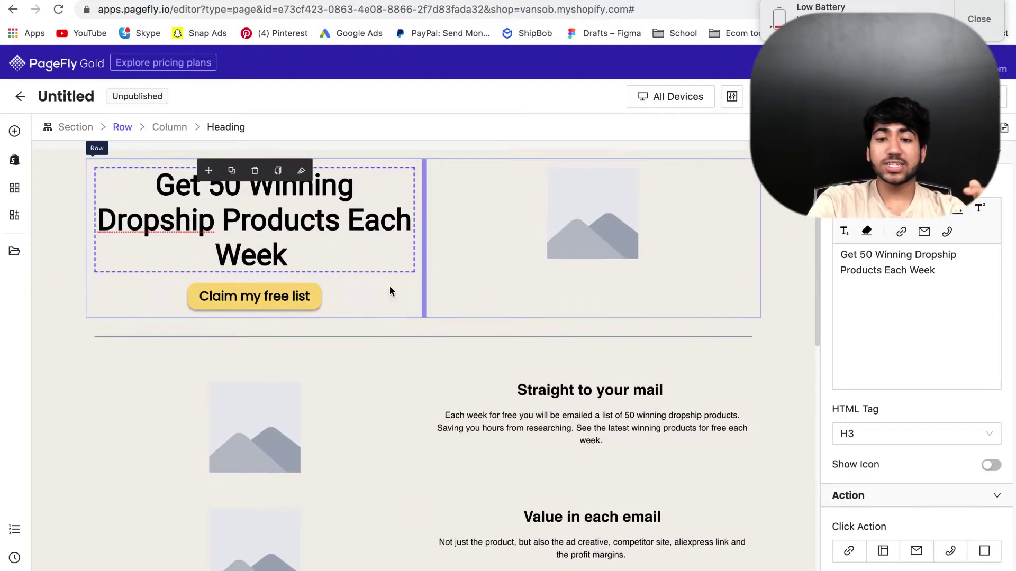
click(770, 286)
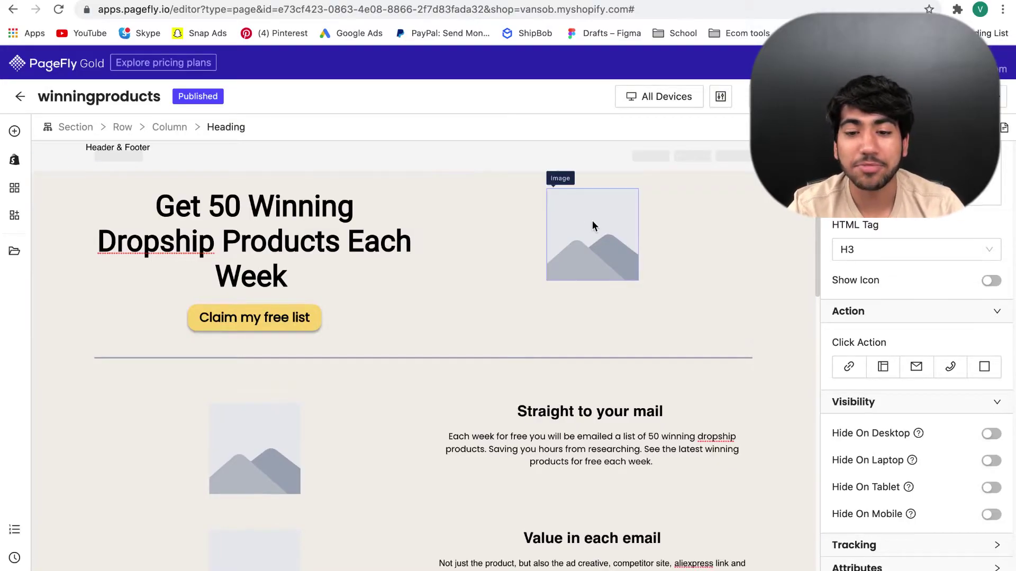
- Select the Omnisend signup form and highlight its landing page link in the form's settings
scroll(591, 227, down, 8)
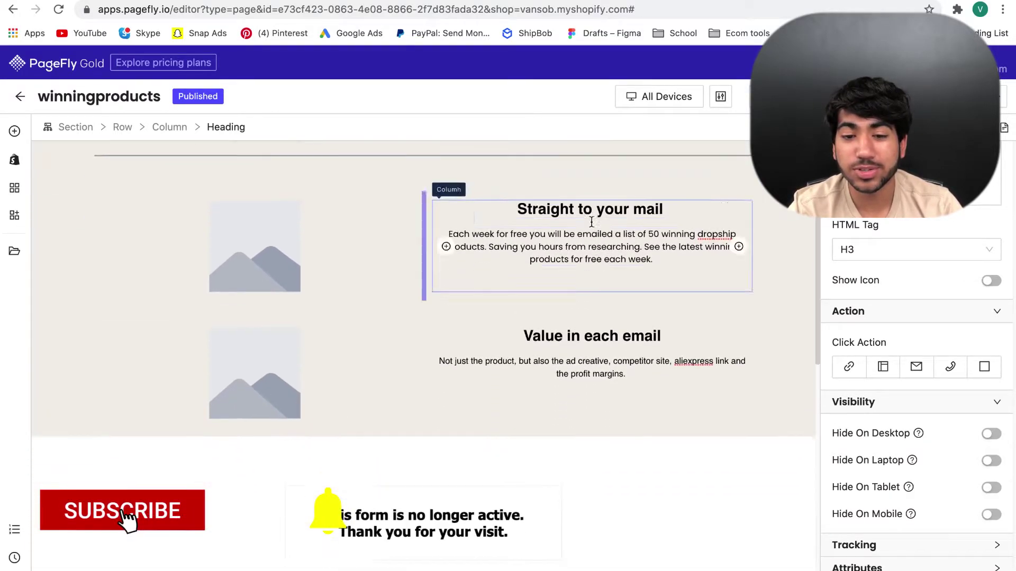
scroll(516, 325, down, 3)
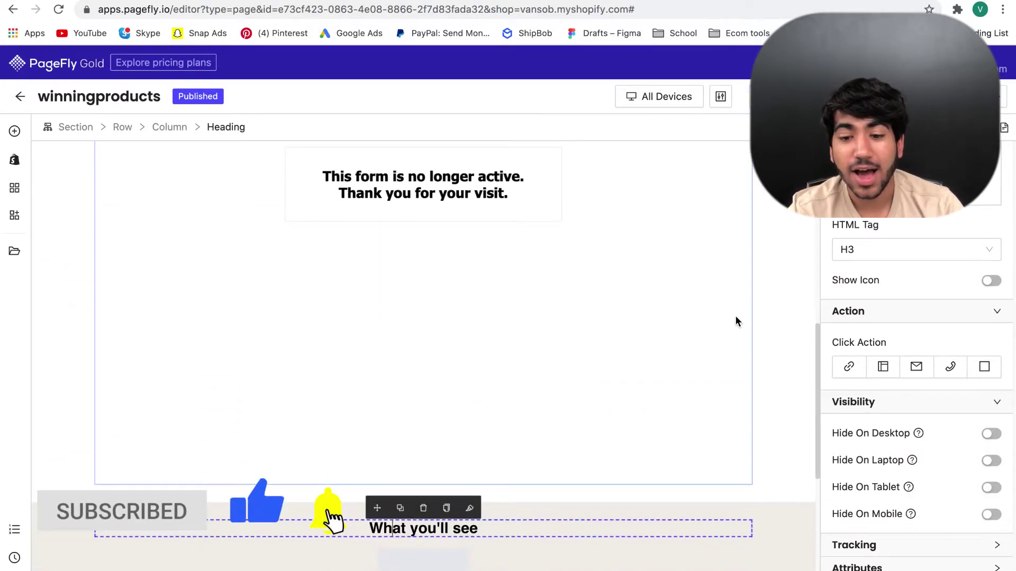
click(761, 325)
click(599, 315)
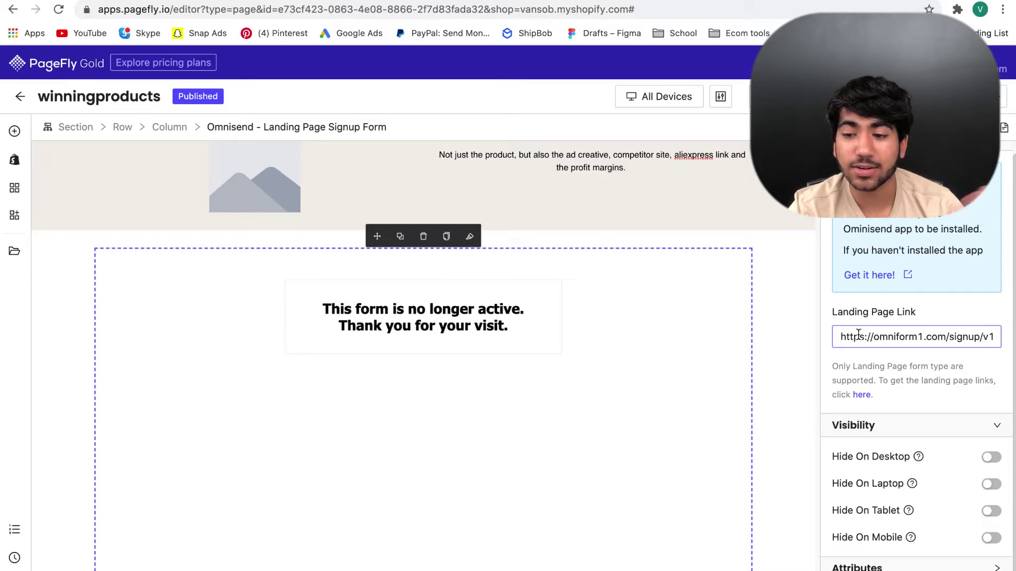
triple_click(884, 336)
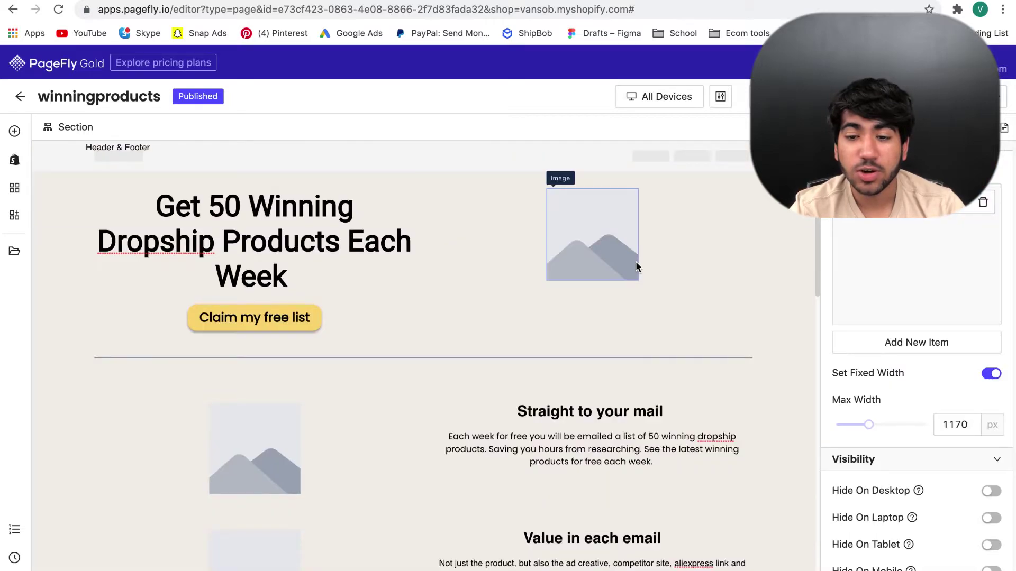
- Replace the image placeholder beside the page's main heading with the "15mb" image of a hand holding a phone with coins
click(636, 262)
click(925, 239)
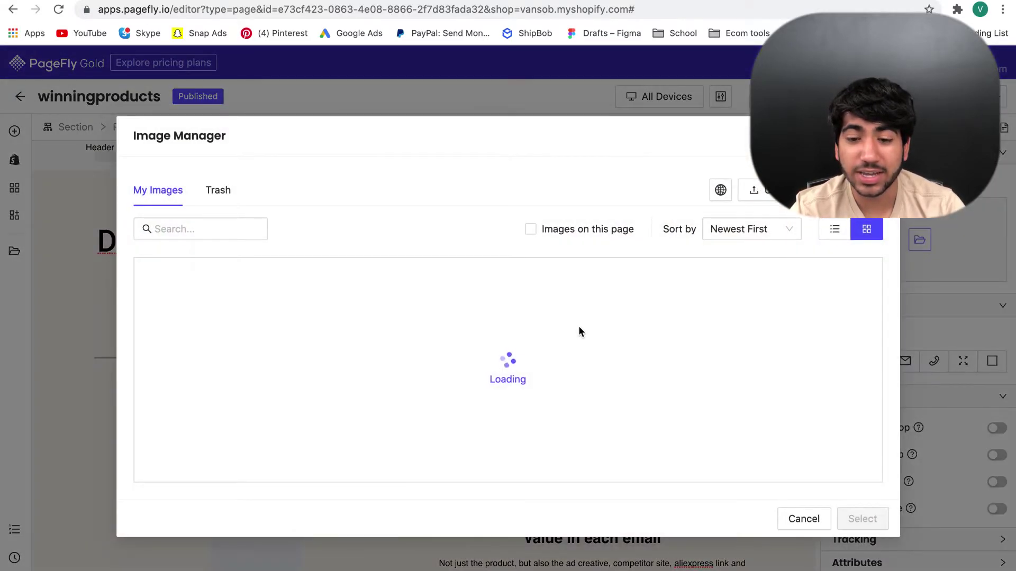
scroll(380, 455, down, 2)
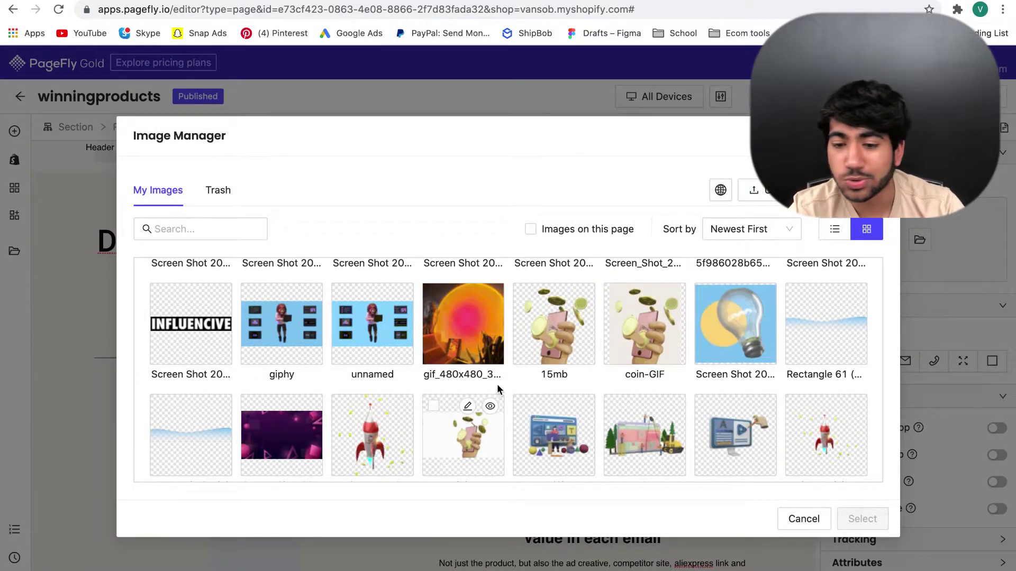
click(554, 323)
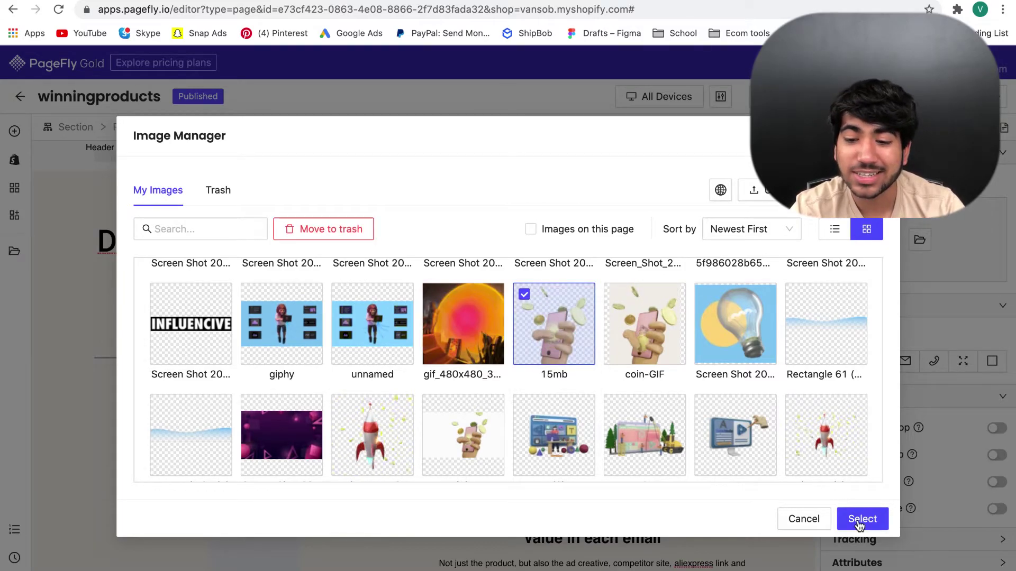
click(858, 521)
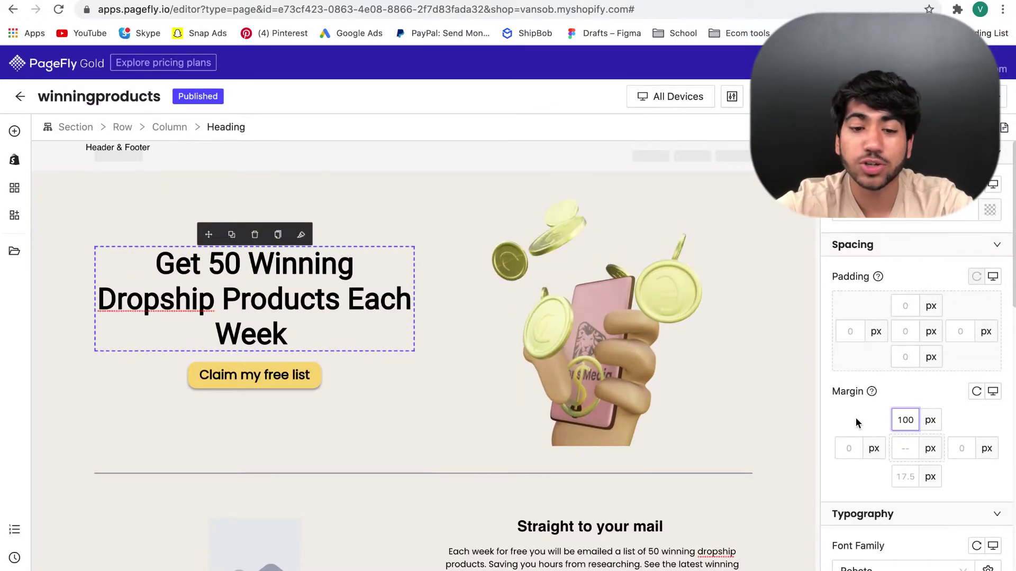
- Replace the image placeholder beside "Straight to your mail" with the purple envelope picture from the stored images
click(767, 398)
scroll(566, 344, down, 3)
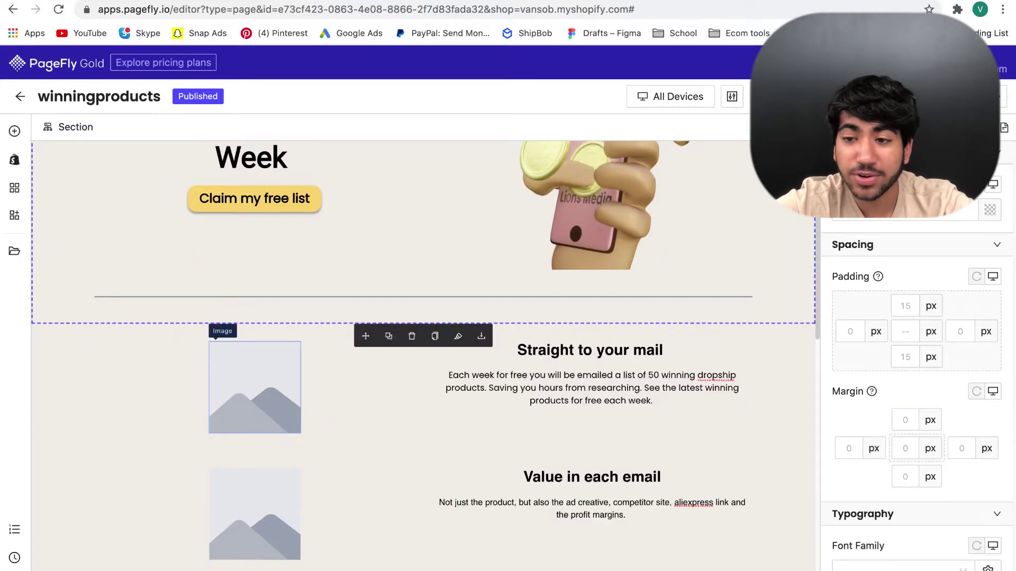
click(284, 409)
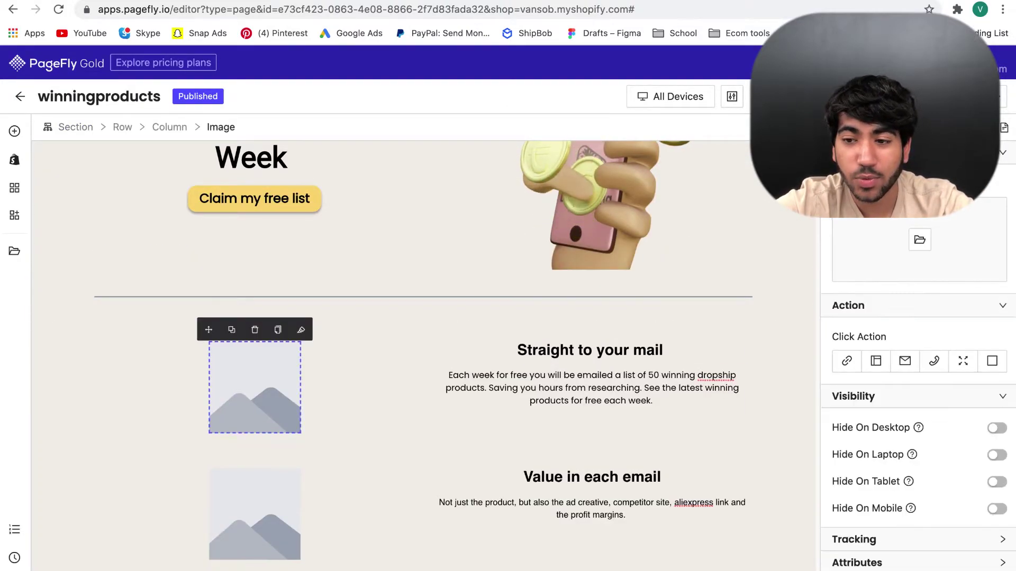
click(920, 239)
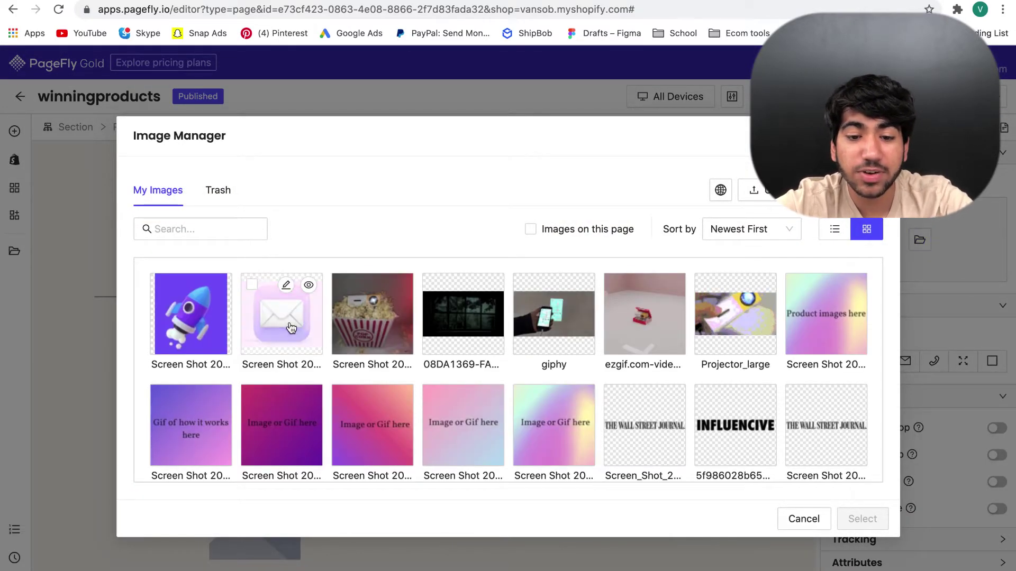
click(290, 329)
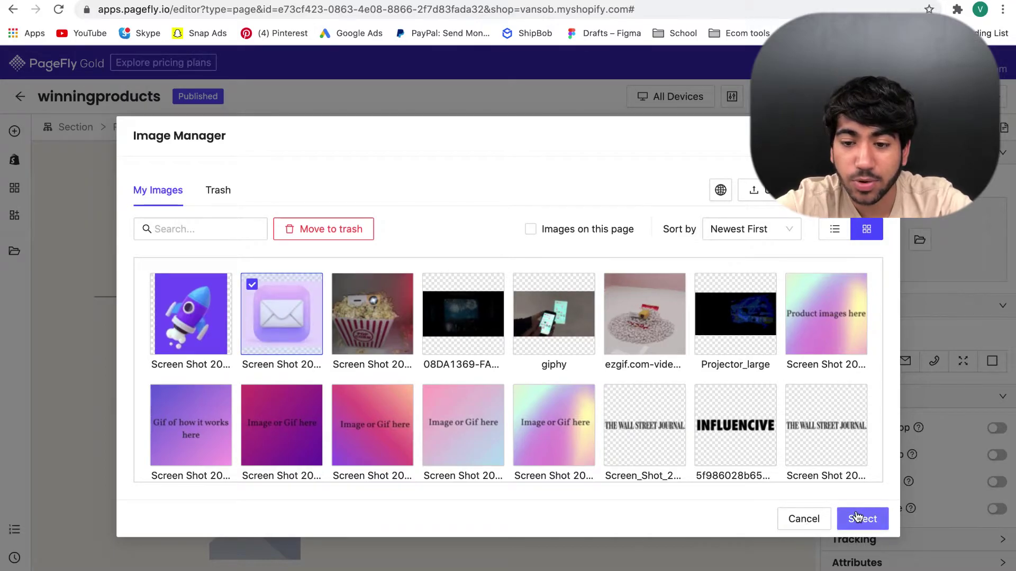
click(857, 517)
- Replace the image placeholder beside "Value in each email" with the rocket picture and set its width to 171 px
click(255, 516)
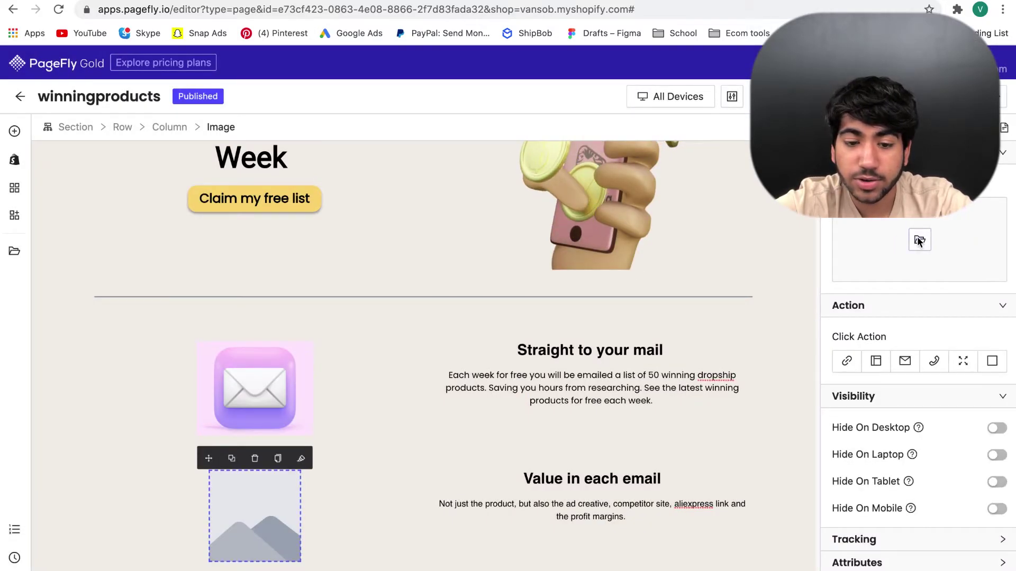
click(919, 240)
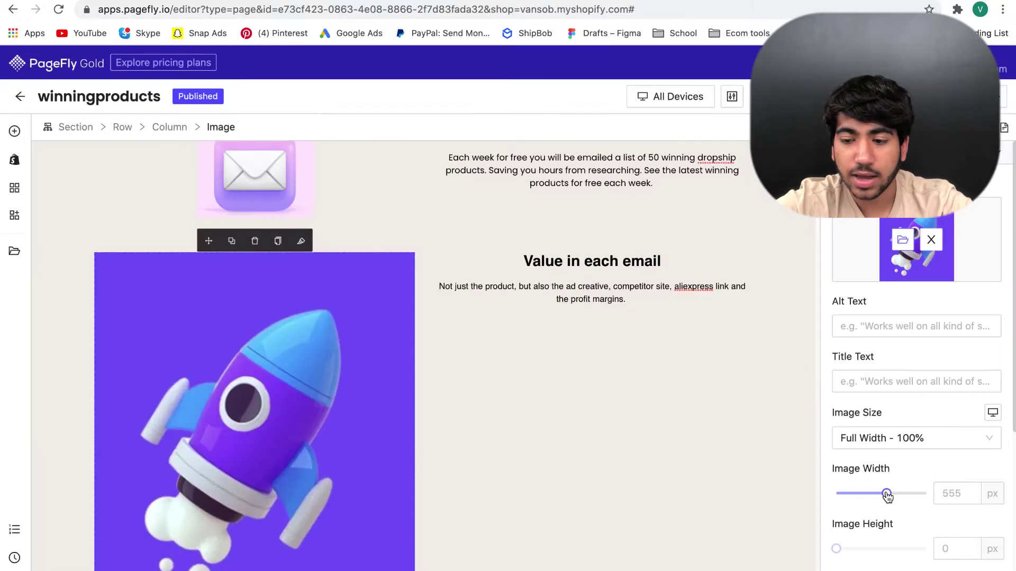
drag(884, 493, 851, 493)
scroll(752, 426, up, 1)
scroll(752, 424, up, 1)
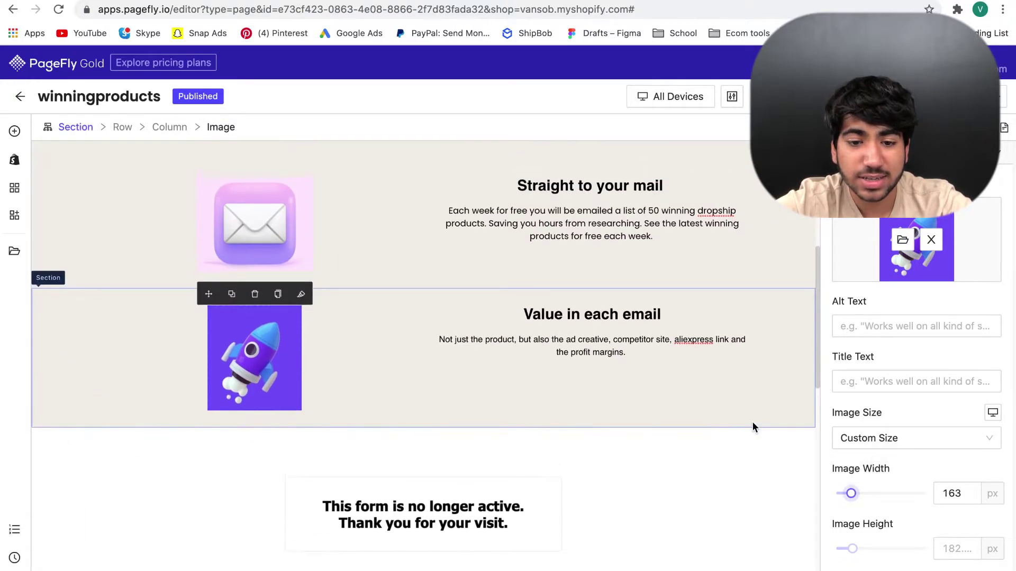
click(799, 393)
scroll(768, 335, up, 3)
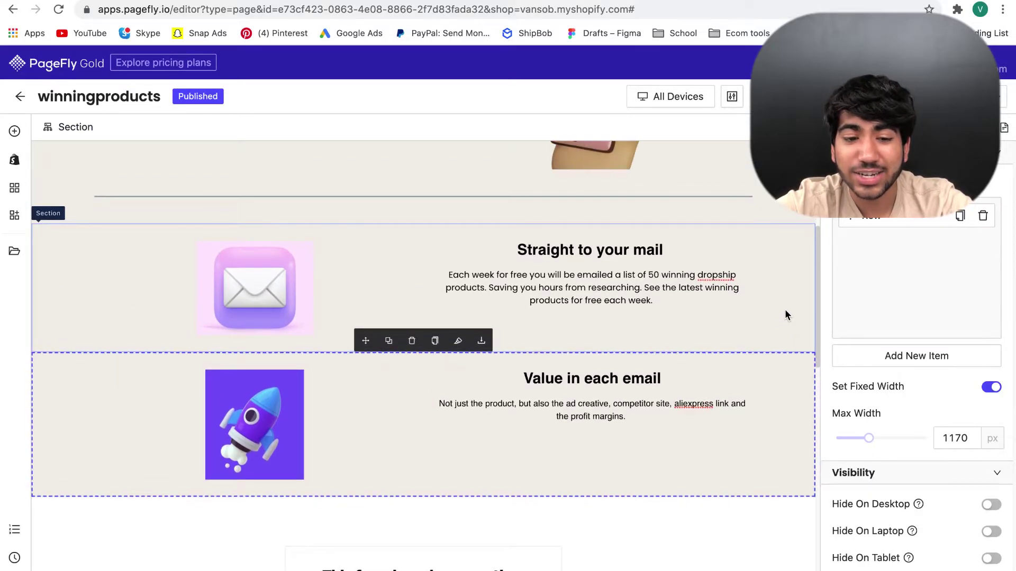
click(785, 315)
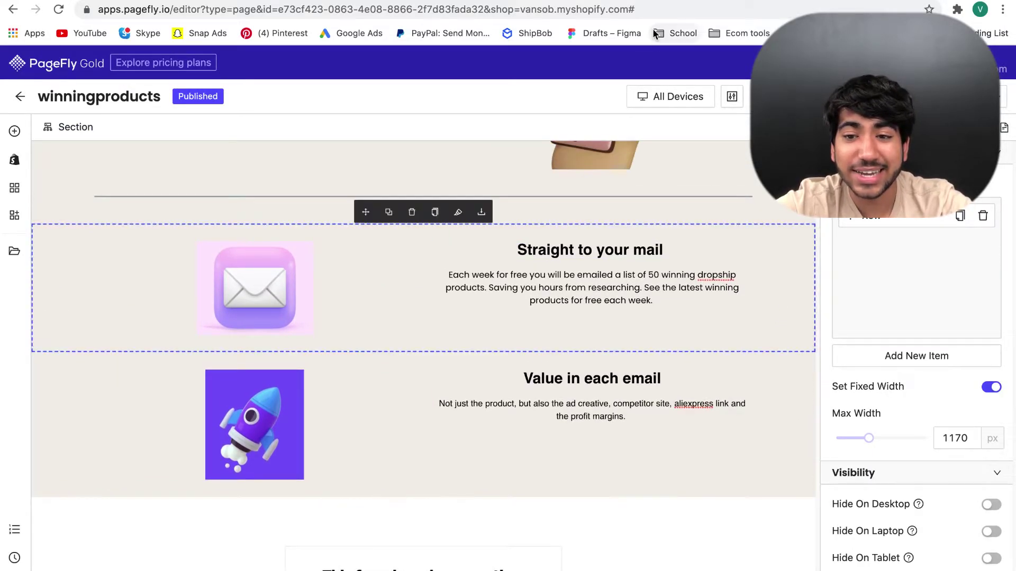
- Copy the envelope image's background color and apply #FEEAFD as the background of the "Straight to your mail" section
click(623, 1)
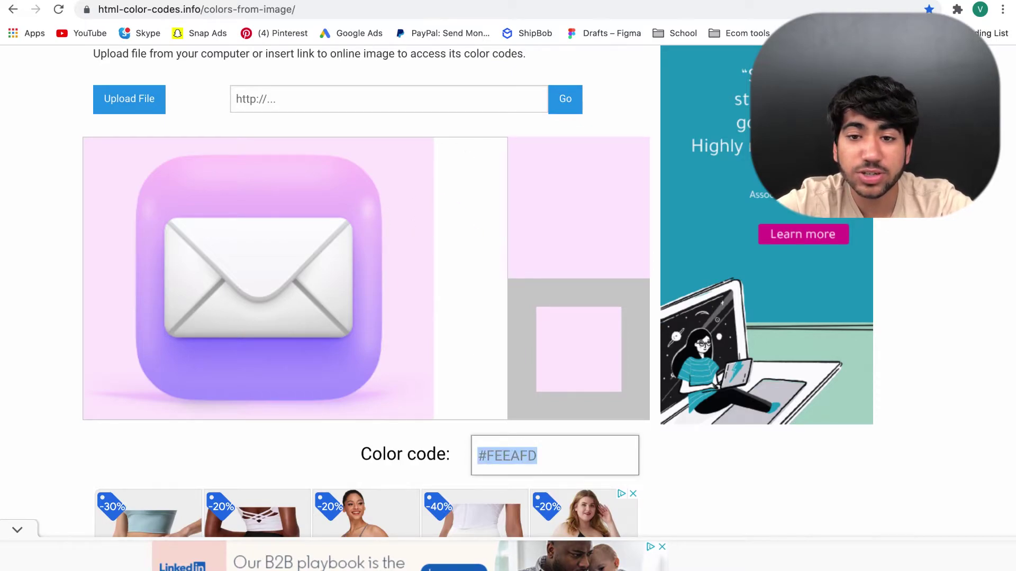
key(ctrl+shift+Tab)
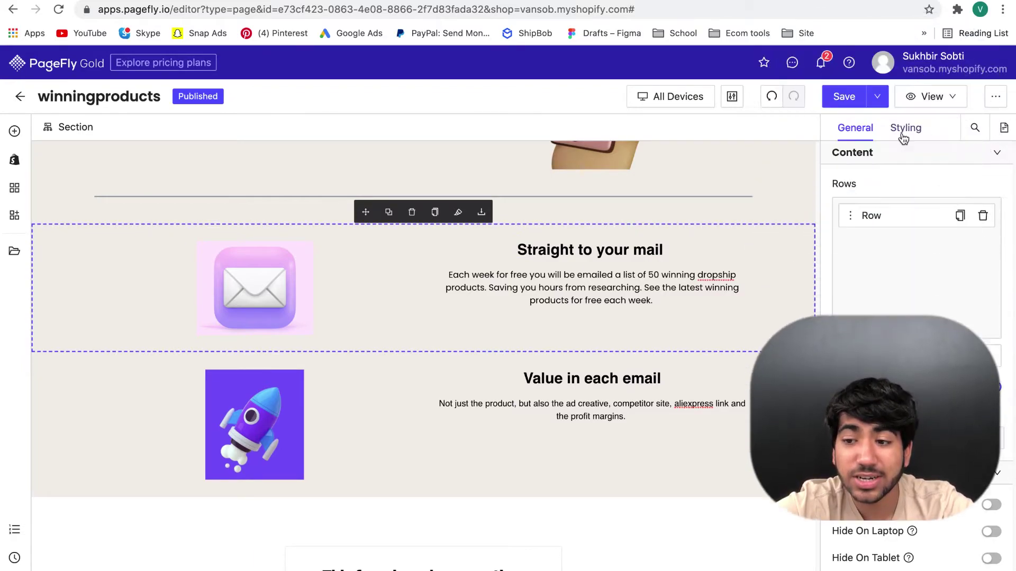
click(906, 129)
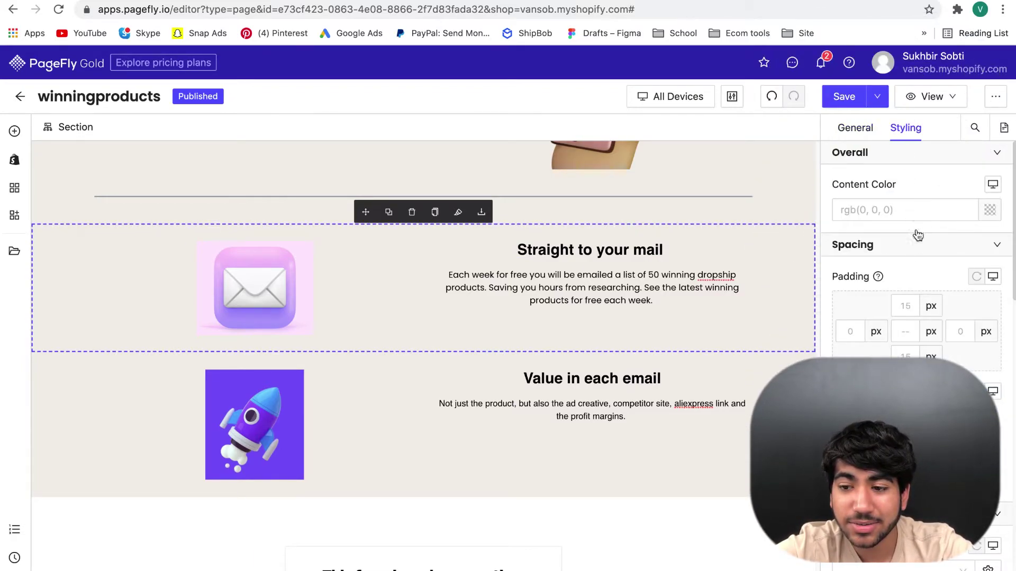
scroll(918, 235, down, 10)
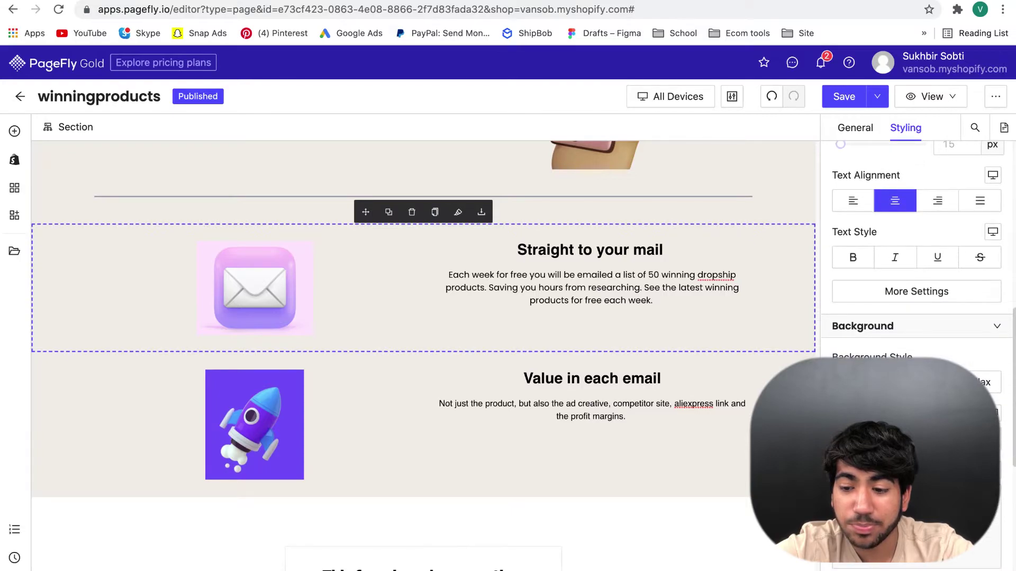
click(905, 439)
double_click(694, 475)
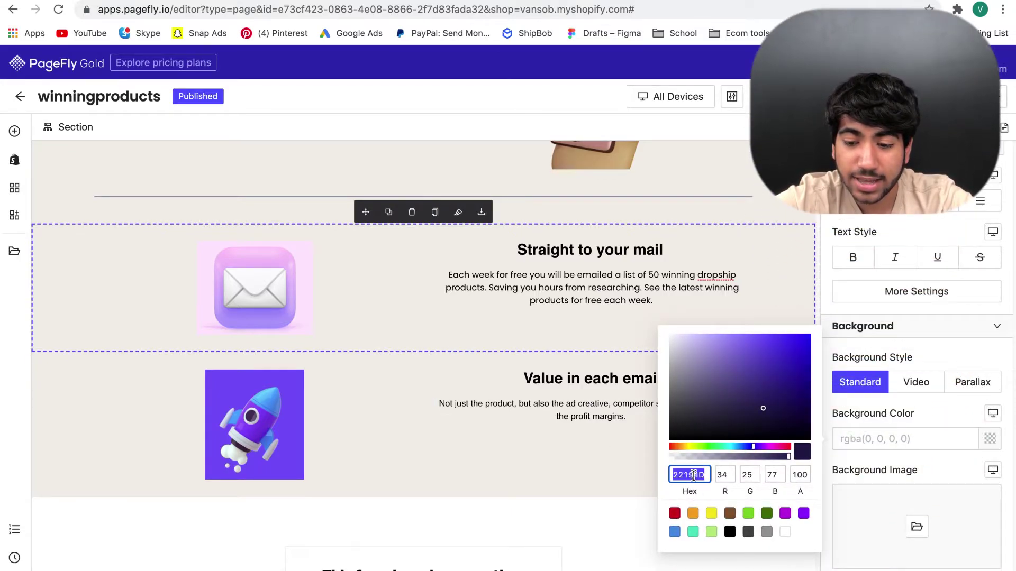
key(ctrl+v)
scroll(710, 279, down, 2)
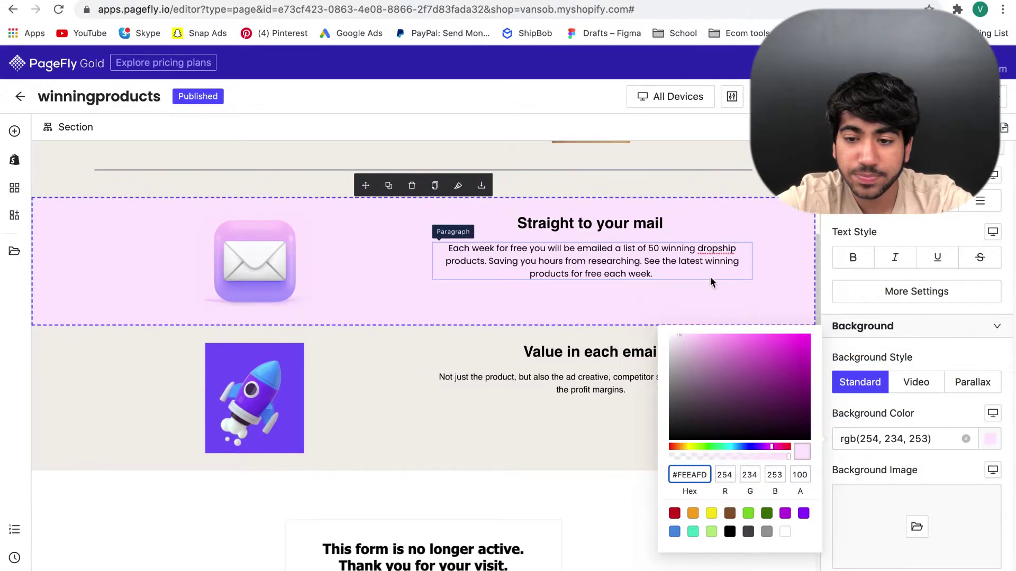
- Copy the rocket image's background color and apply #7B55FE as the background of the "Value in each email" section
click(705, 92)
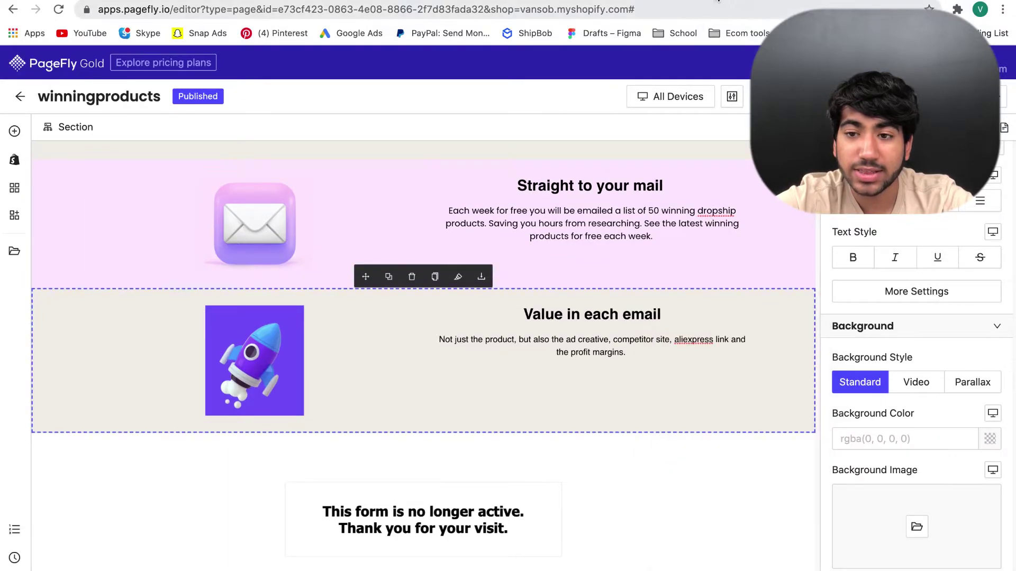
click(730, 0)
click(529, 462)
key(ctrl+c)
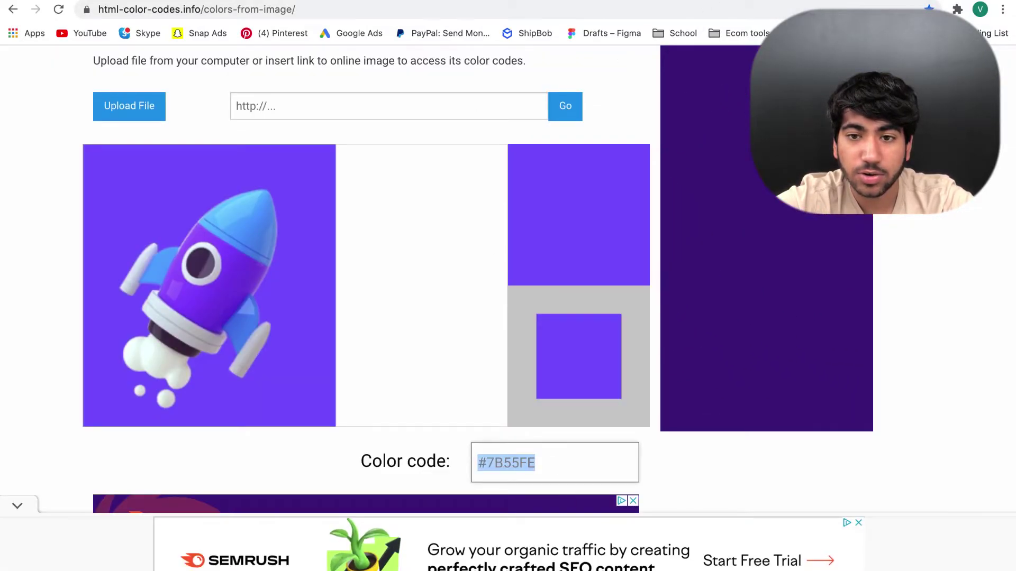
key(ctrl+shift+Tab)
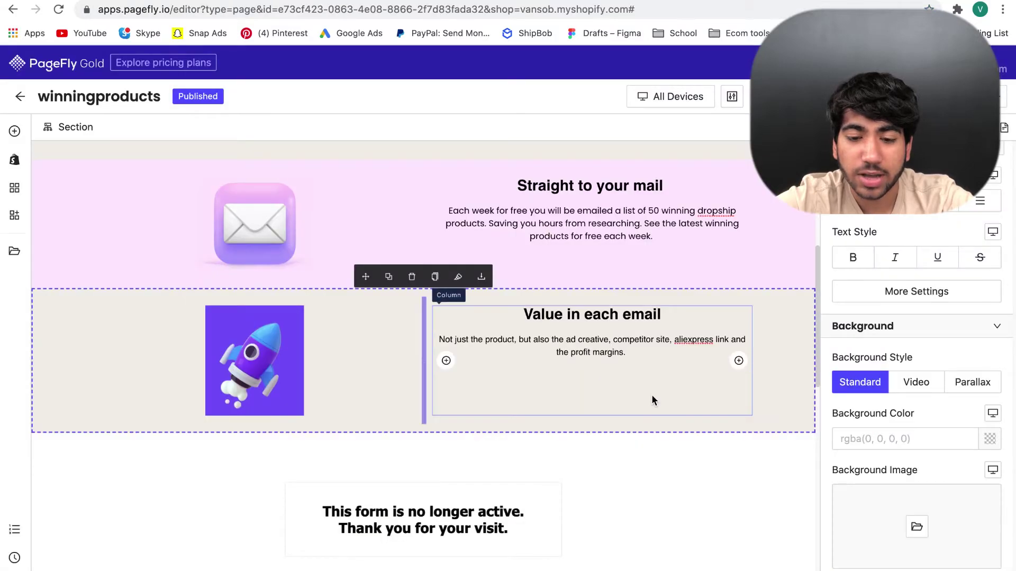
click(989, 439)
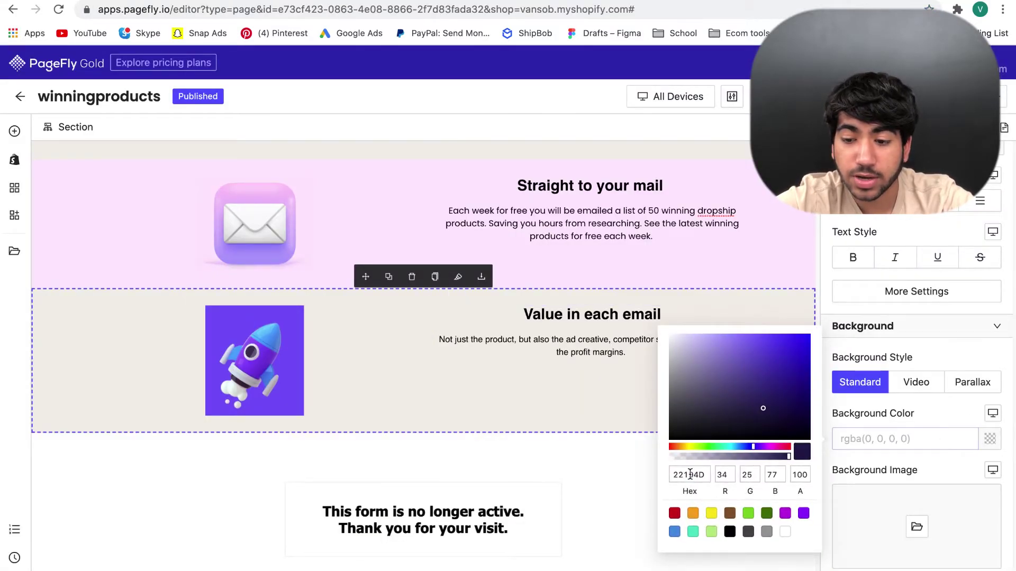
key(ctrl+v)
click(628, 474)
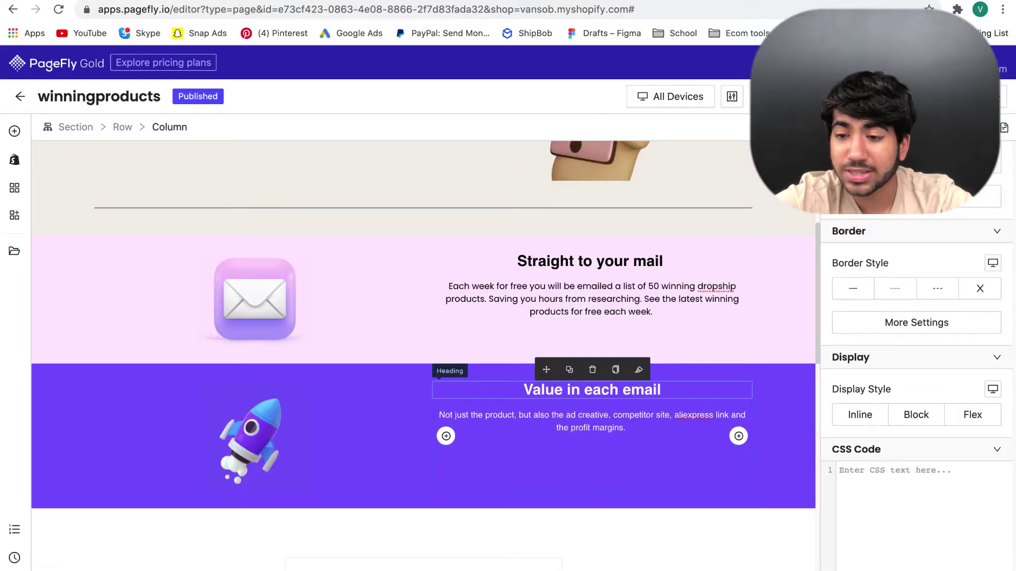
- Set the top margin to 50 px for the "Value in each email" heading and 20 px for the "Straight to your mail" heading
click(593, 390)
scroll(916, 381, up, 8)
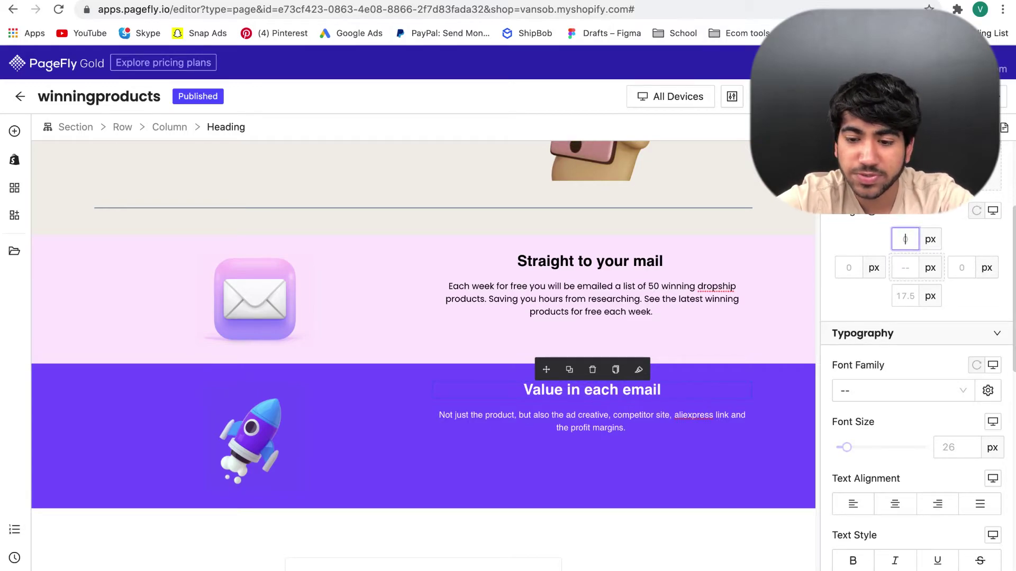
text(50)
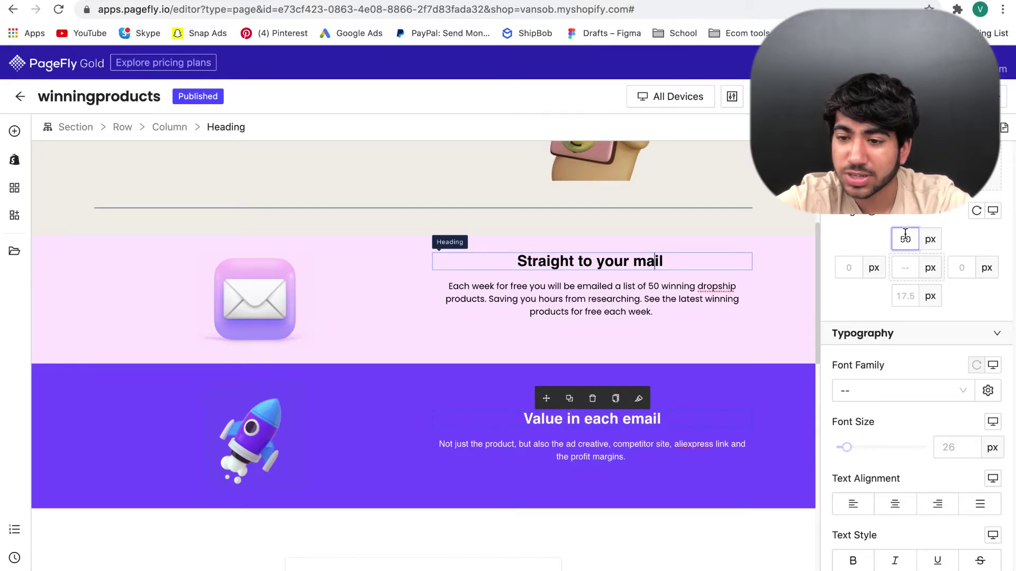
click(655, 261)
text(20)
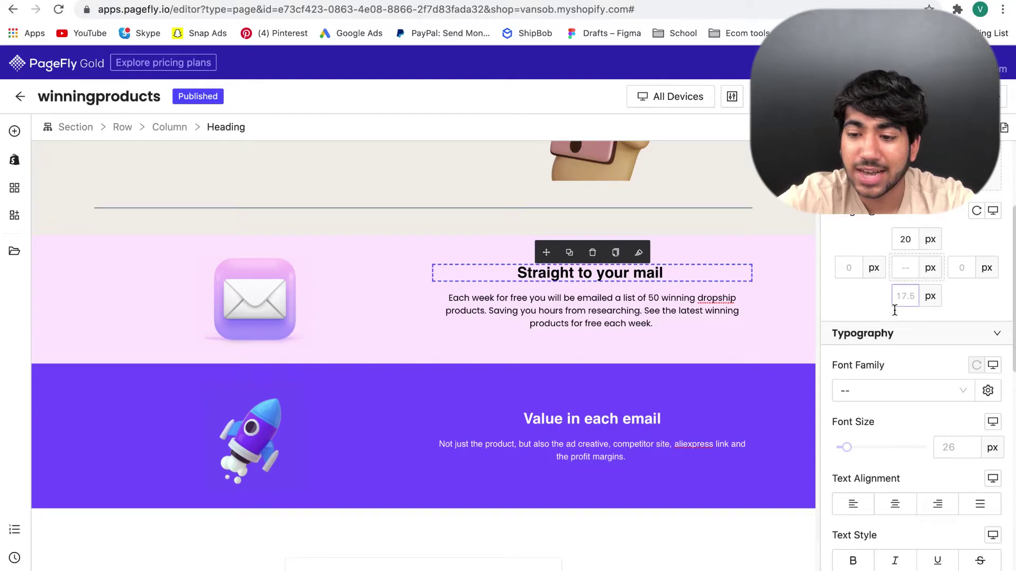
- Set the "Straight to your mail" heading to 35 px Libre Baskerville and give the "Value in each email" heading the same style in white
click(848, 448)
drag(848, 448, 854, 449)
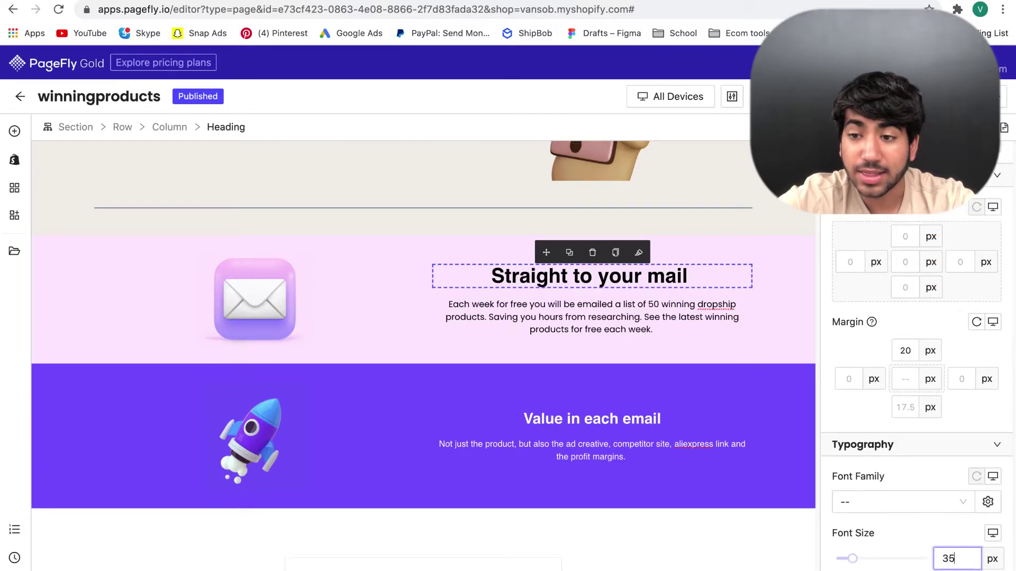
scroll(898, 396, down, 3)
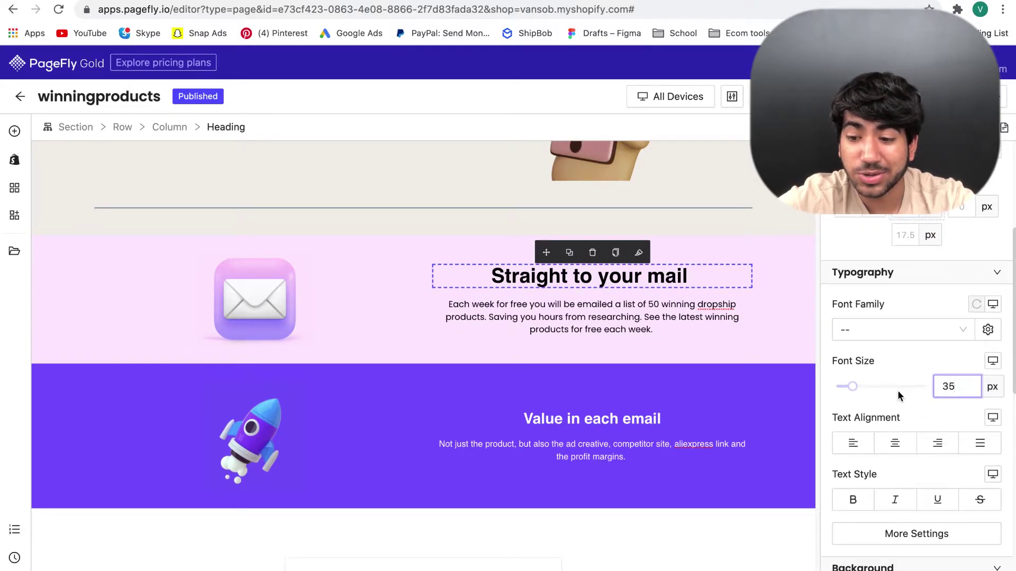
click(887, 331)
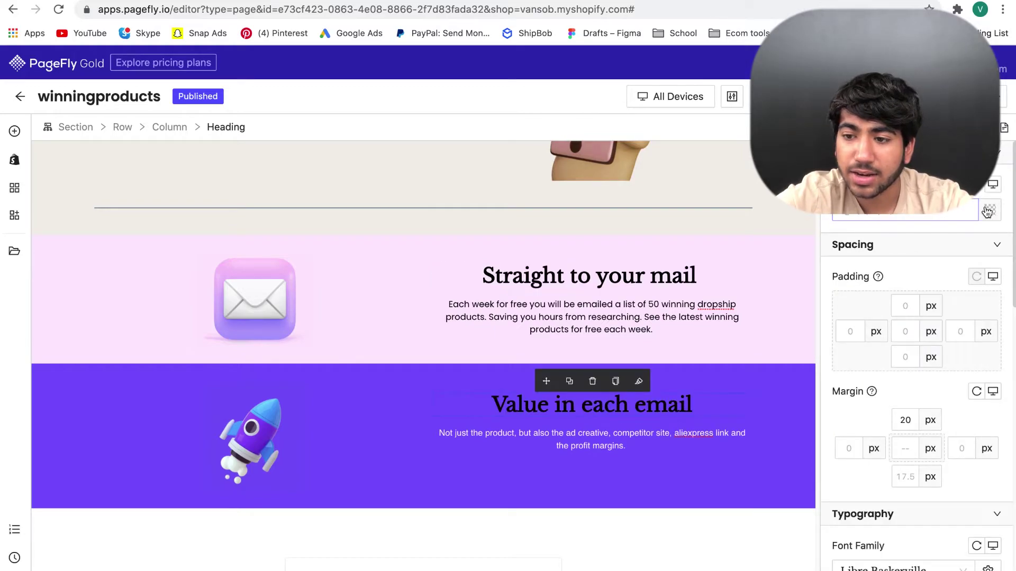
click(988, 211)
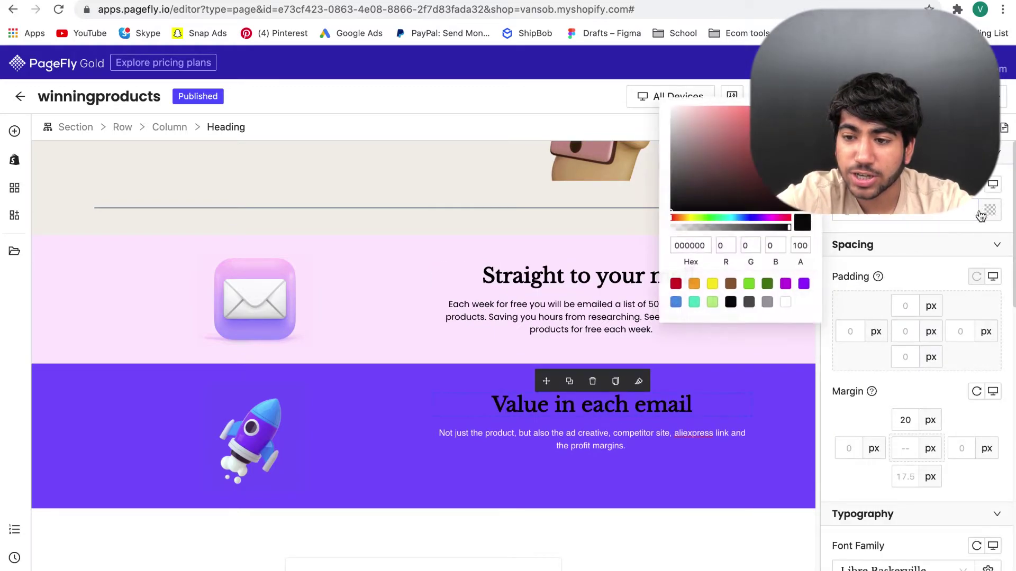
click(776, 474)
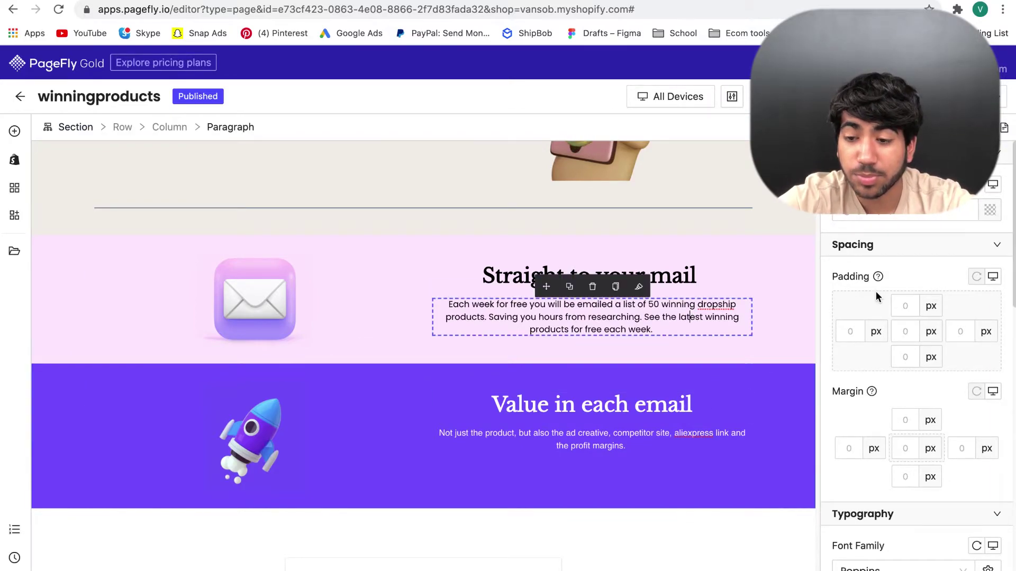
- Change the font of the paragraphs under "Straight to your mail" and "Value in each email" to Sen
scroll(875, 291, down, 3)
click(877, 464)
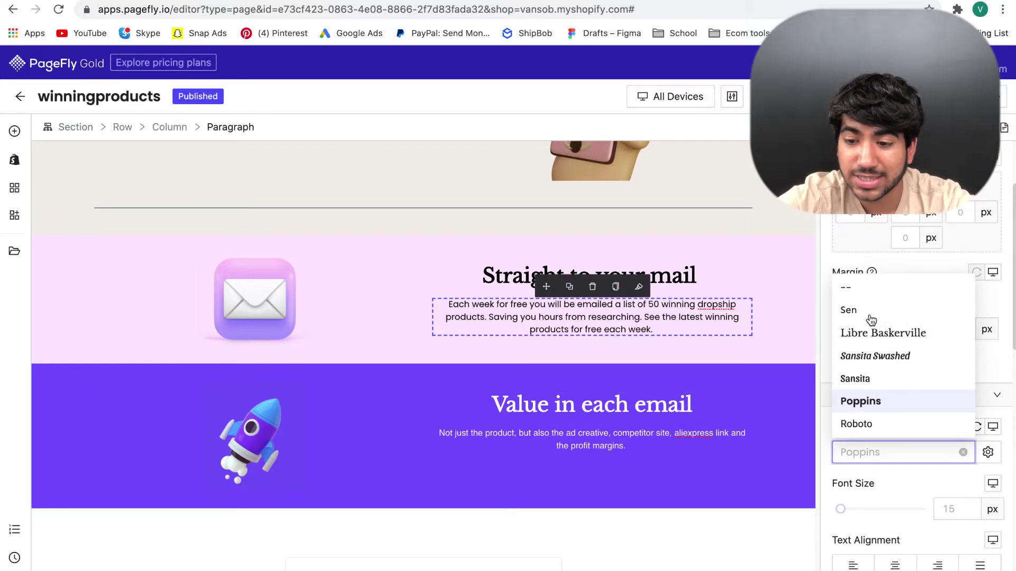
click(870, 311)
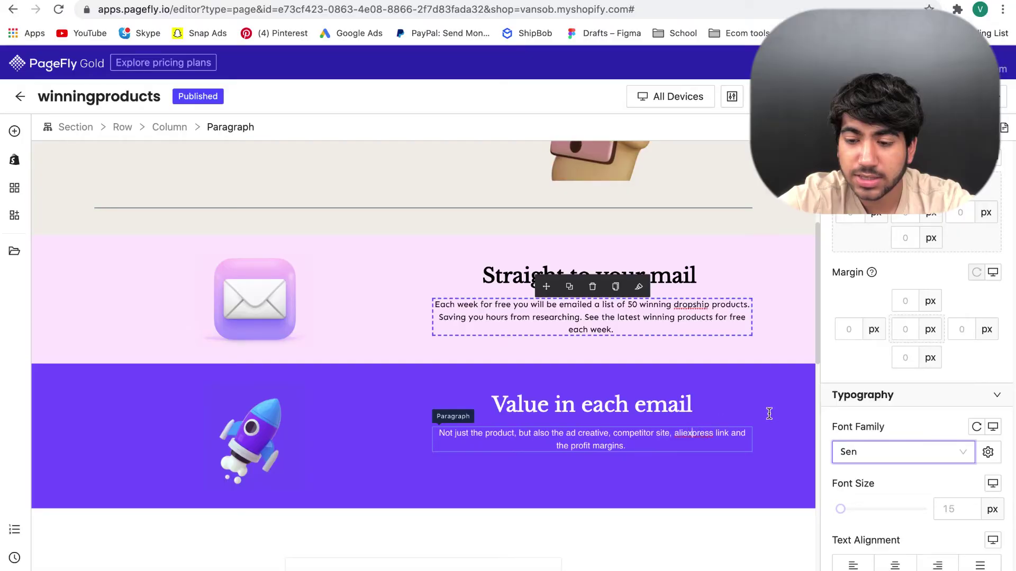
click(859, 455)
click(850, 311)
- Delete the "Past winning products" and "What you'll see" sections from the page
scroll(848, 429, down, 2)
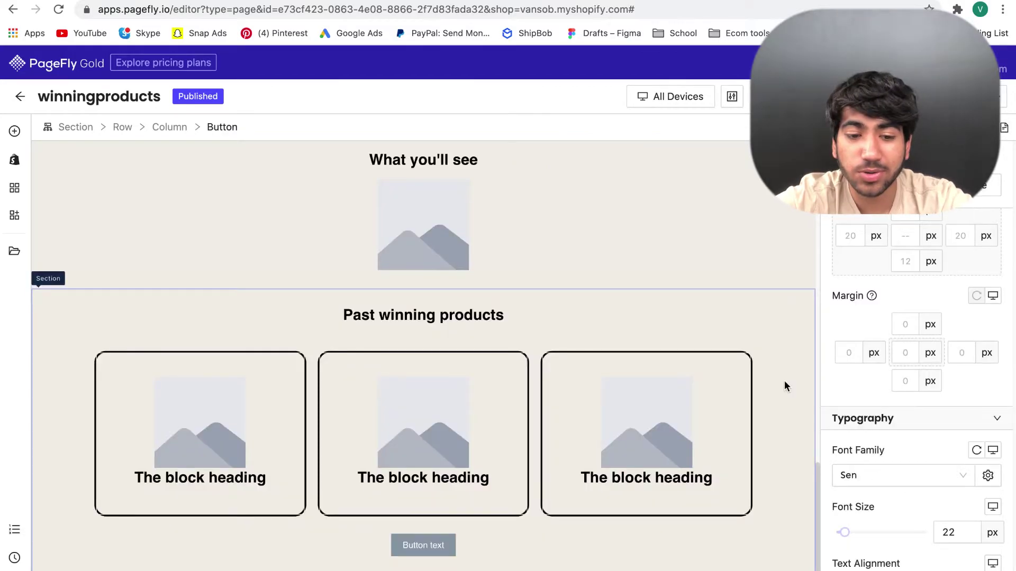
click(784, 380)
click(413, 279)
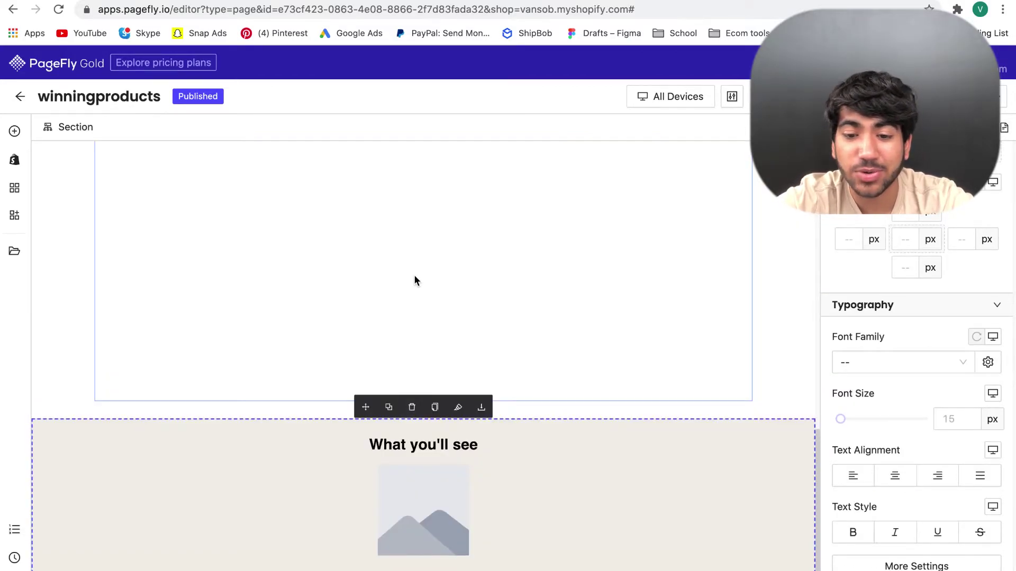
click(412, 415)
- Select the "Claim my free list" button and set its click action to Scroll to Section
scroll(420, 356, up, 10)
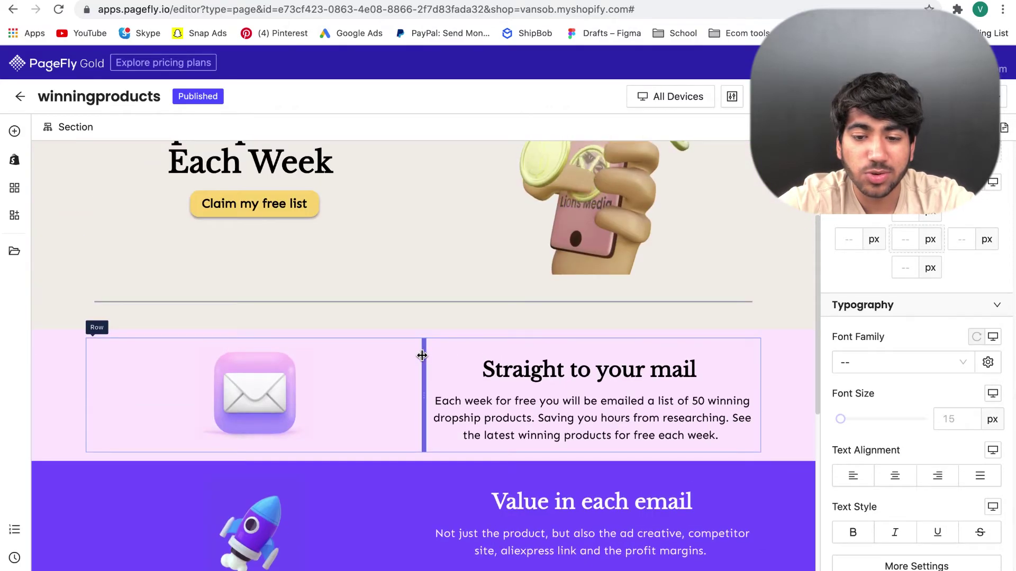
scroll(424, 357, down, 1)
scroll(449, 384, up, 4)
click(292, 375)
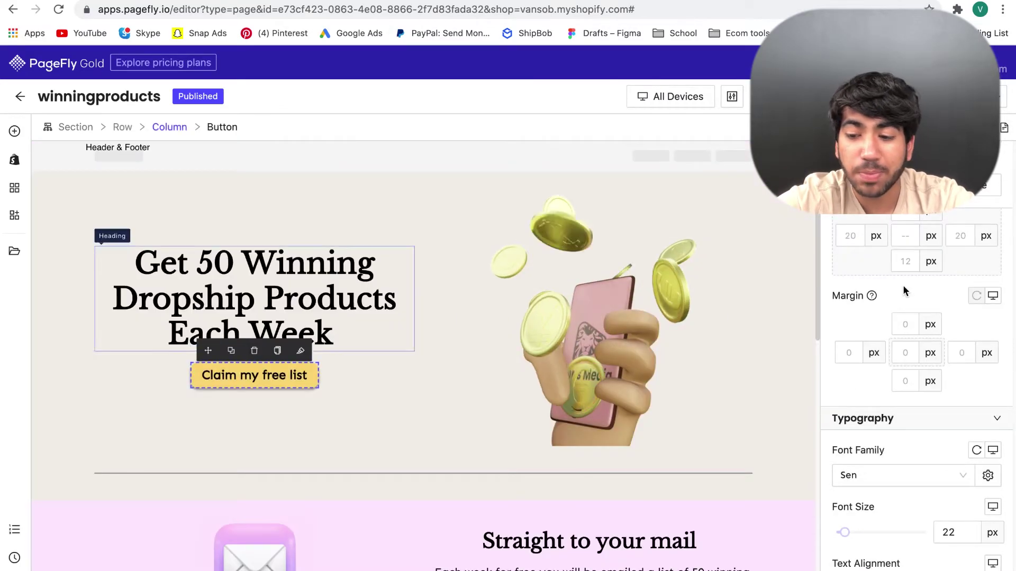
scroll(898, 302, down, 1)
scroll(879, 265, up, 5)
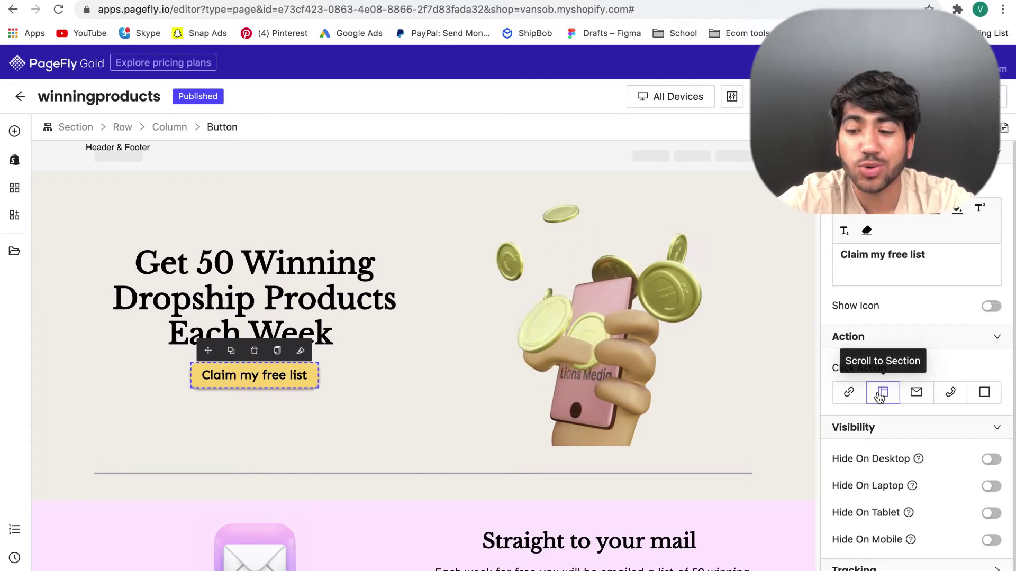
click(848, 401)
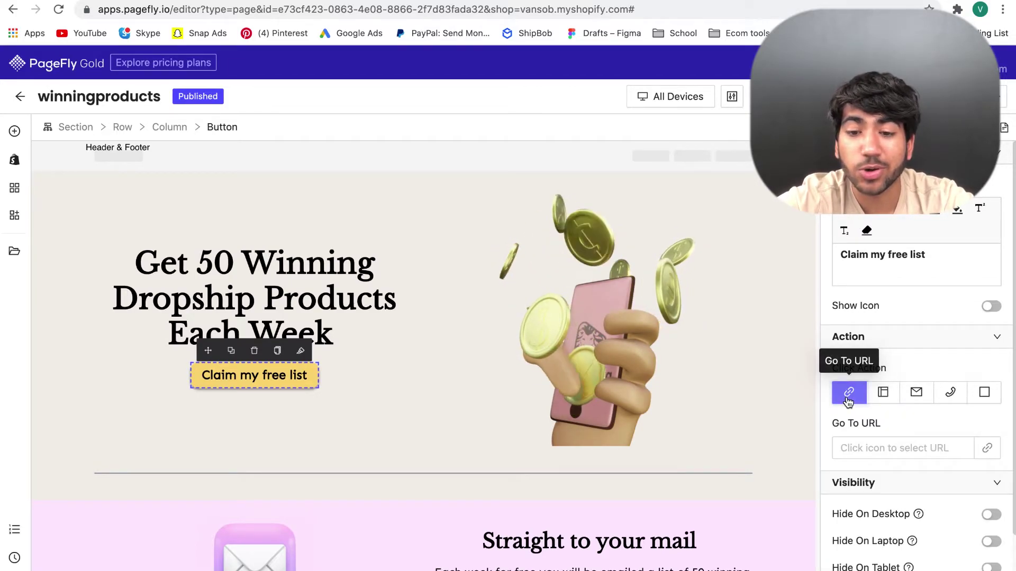
click(883, 393)
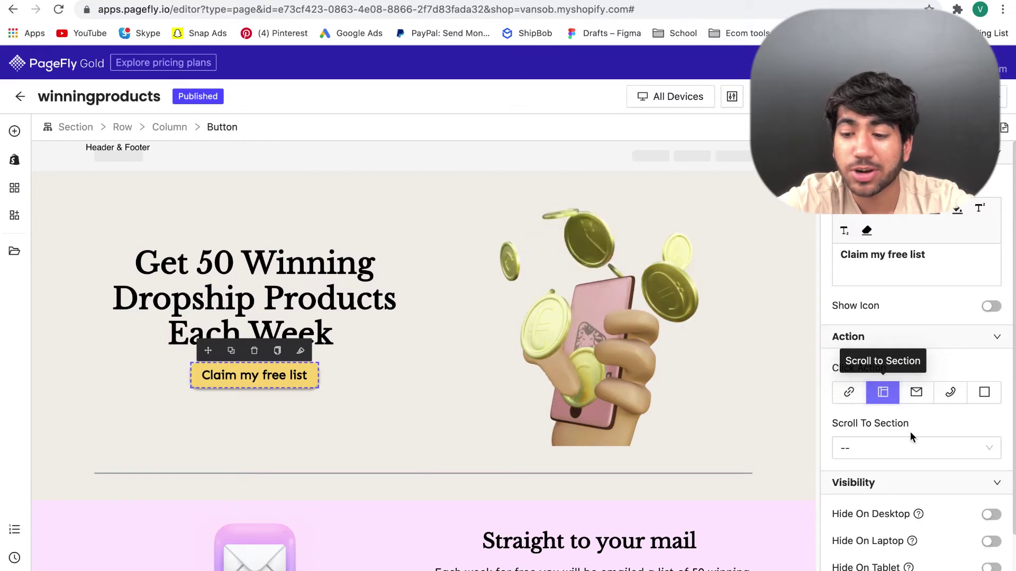
- Choose the section with the signup form as the button's scroll target and check its position on the page
click(907, 447)
scroll(873, 534, down, 1)
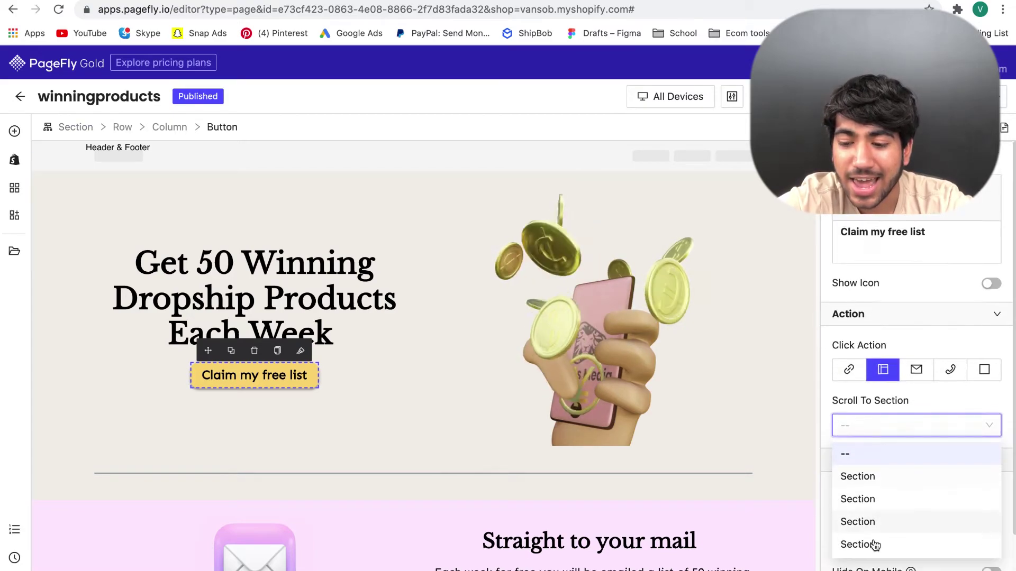
click(869, 532)
scroll(782, 493, down, 15)
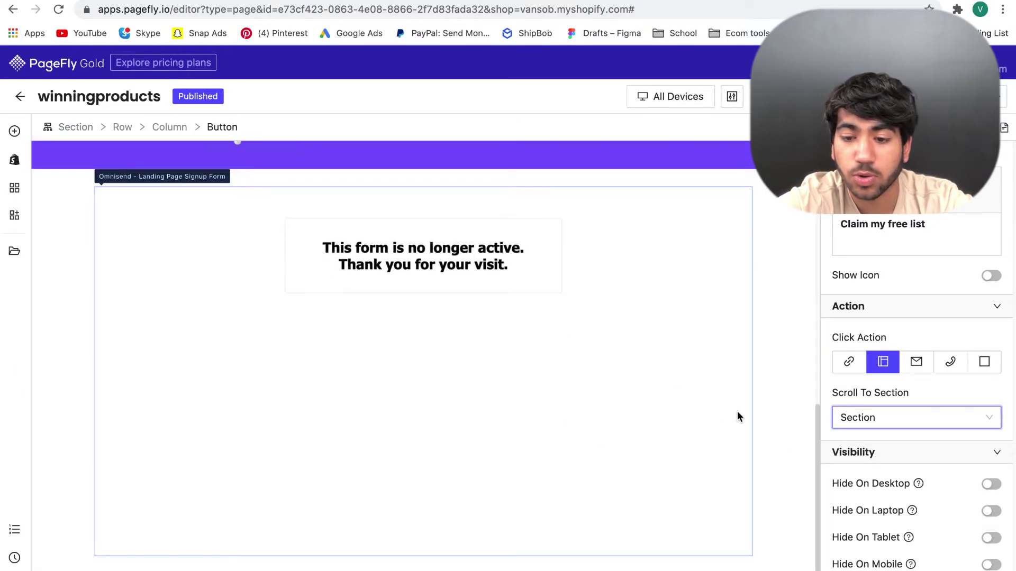
scroll(737, 411, up, 15)
scroll(738, 411, up, 2)
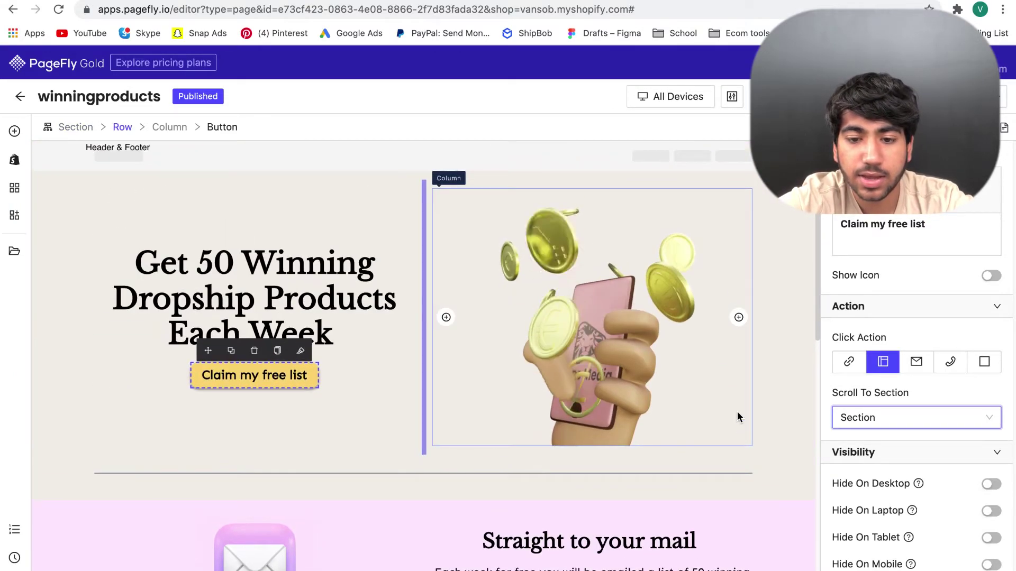
- Open the live winningproducts page and review its sections from the main heading down to the signup form and footer
click(770, 388)
scroll(770, 388, down, 10)
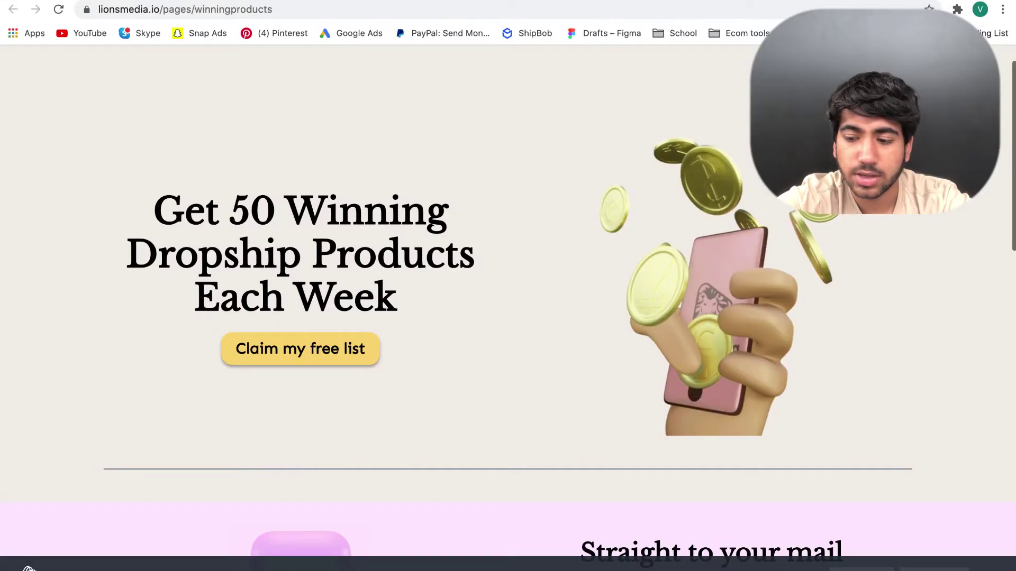
scroll(977, 453, down, 3)
scroll(978, 451, down, 4)
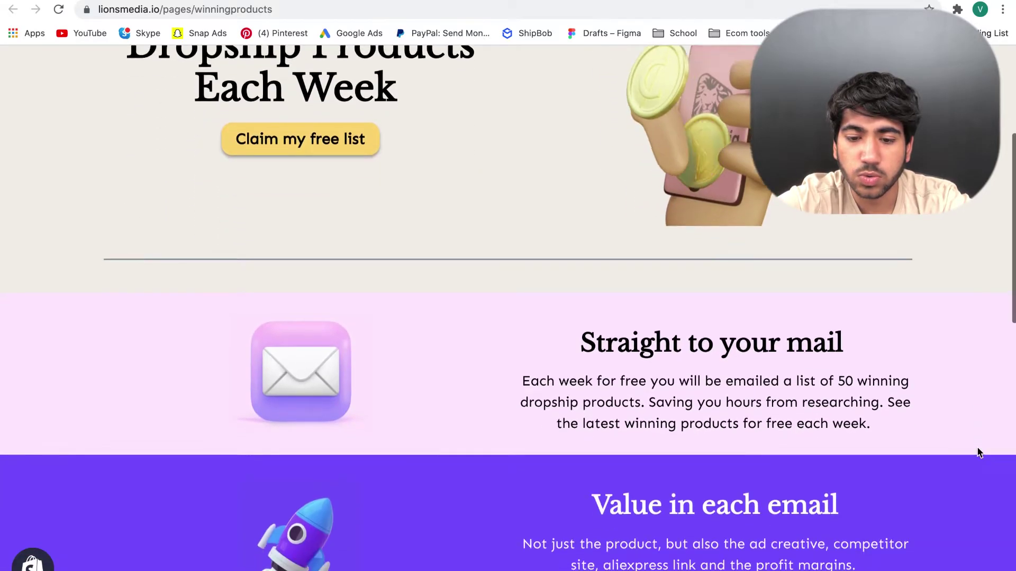
scroll(978, 452, down, 9)
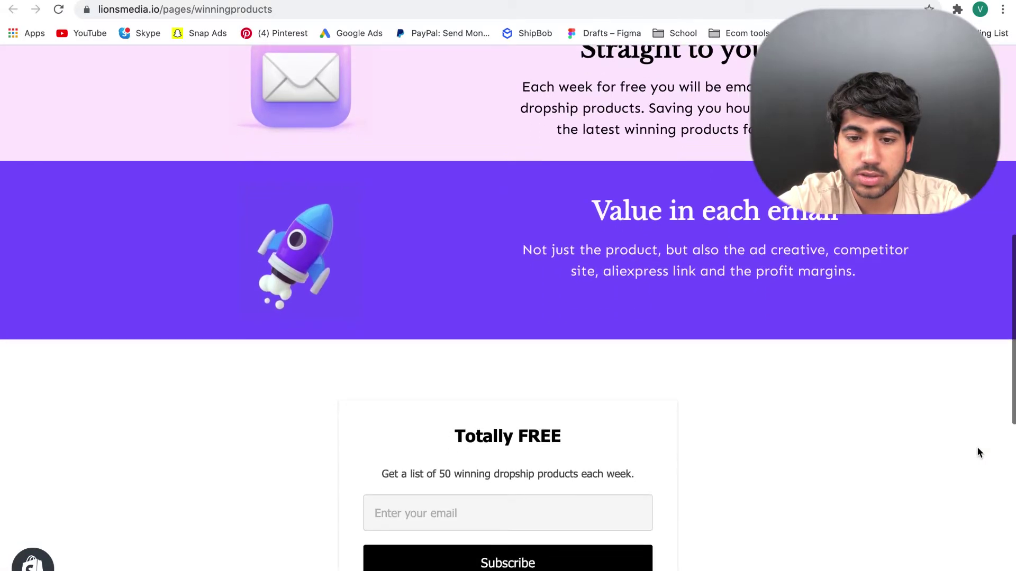
scroll(977, 453, down, 3)
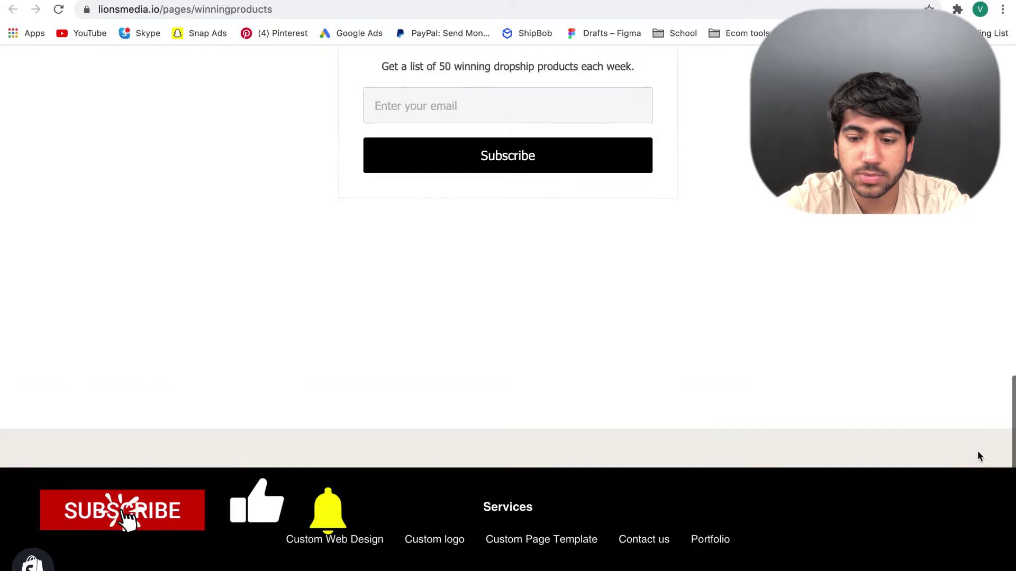
- Recheck the live winningproducts page from the main heading down to the signup form and copy the page address
scroll(977, 455, up, 16)
scroll(977, 449, up, 5)
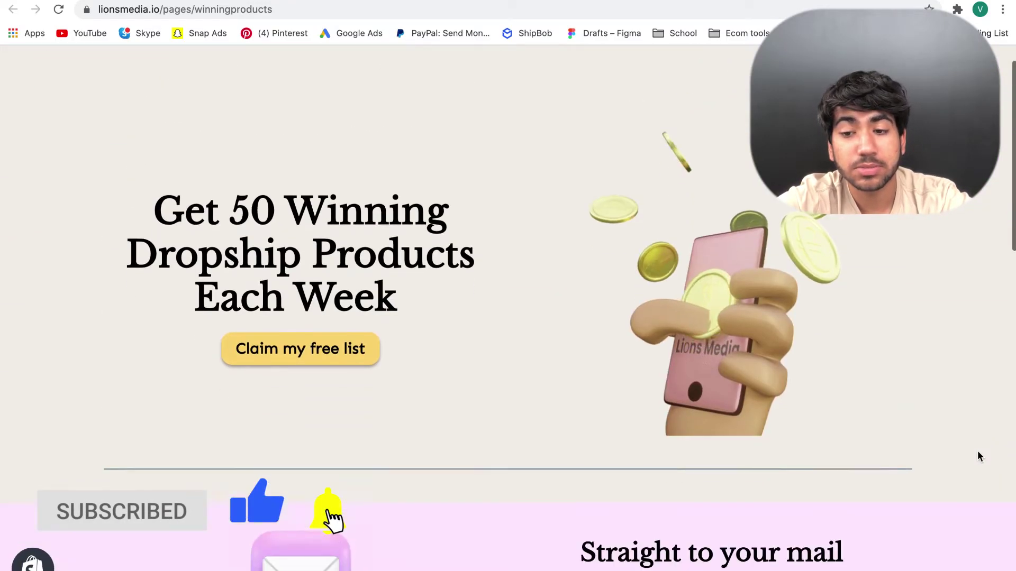
scroll(681, 103, up, 1)
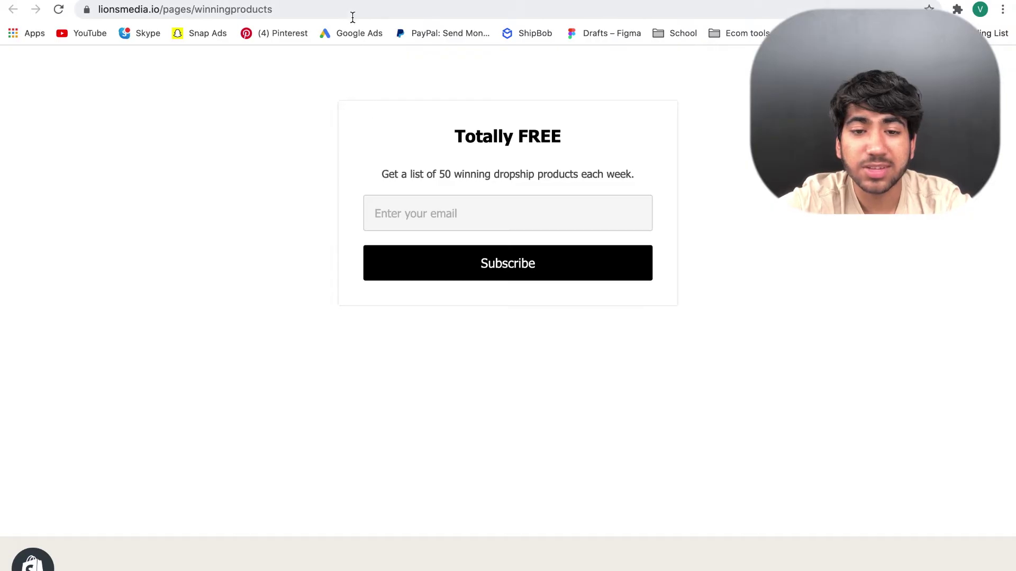
double_click(349, 12)
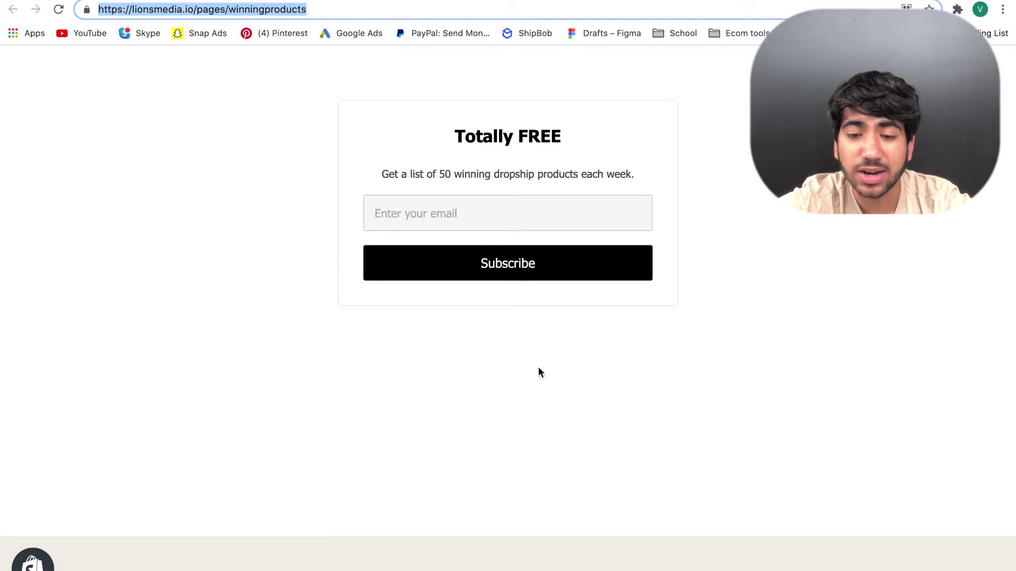
scroll(387, 189, up, 2)
scroll(402, 204, down, 2)
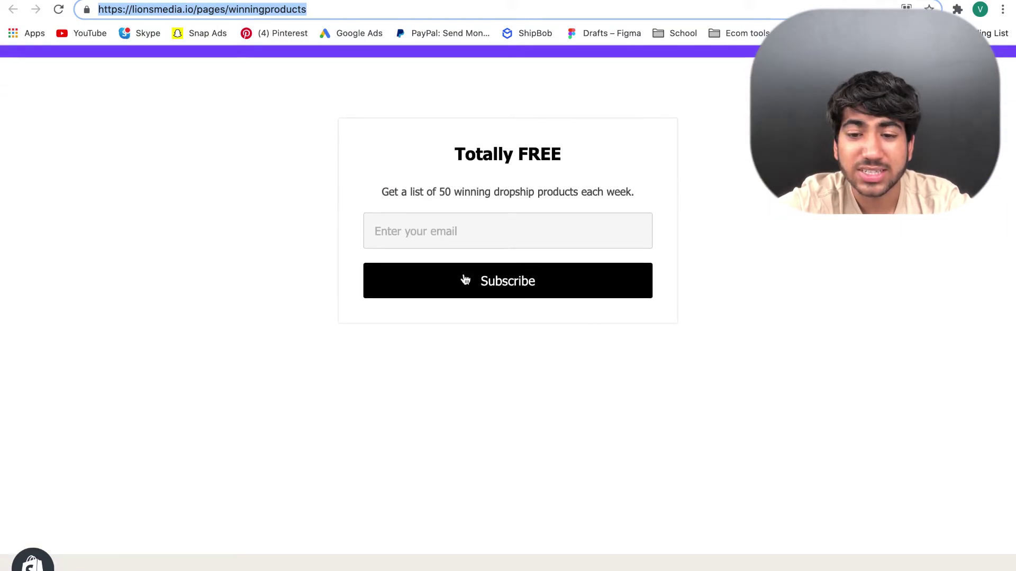
scroll(563, 170, up, 2)
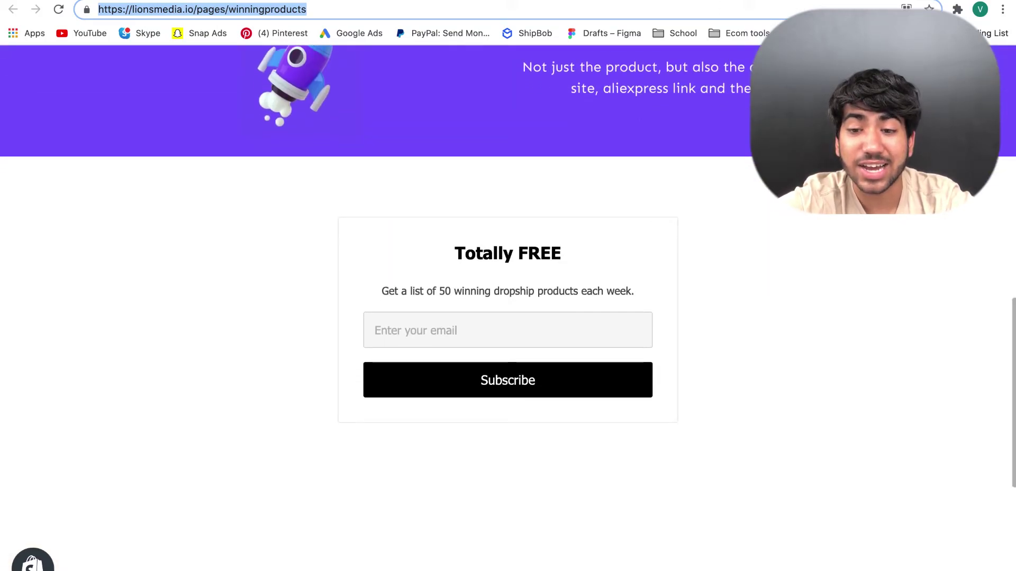
- Open the winningproducts page in a new Incognito window and examine the signup form
click(1003, 10)
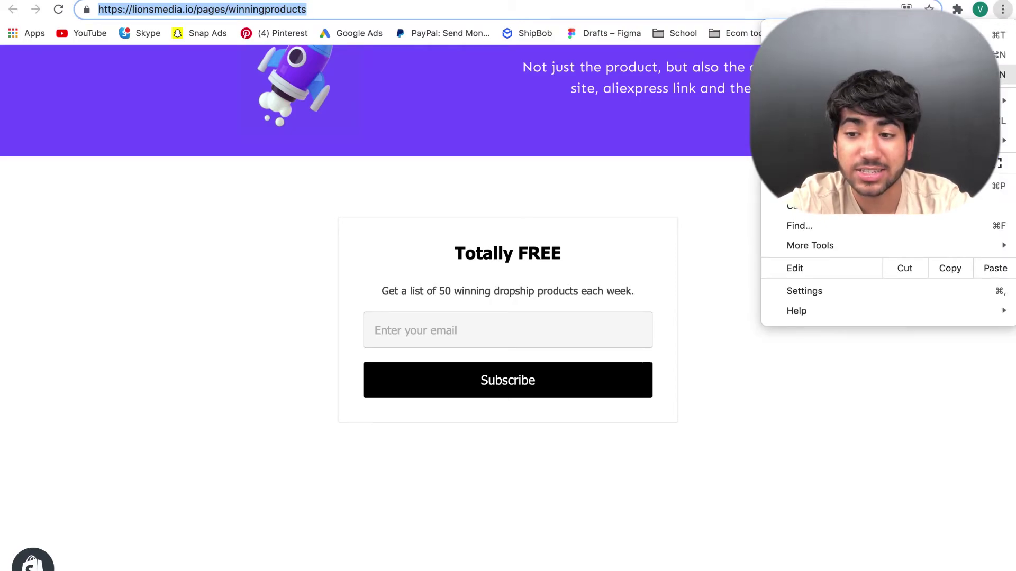
click(873, 74)
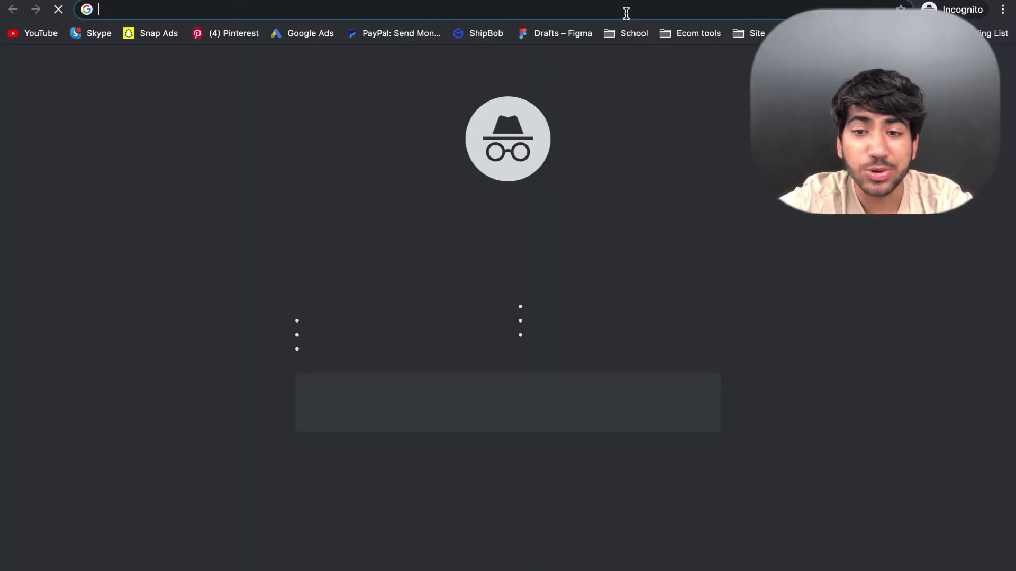
text(https://lionsmedia.io/pages/winningproducts)
key(Return)
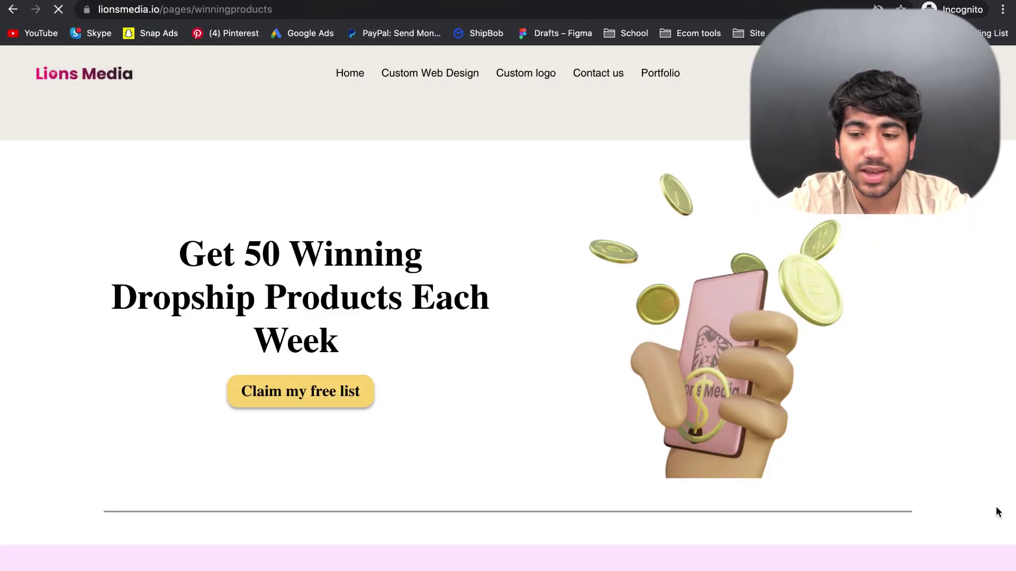
scroll(957, 435, down, 15)
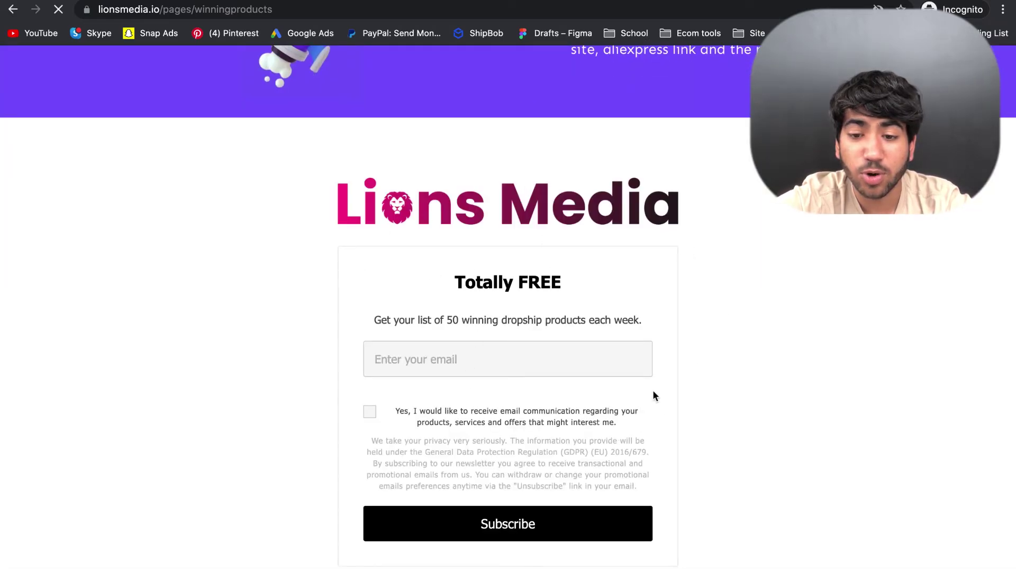
scroll(698, 457, down, 1)
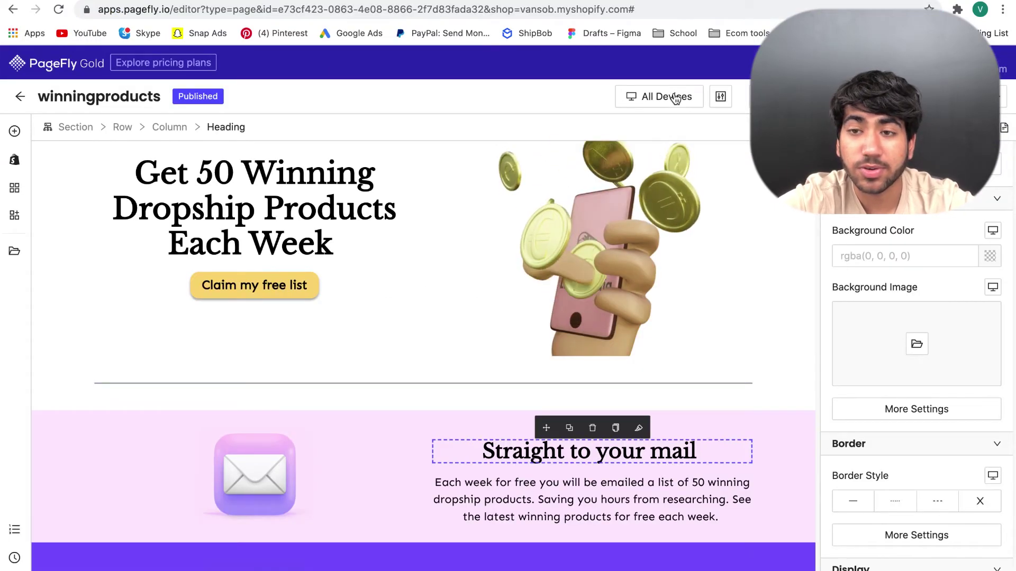
- Return to the PageFly editor and switch the page to the Mobile device view
click(672, 96)
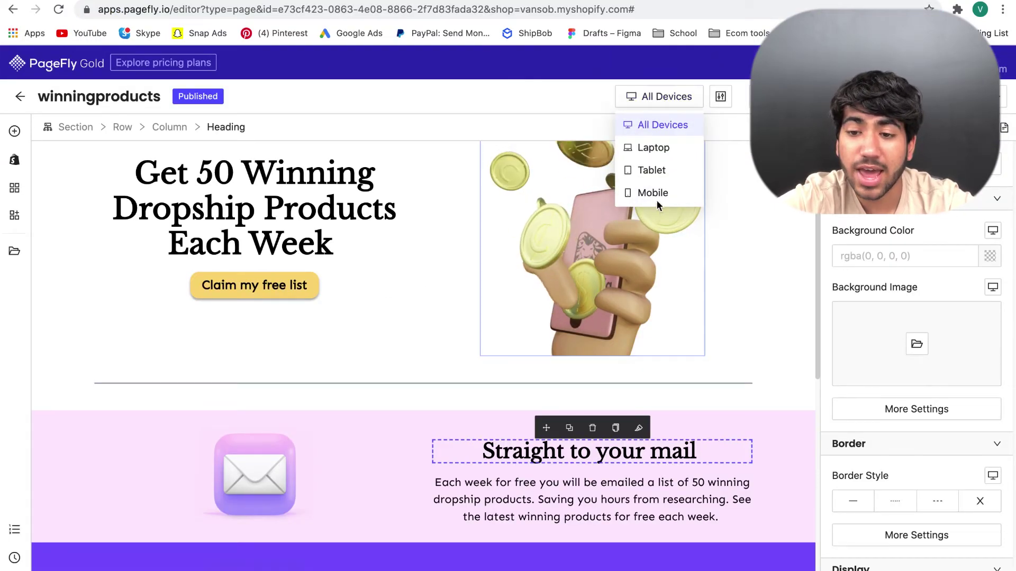
click(659, 175)
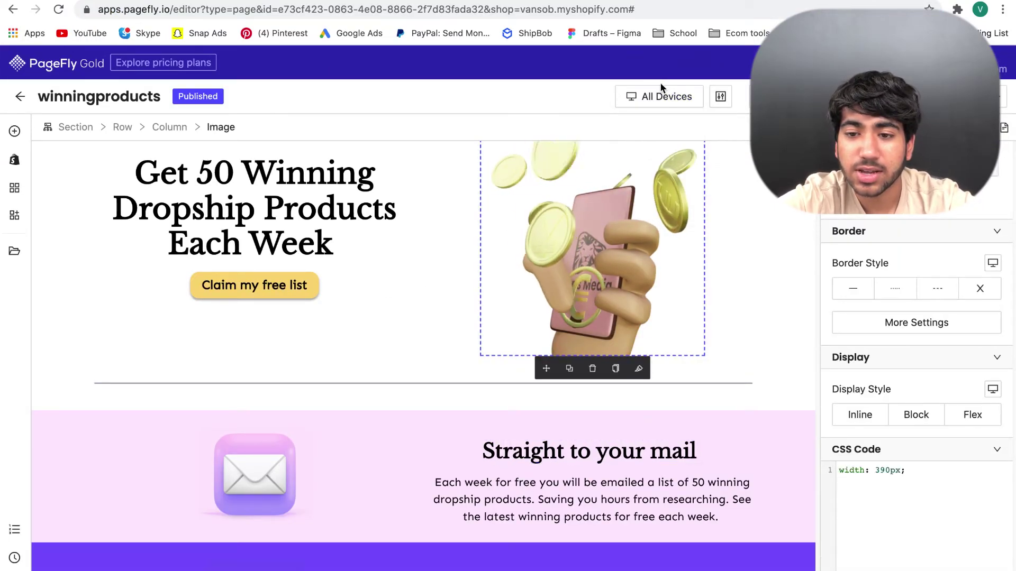
click(659, 102)
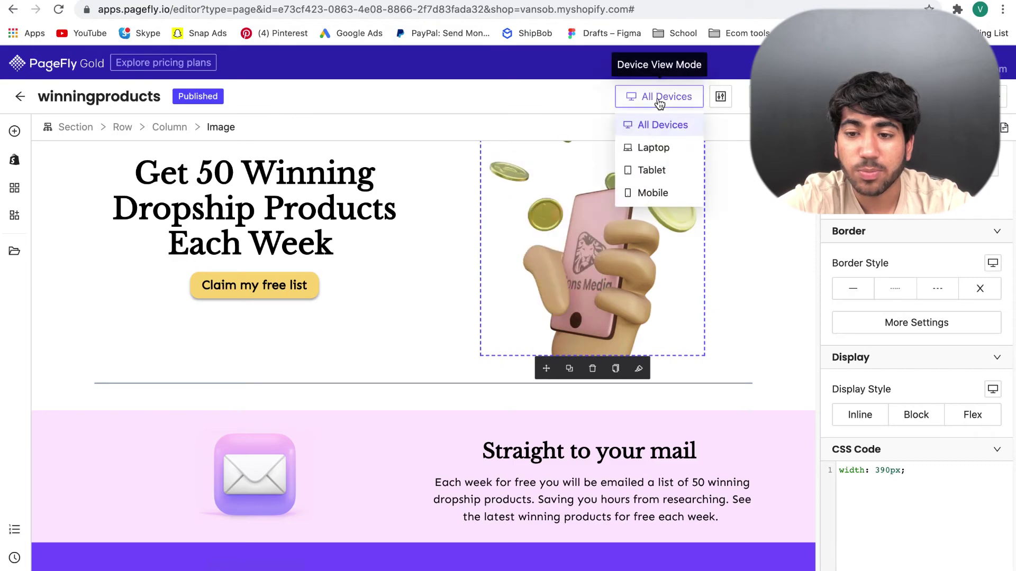
click(654, 193)
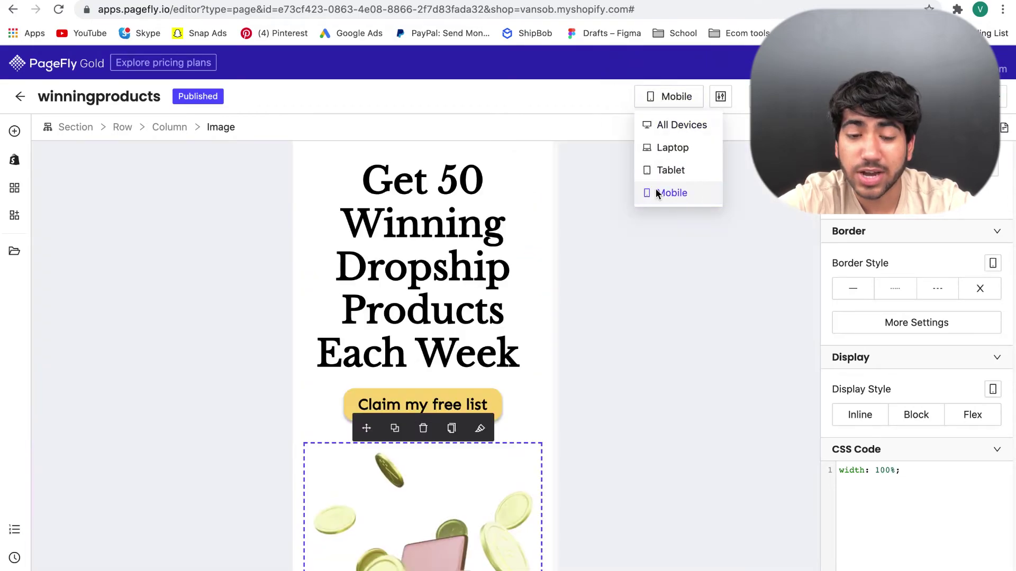
- Set the main heading's mobile font size to 37 px and its line height to 49 px
click(474, 267)
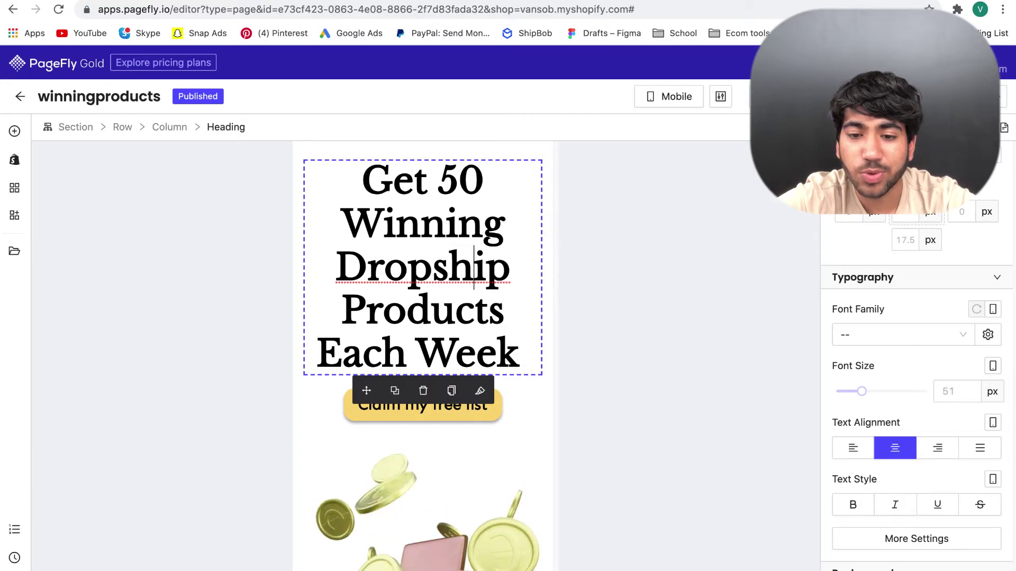
click(855, 127)
click(916, 128)
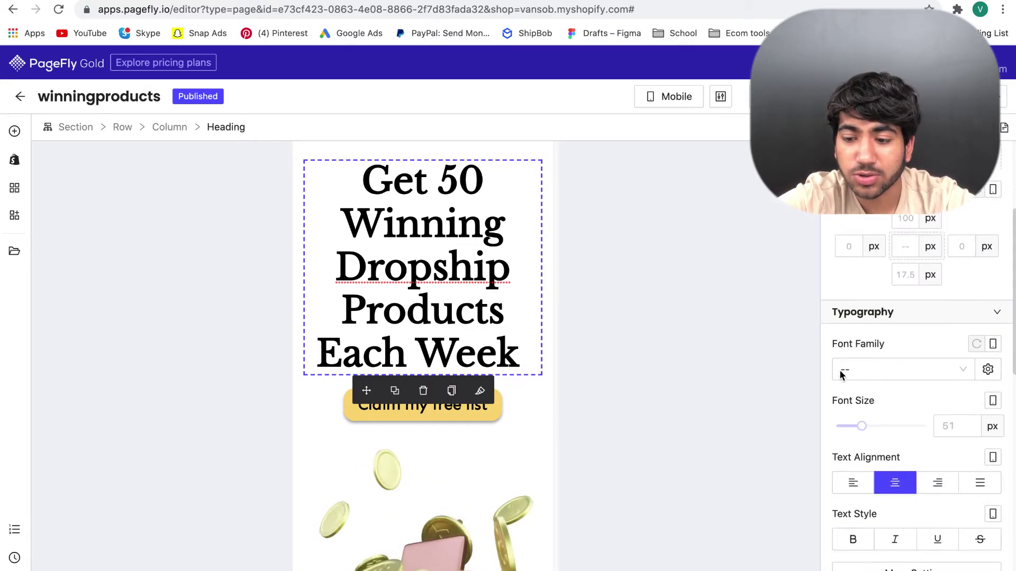
scroll(846, 376, down, 1)
mouse_move(853, 381)
drag(853, 381, 850, 376)
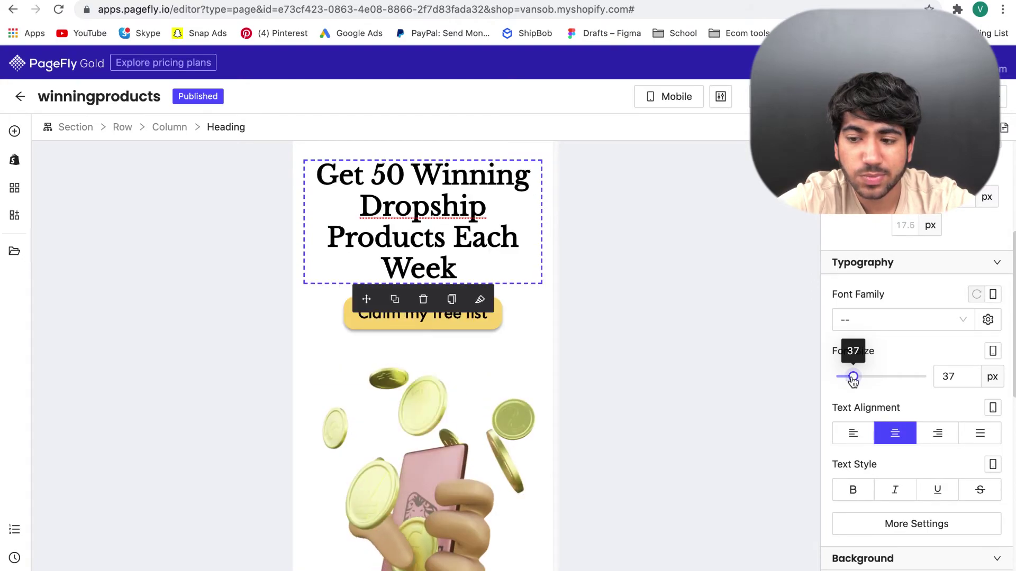
scroll(889, 506, down, 1)
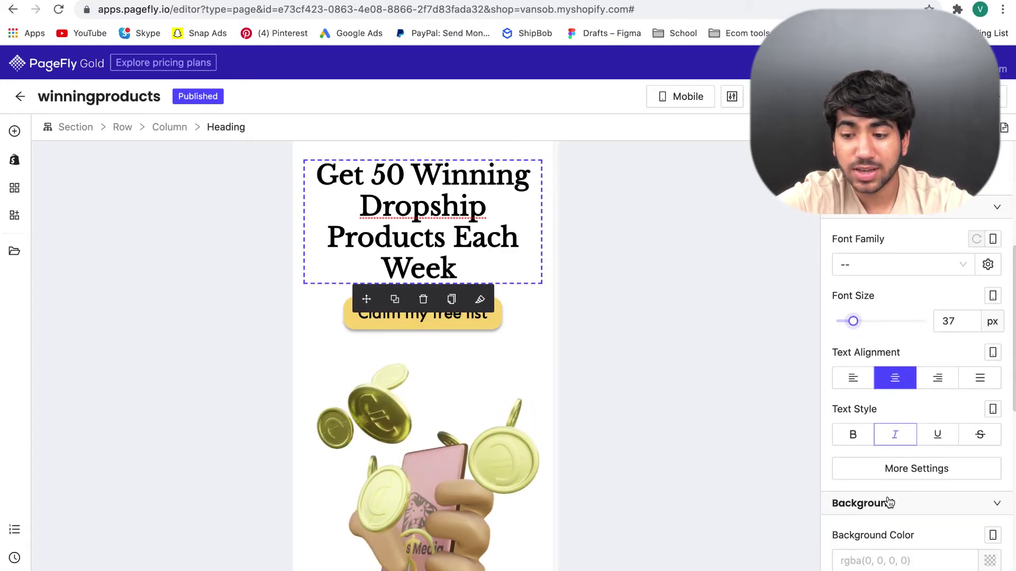
click(888, 476)
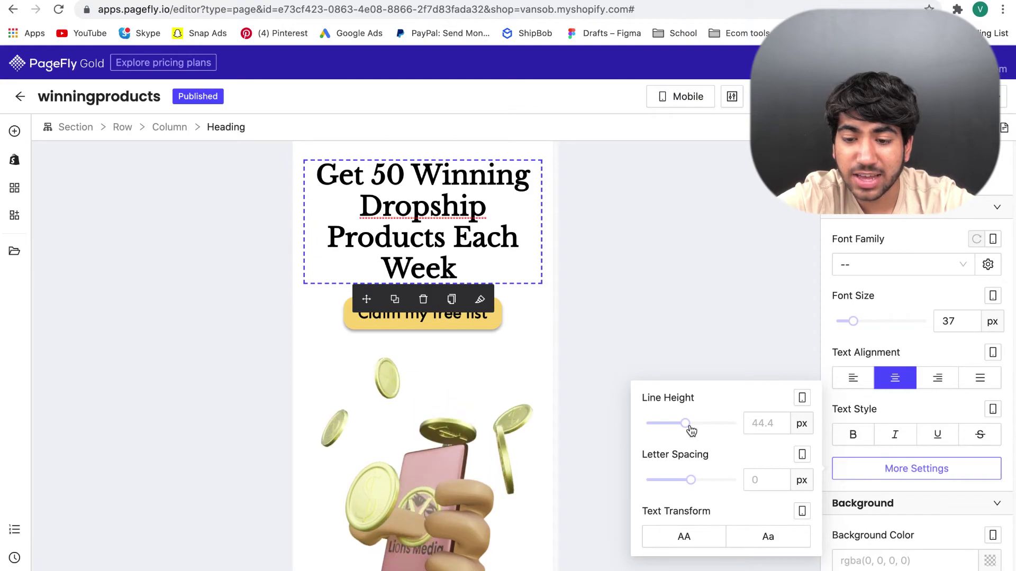
drag(696, 431, 697, 431)
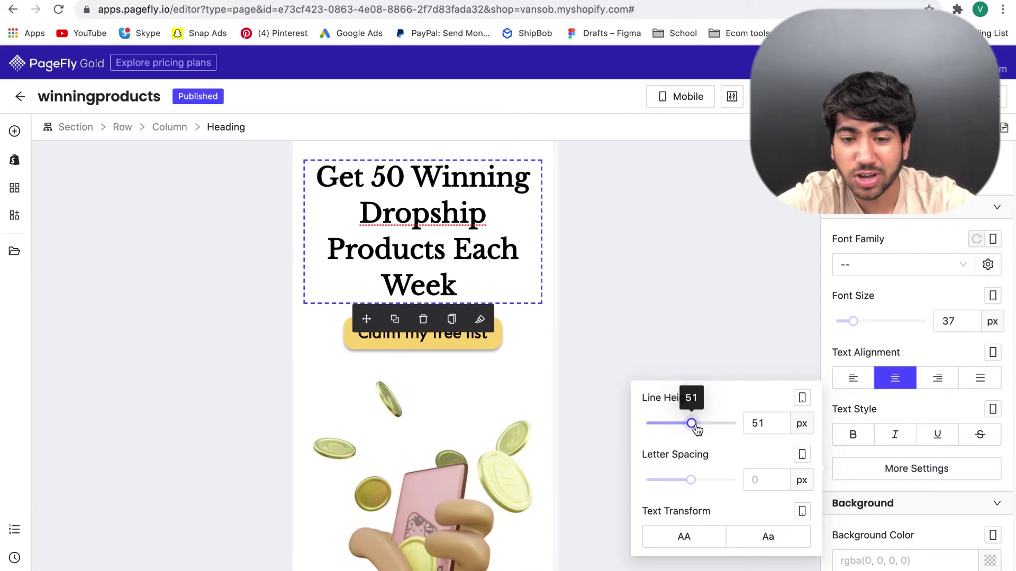
- Reduce the mobile width of the hand-and-phone image below the main heading to 235 px
scroll(522, 449, down, 3)
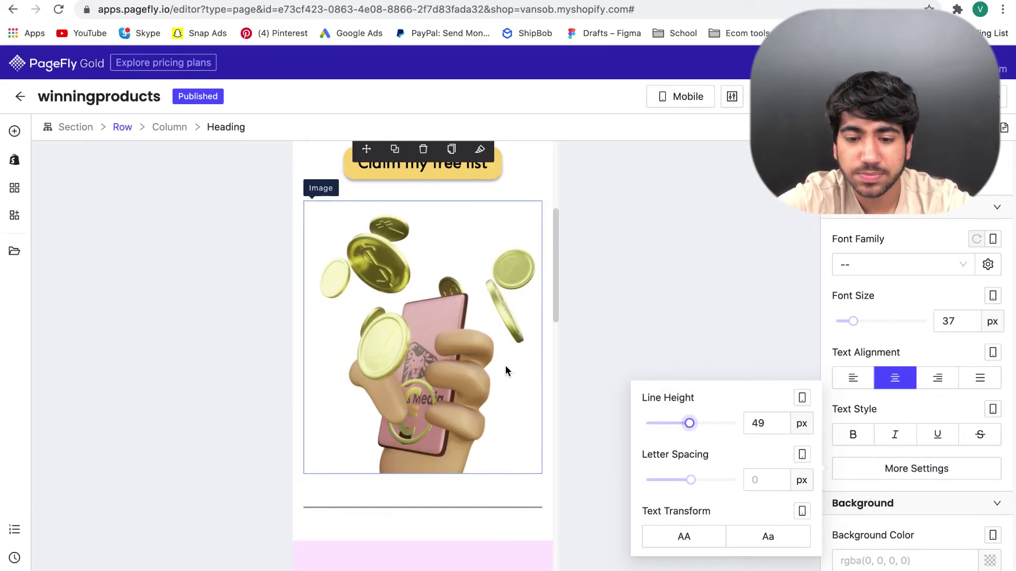
click(505, 366)
scroll(878, 356, up, 5)
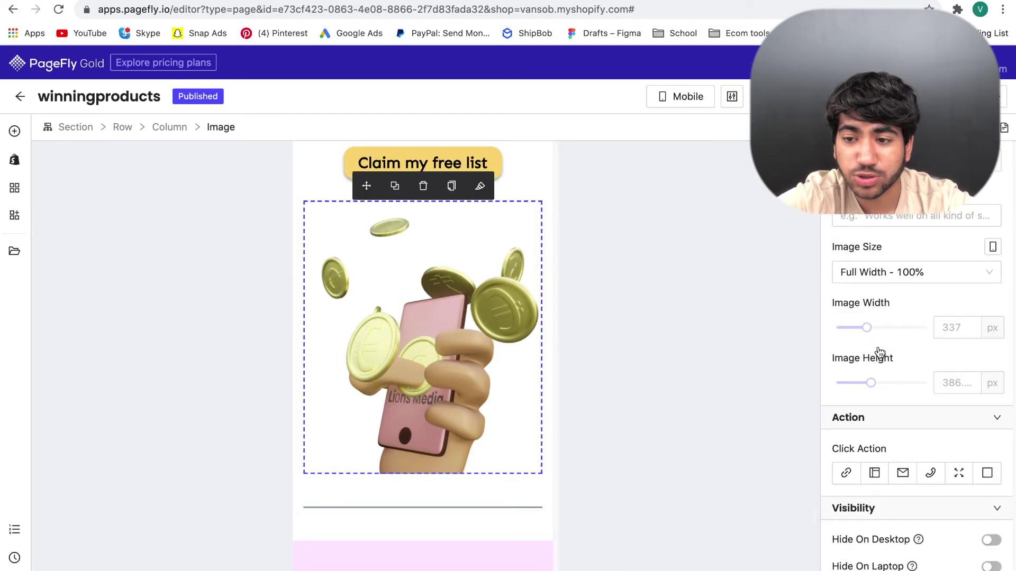
mouse_move(866, 328)
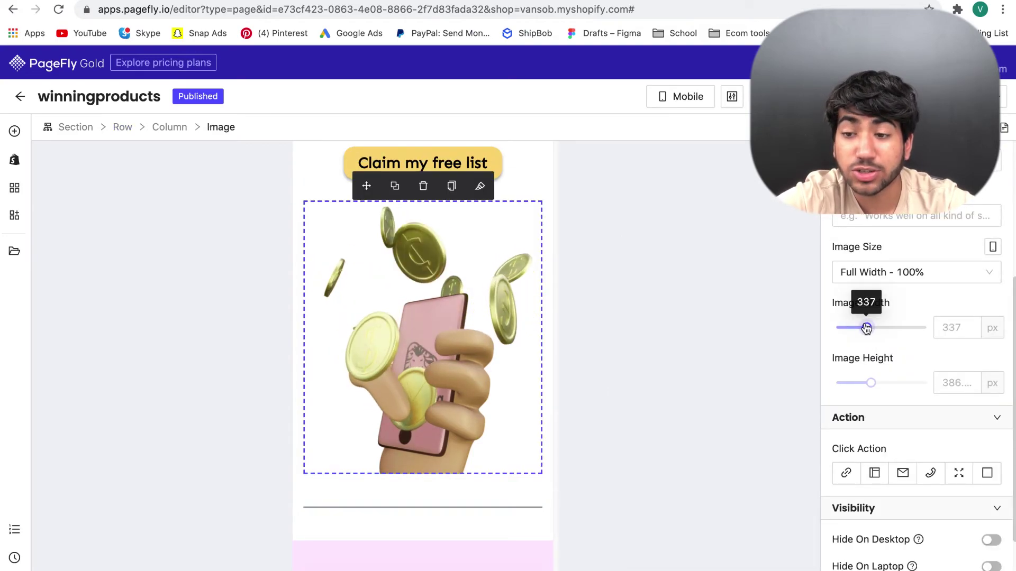
drag(866, 328, 858, 329)
- Reduce the mobile width of the envelope image above "Straight to your mail" to 110 px
scroll(546, 393, down, 3)
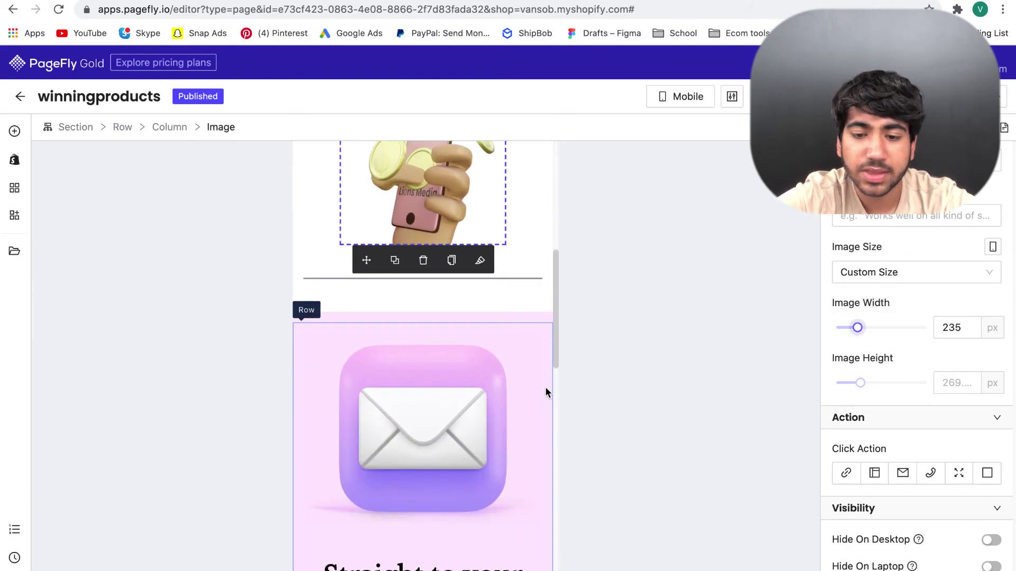
click(478, 388)
scroll(488, 382, down, 2)
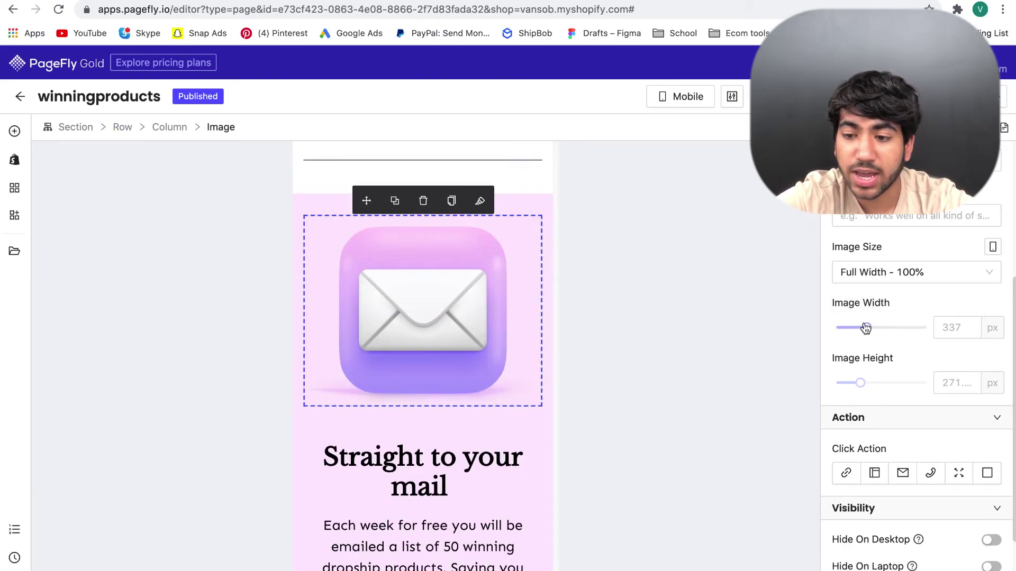
drag(868, 329, 847, 330)
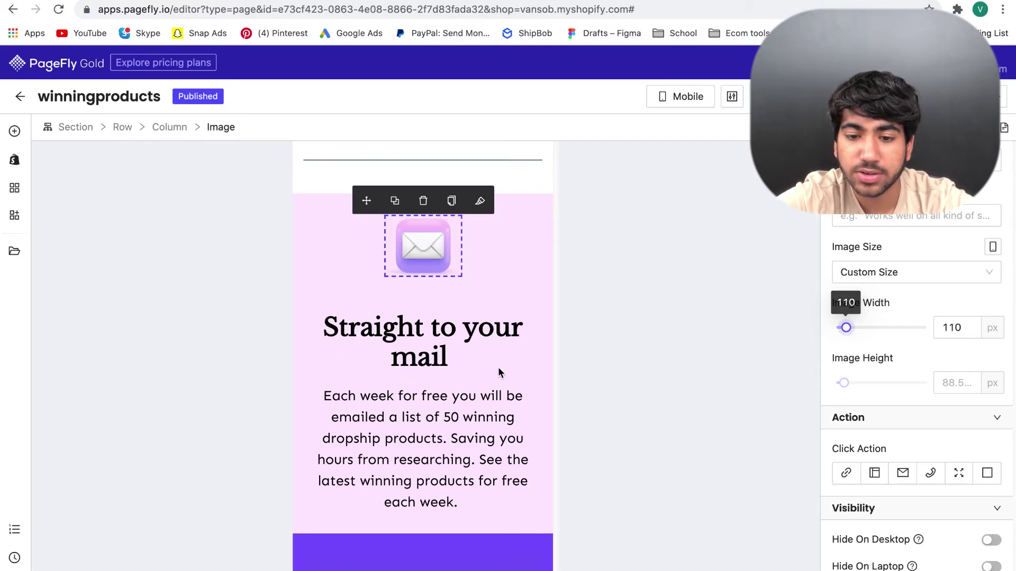
- Reduce the mobile width of the rocket image in the purple section to 101 px
scroll(473, 348, down, 4)
scroll(463, 424, up, 2)
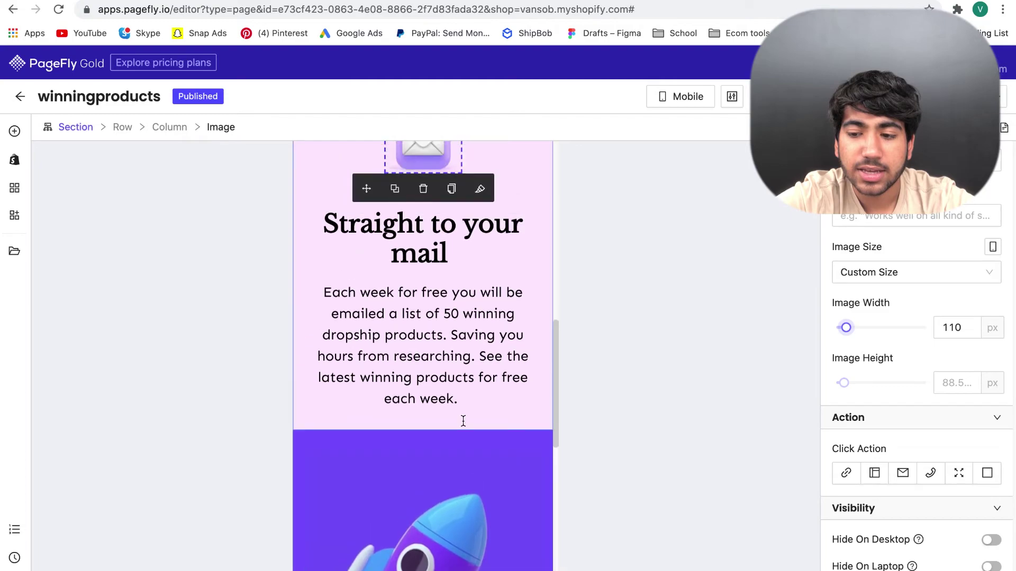
scroll(463, 420, down, 3)
click(463, 420)
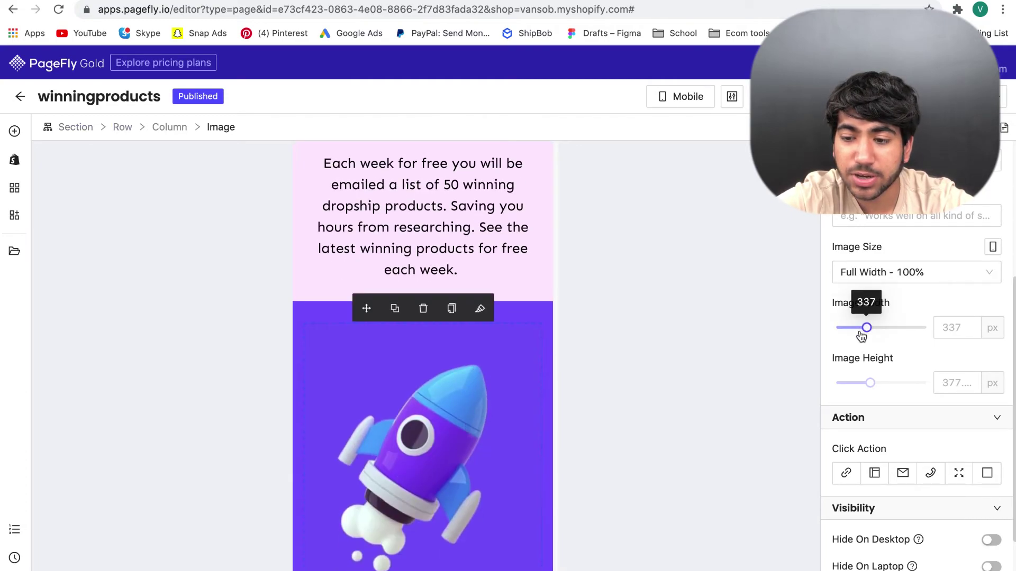
drag(862, 336, 845, 328)
- Set the top margin of the "Straight to your mail" heading to 0 px on mobile
scroll(544, 276, up, 2)
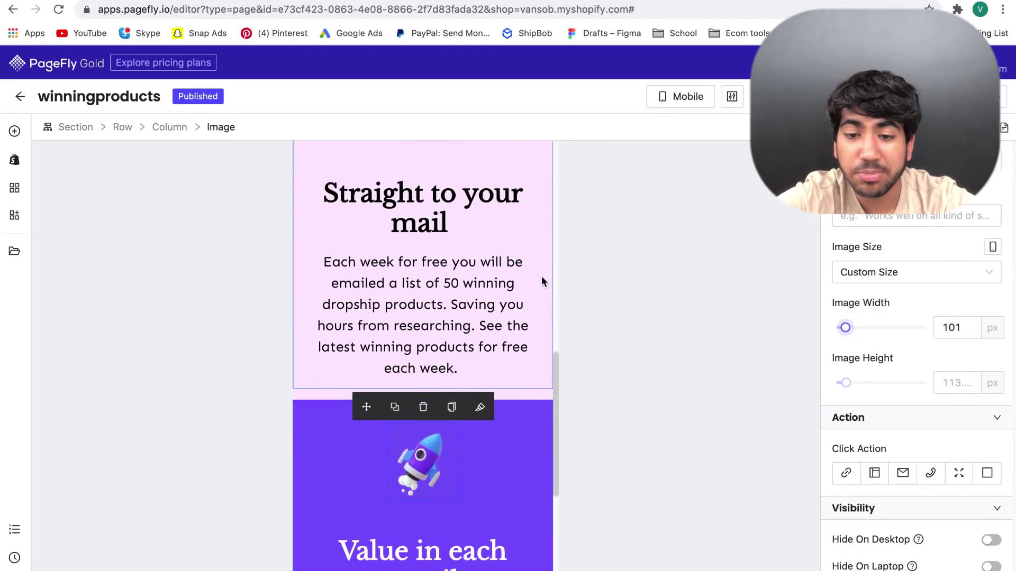
click(477, 214)
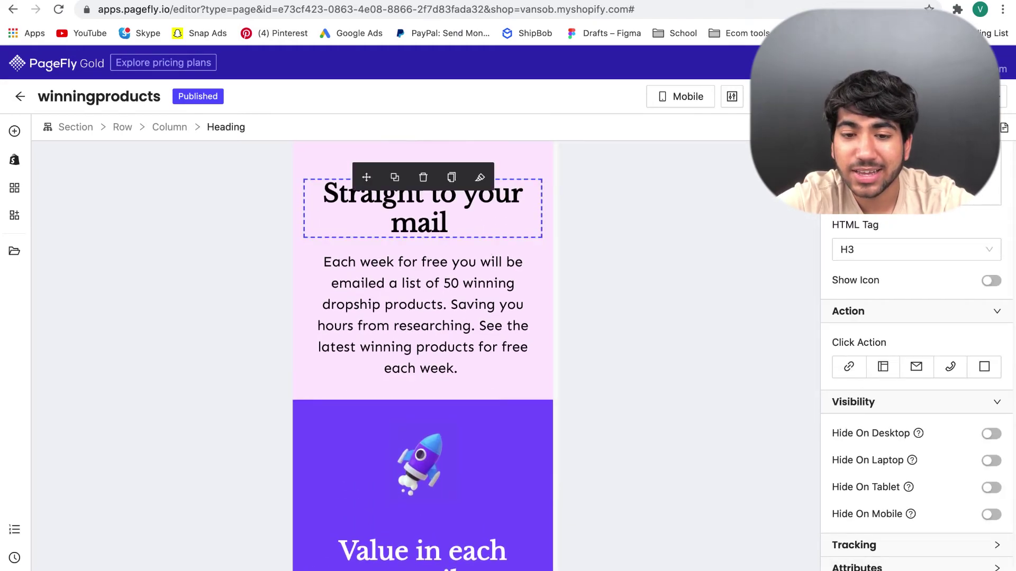
click(908, 128)
scroll(452, 315, up, 2)
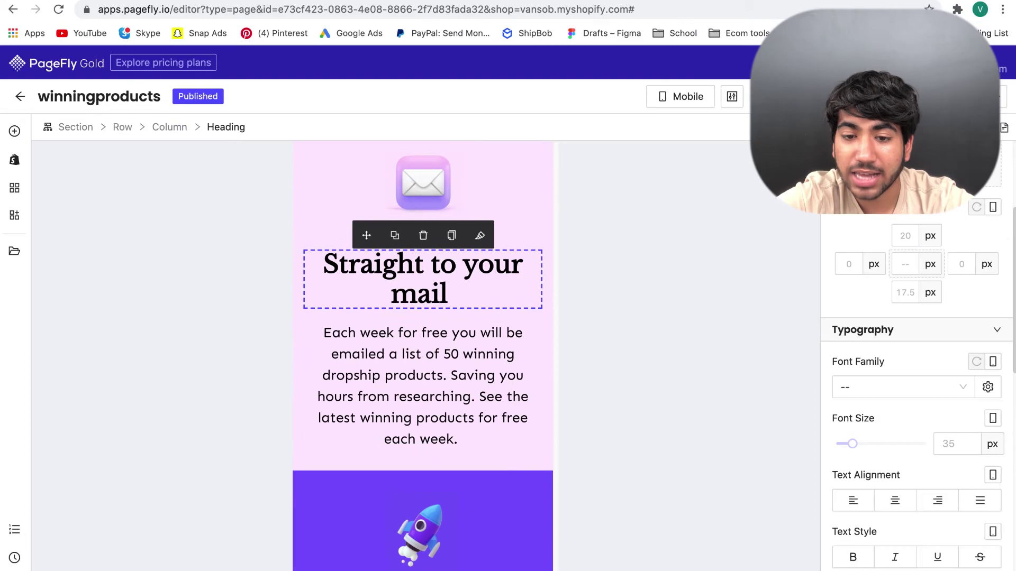
text(0)
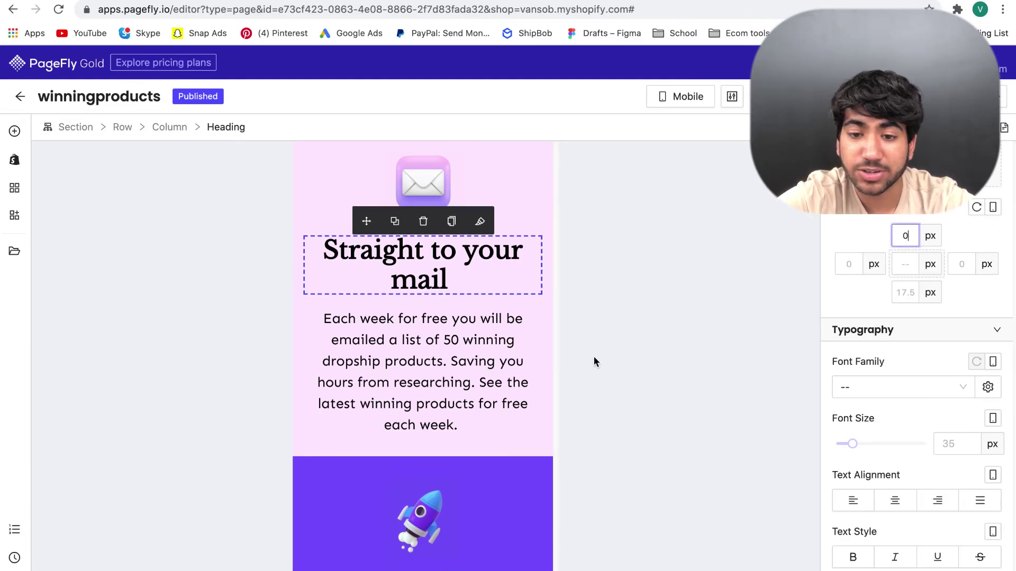
- Review the mobile layout of the page between the signup form section and the main heading
click(508, 440)
scroll(508, 440, up, 2)
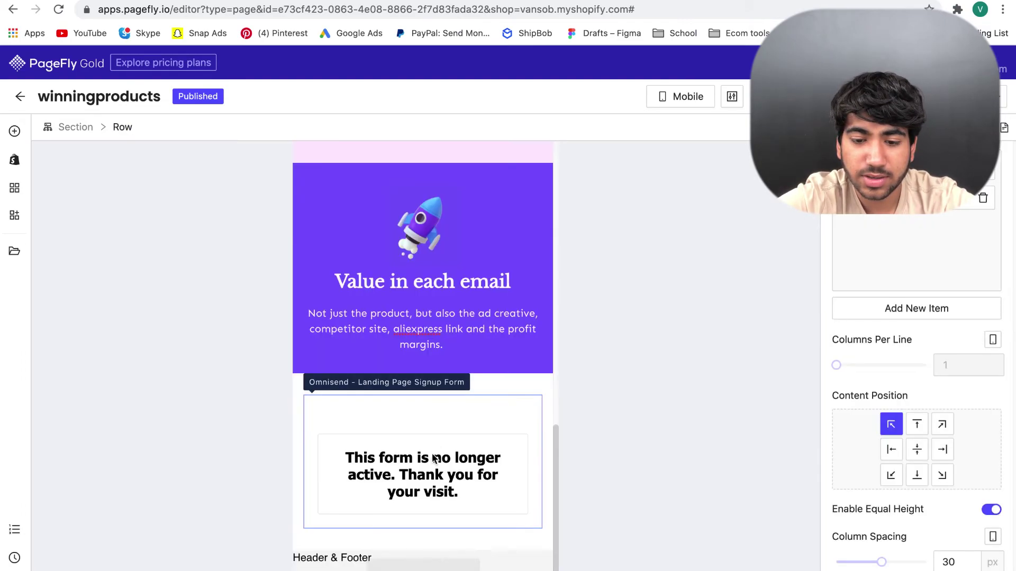
scroll(463, 301, up, 4)
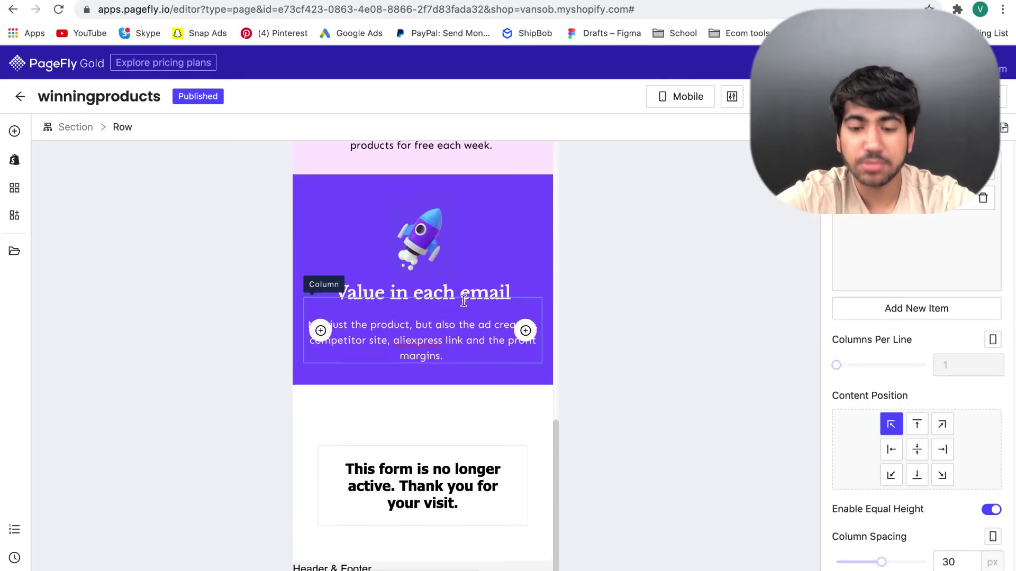
scroll(463, 300, up, 10)
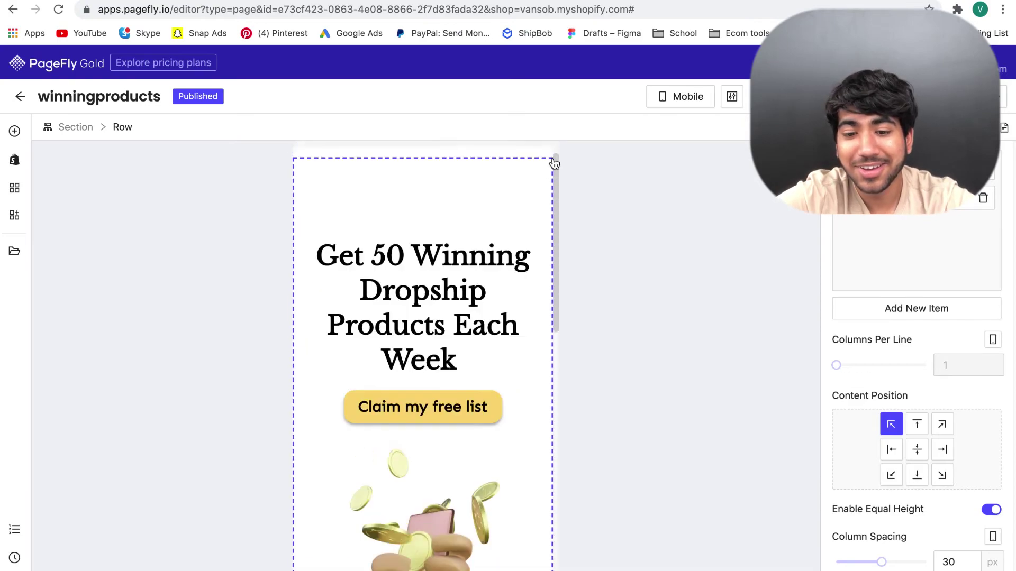
scroll(471, 262, down, 10)
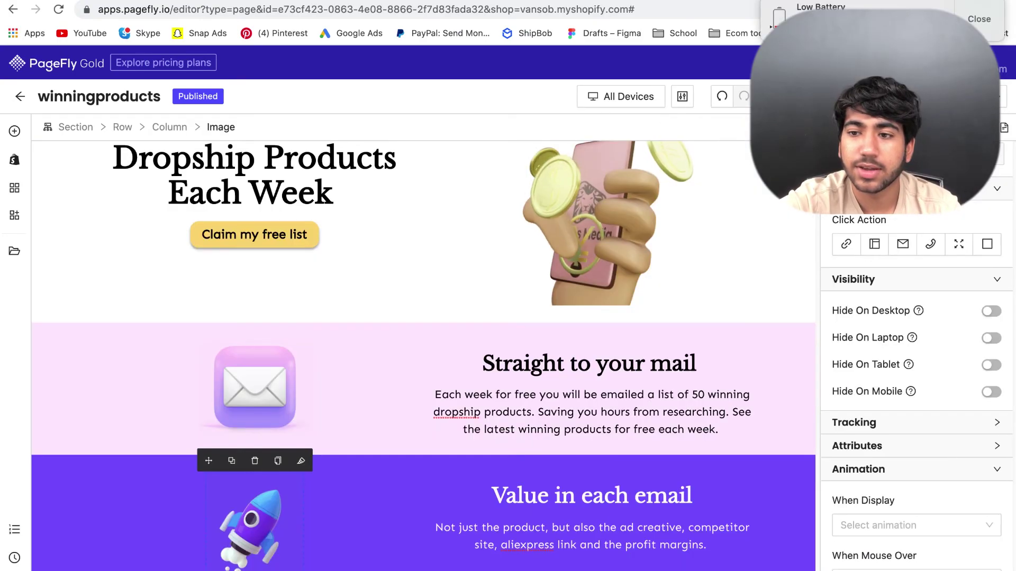
- View the published winningproducts page live and open its address in an incognito window
scroll(423, 253, up, 3)
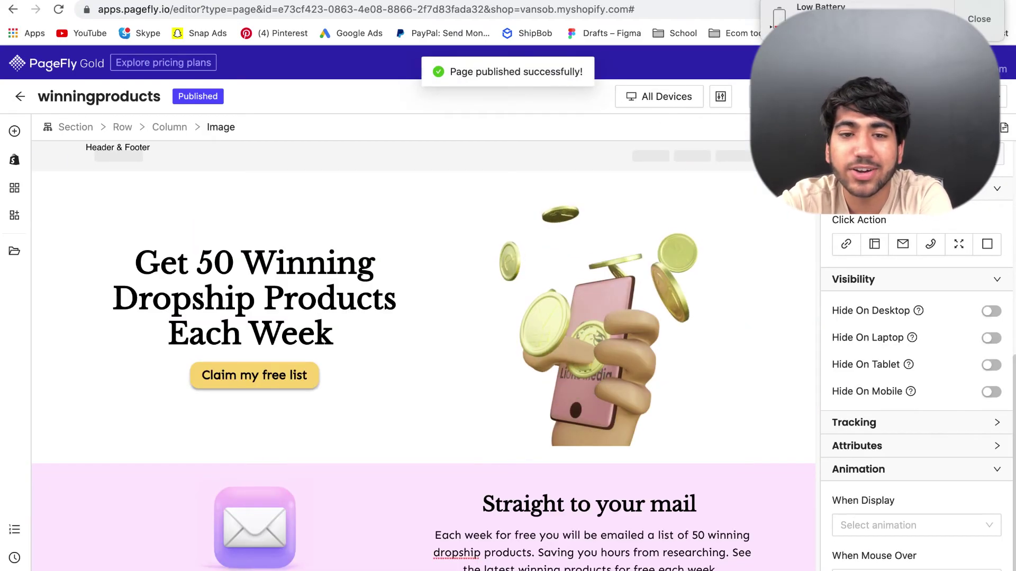
click(830, 96)
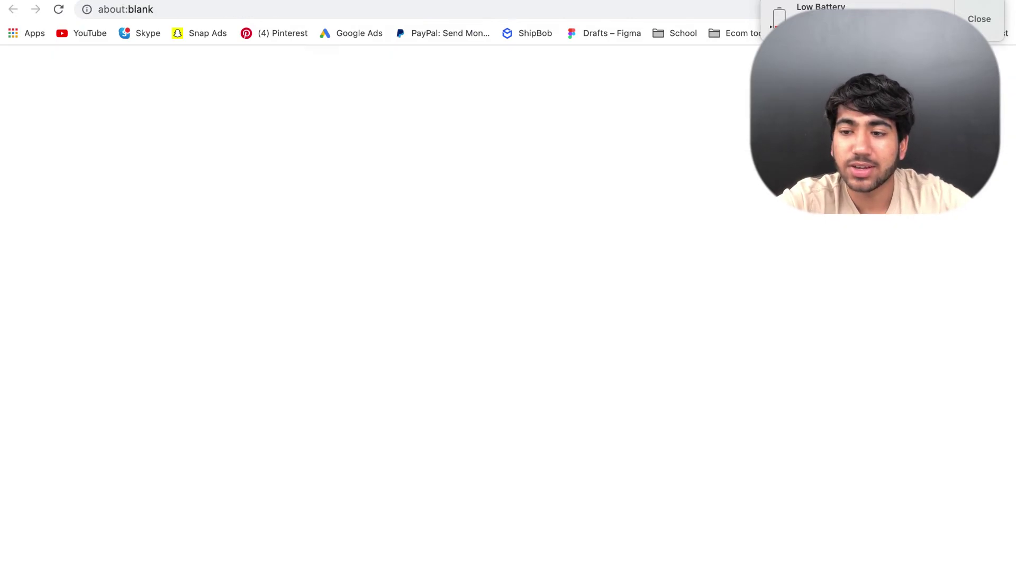
click(623, 9)
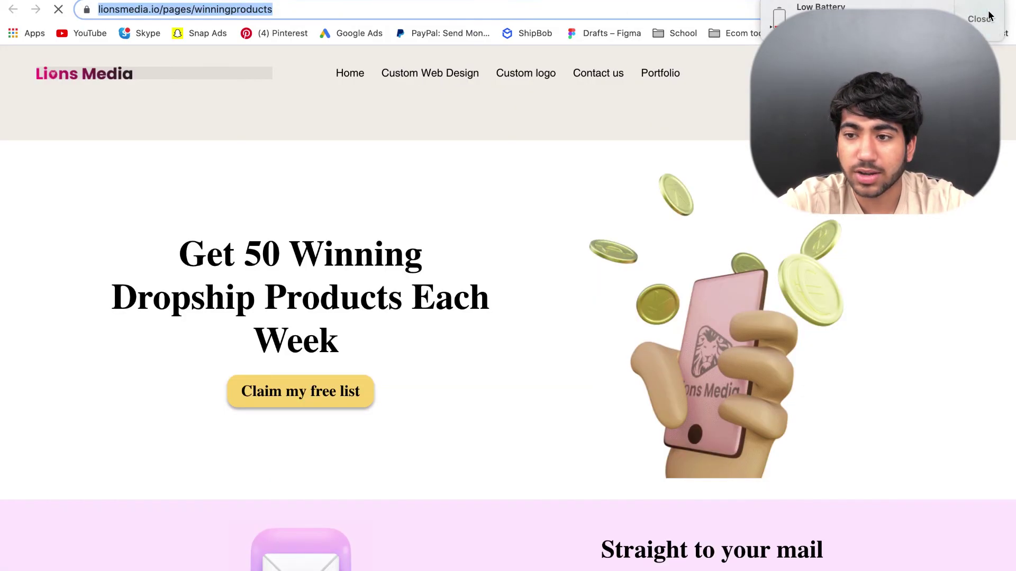
click(1001, 9)
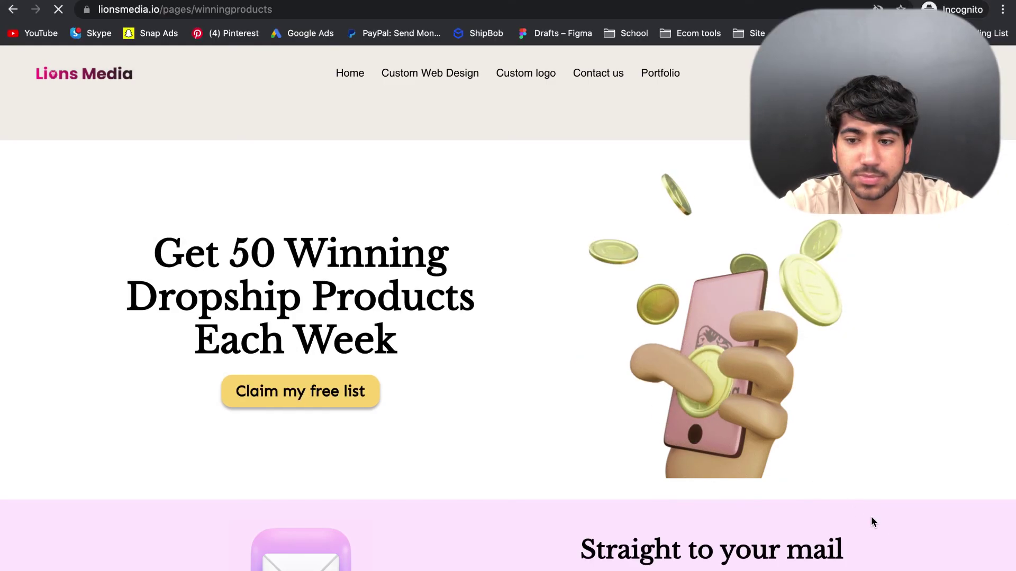
- Test the live page's signup form by subscribing with an email address and communication consent, and check its website link
scroll(917, 448, down, 2)
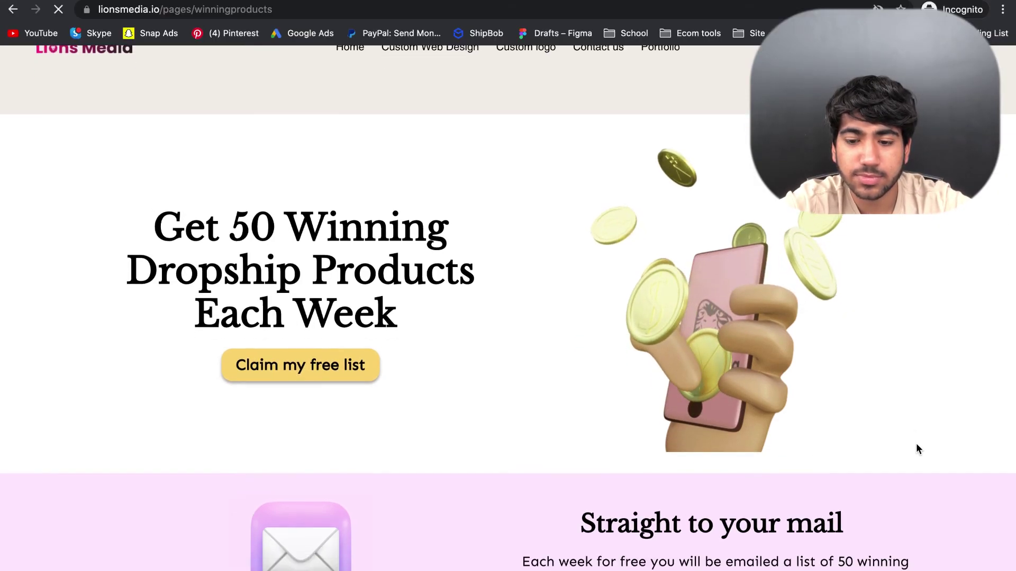
scroll(916, 444, down, 2)
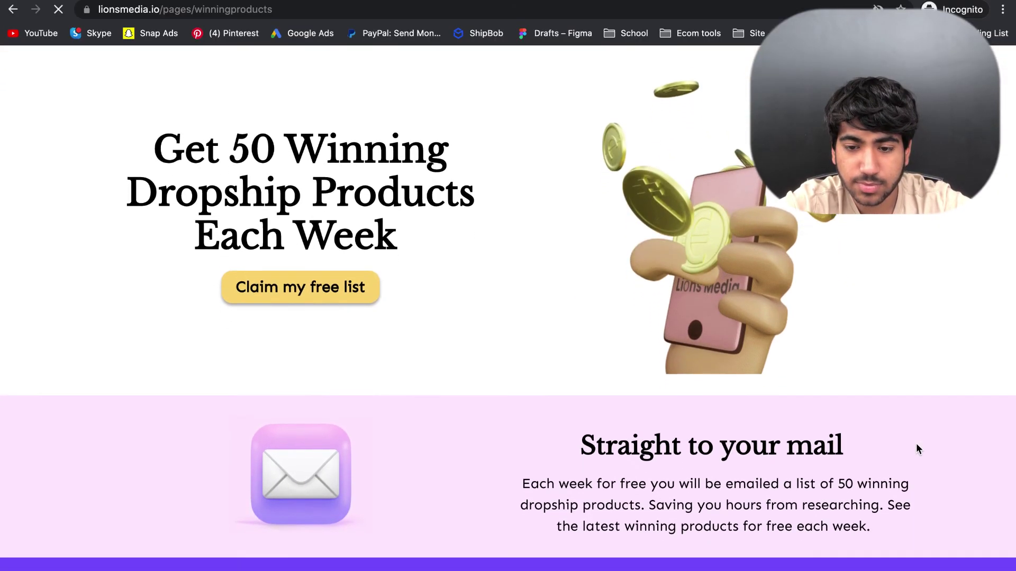
scroll(917, 444, down, 7)
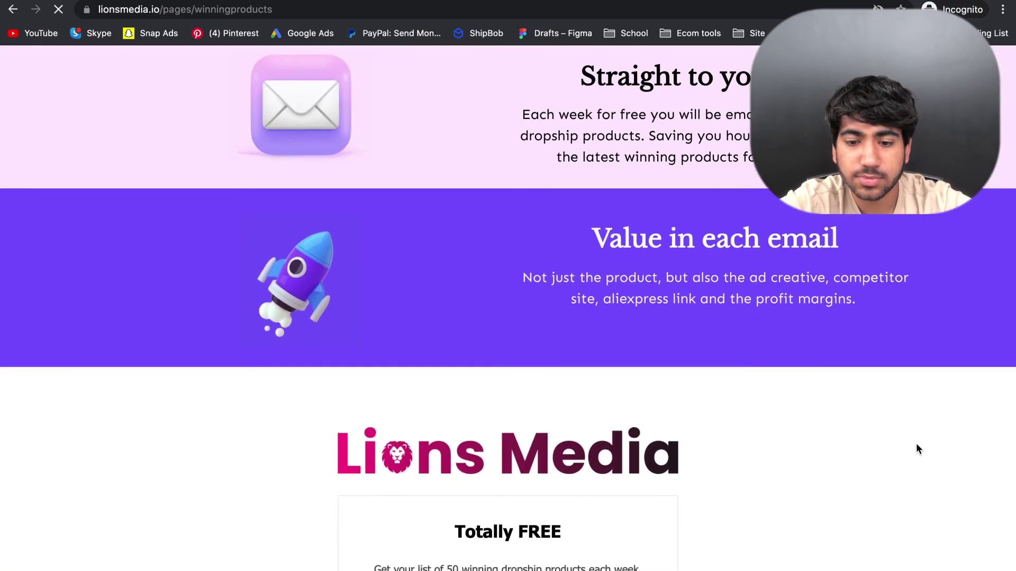
scroll(916, 443, down, 8)
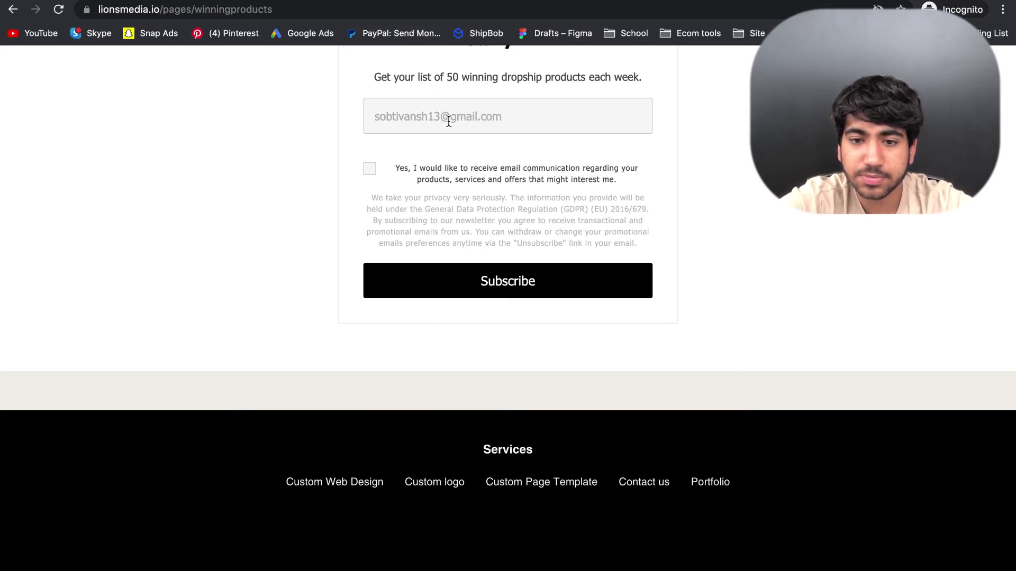
click(370, 170)
click(430, 283)
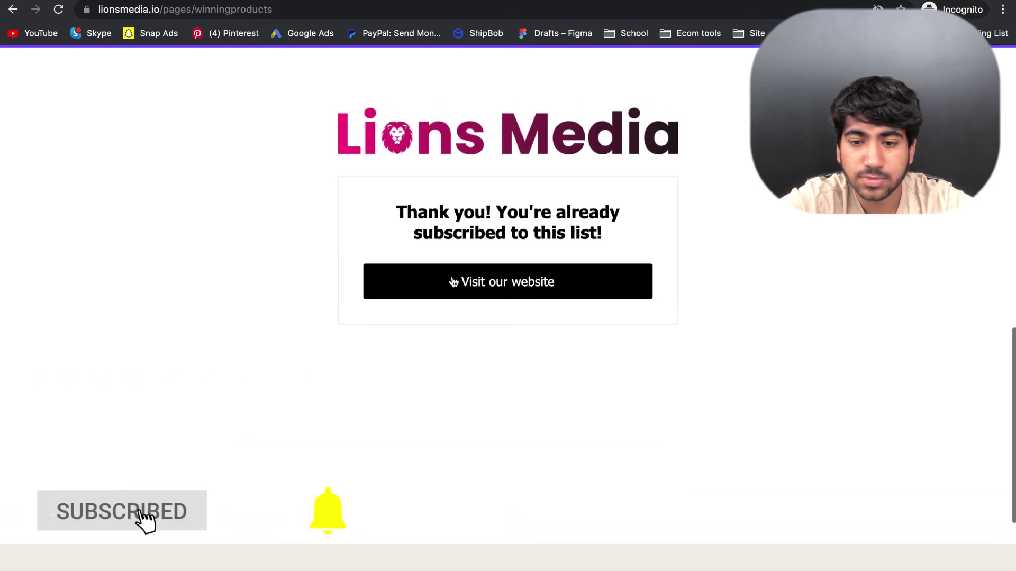
click(468, 286)
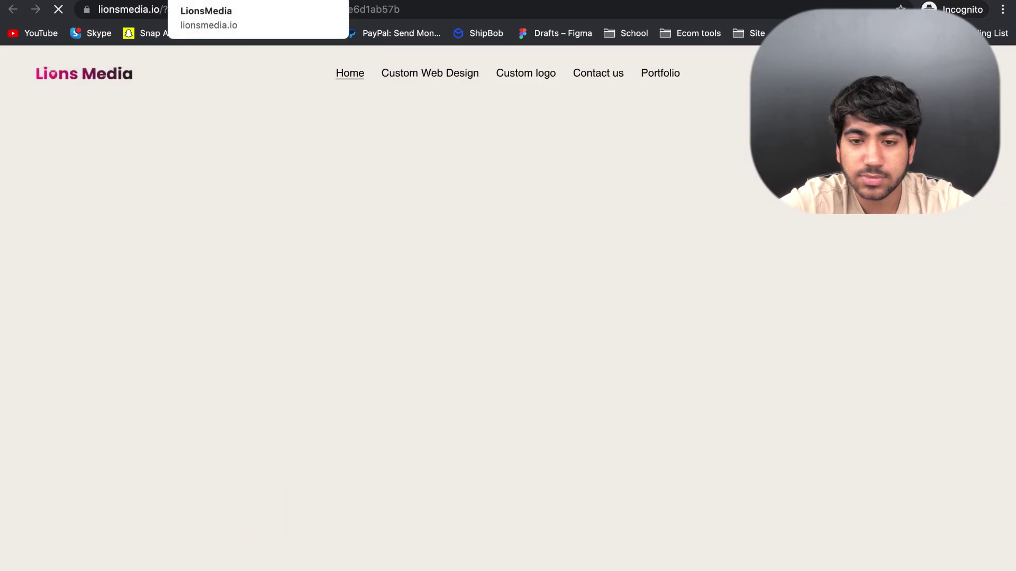
click(306, 2)
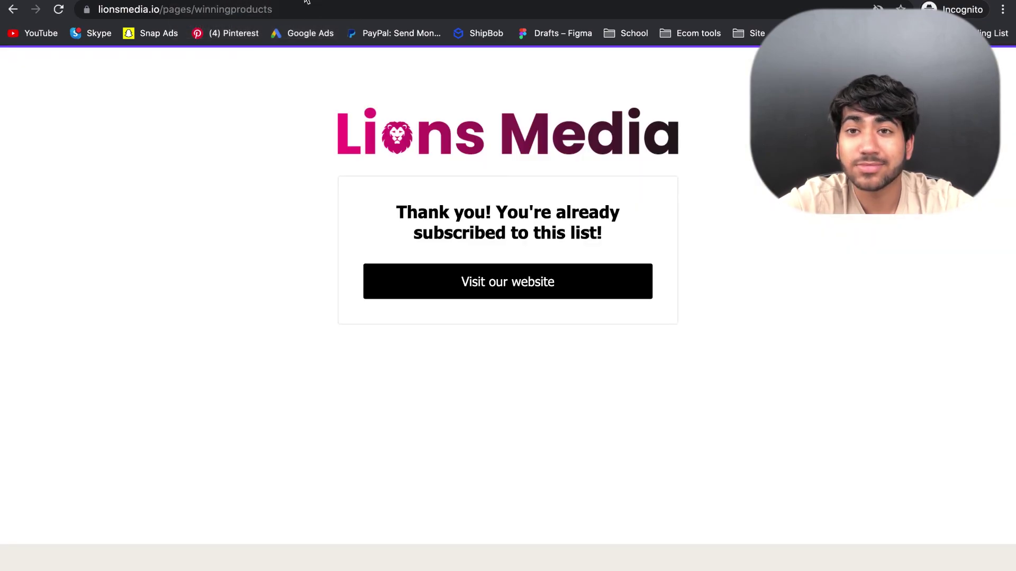